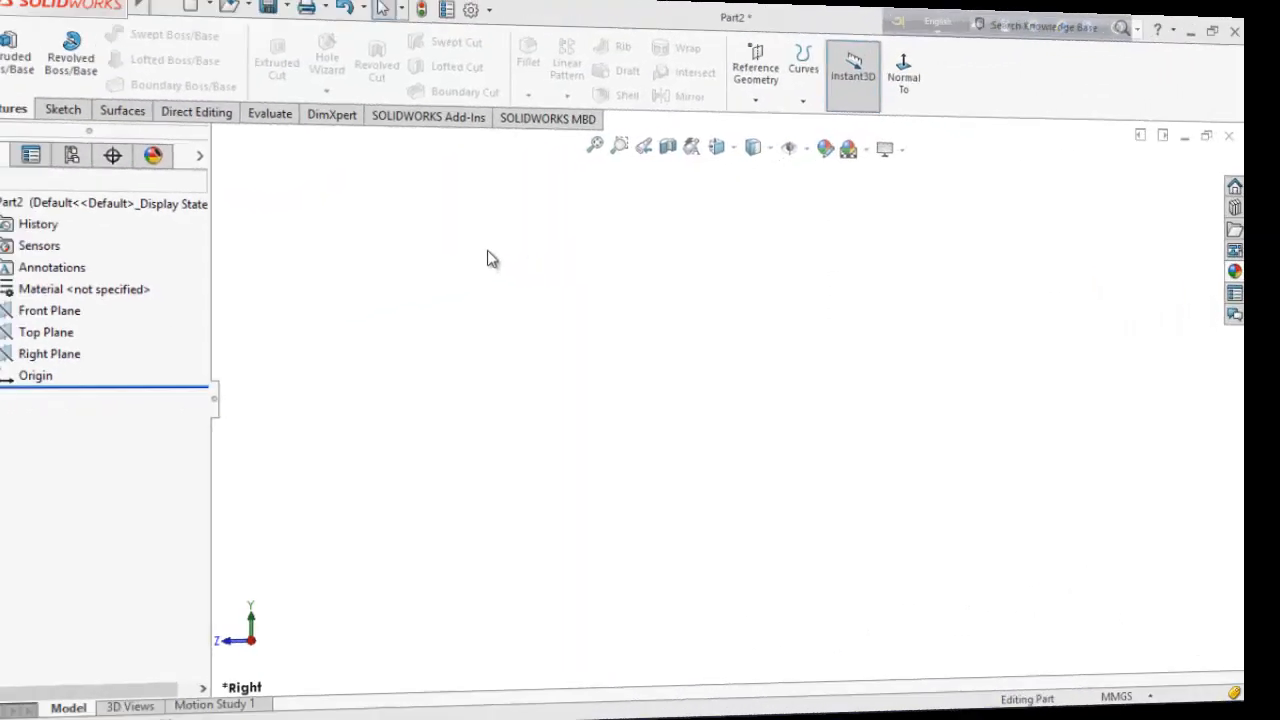
Step: Start a sketch on the Right Plane and draw a center rectangle about 354 mm by 96 mm centred on the origin
{"action": "right_click", "coordinate": [87, 357]}
{"action": "left_click", "coordinate": [97, 334]}
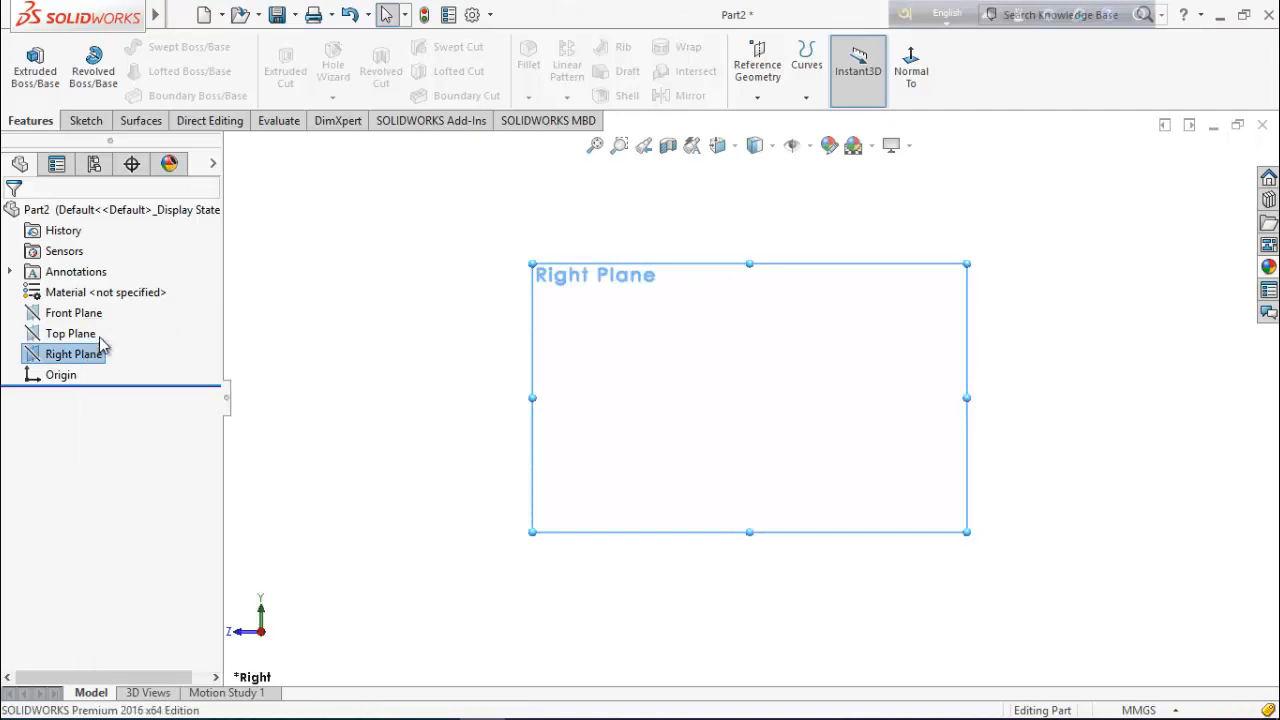
{"action": "left_click", "coordinate": [838, 65]}
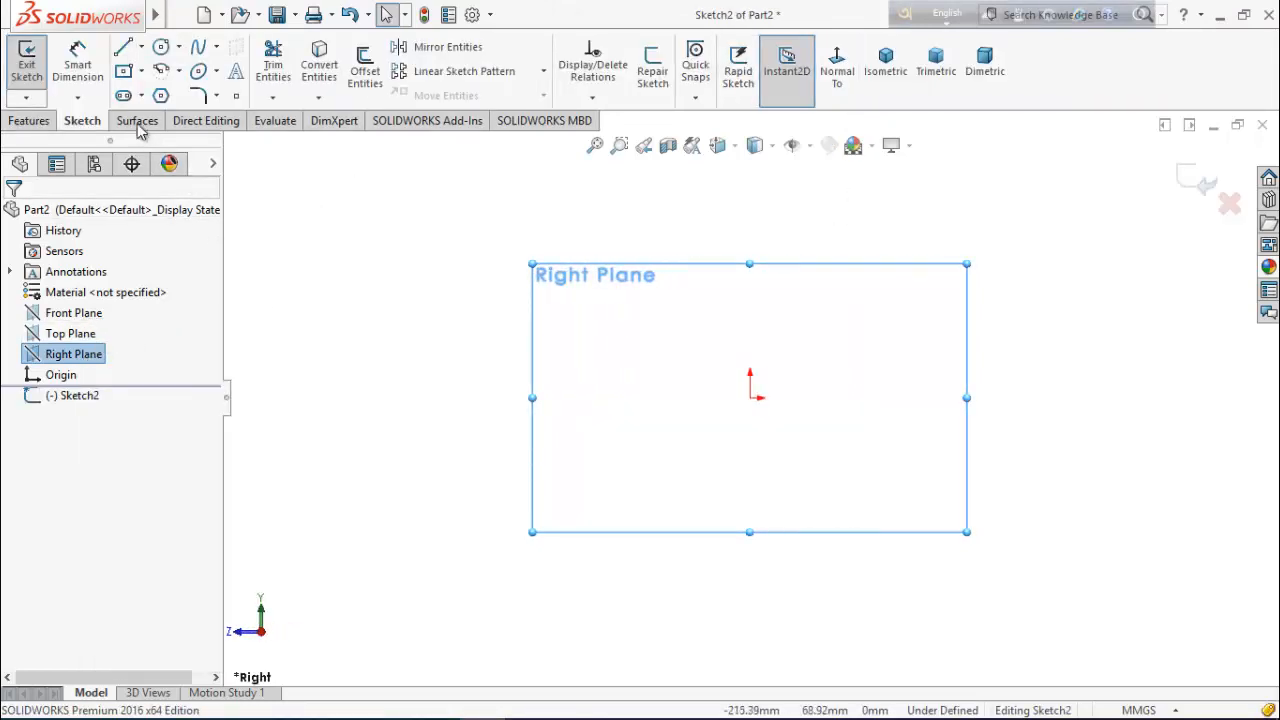
{"action": "left_click", "coordinate": [142, 72]}
{"action": "left_click", "coordinate": [170, 118]}
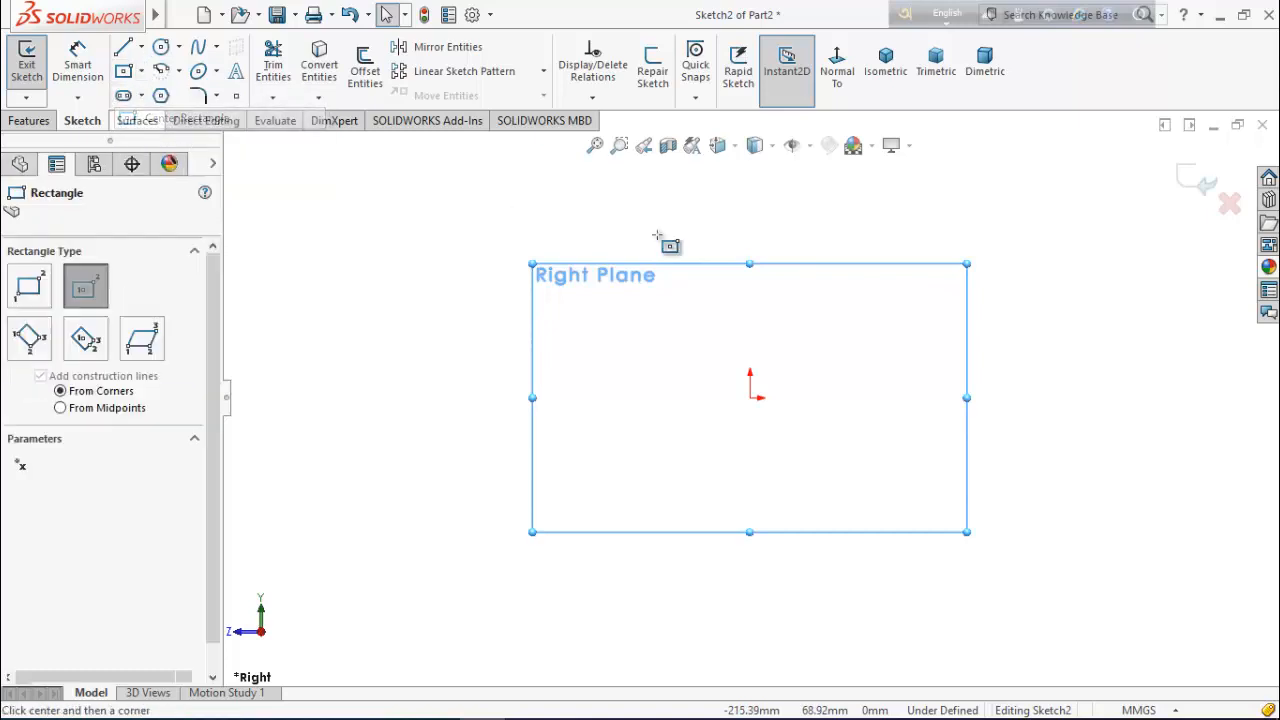
{"action": "left_click", "coordinate": [750, 398]}
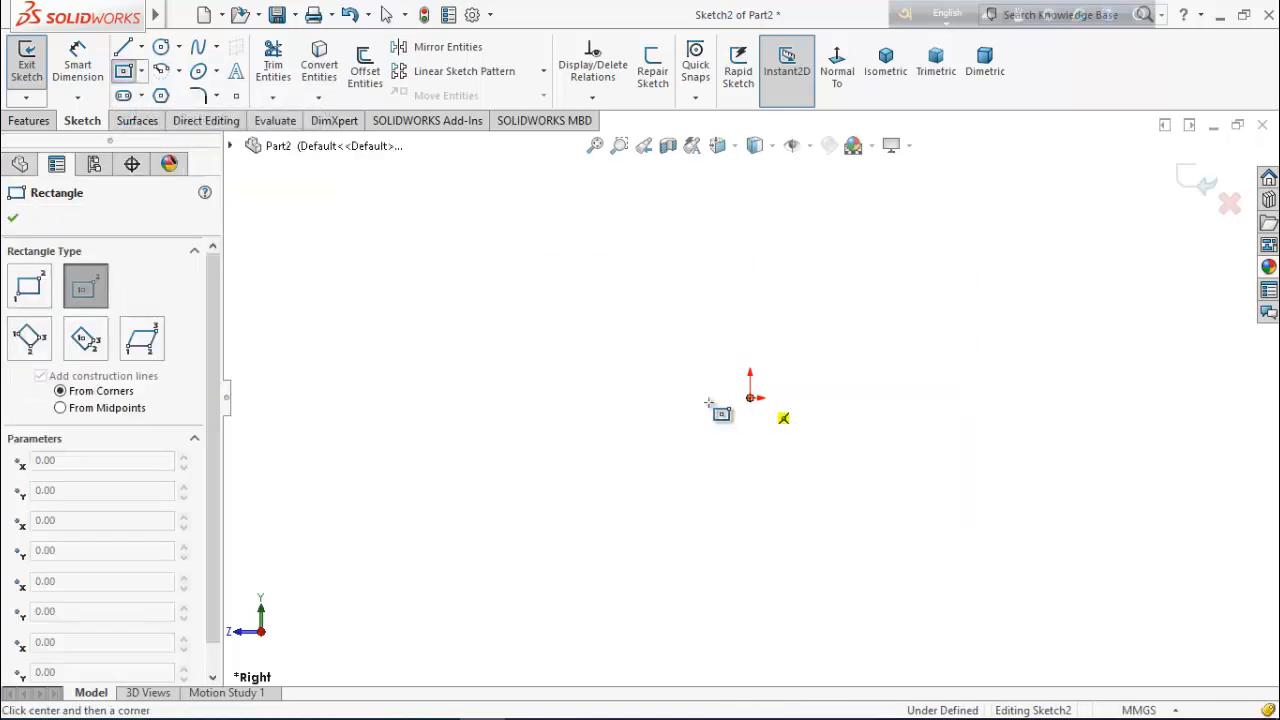
{"action": "left_click", "coordinate": [500, 514]}
{"action": "right_click", "coordinate": [384, 383]}
{"action": "left_click", "coordinate": [428, 394]}
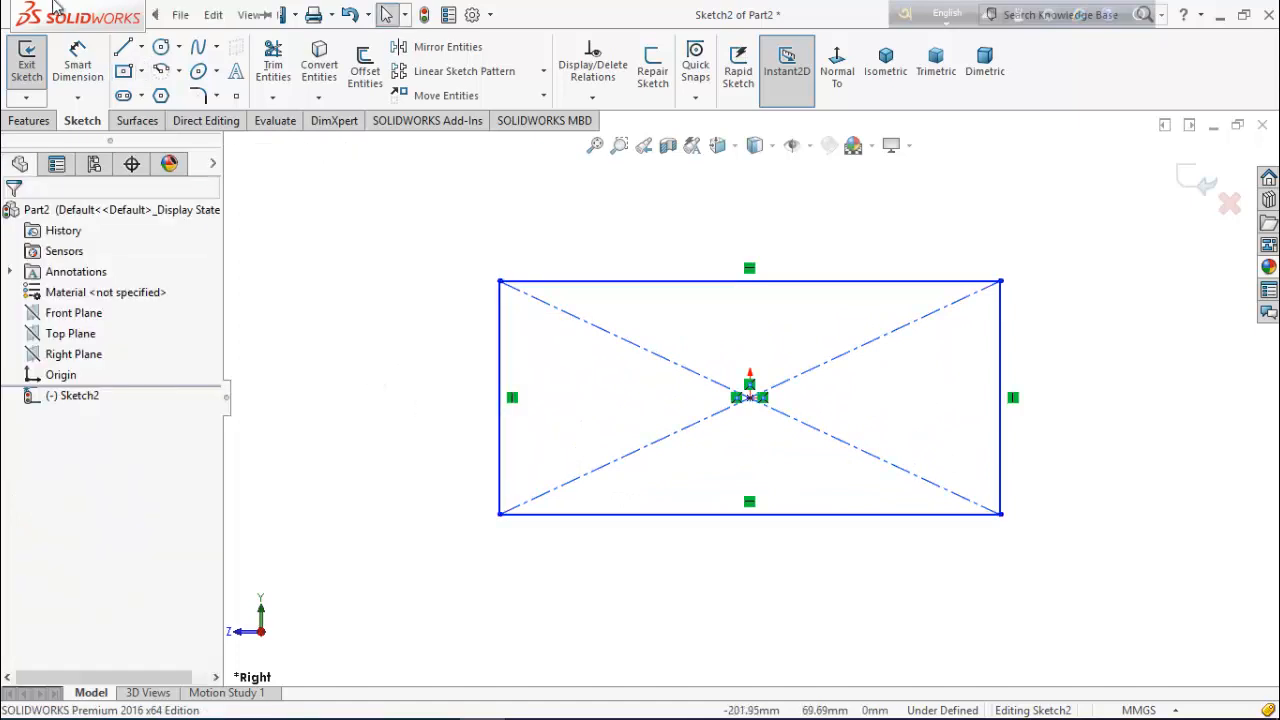
Step: Dimension the rectangle's vertical side to 165.1 mm
{"action": "left_click", "coordinate": [98, 78]}
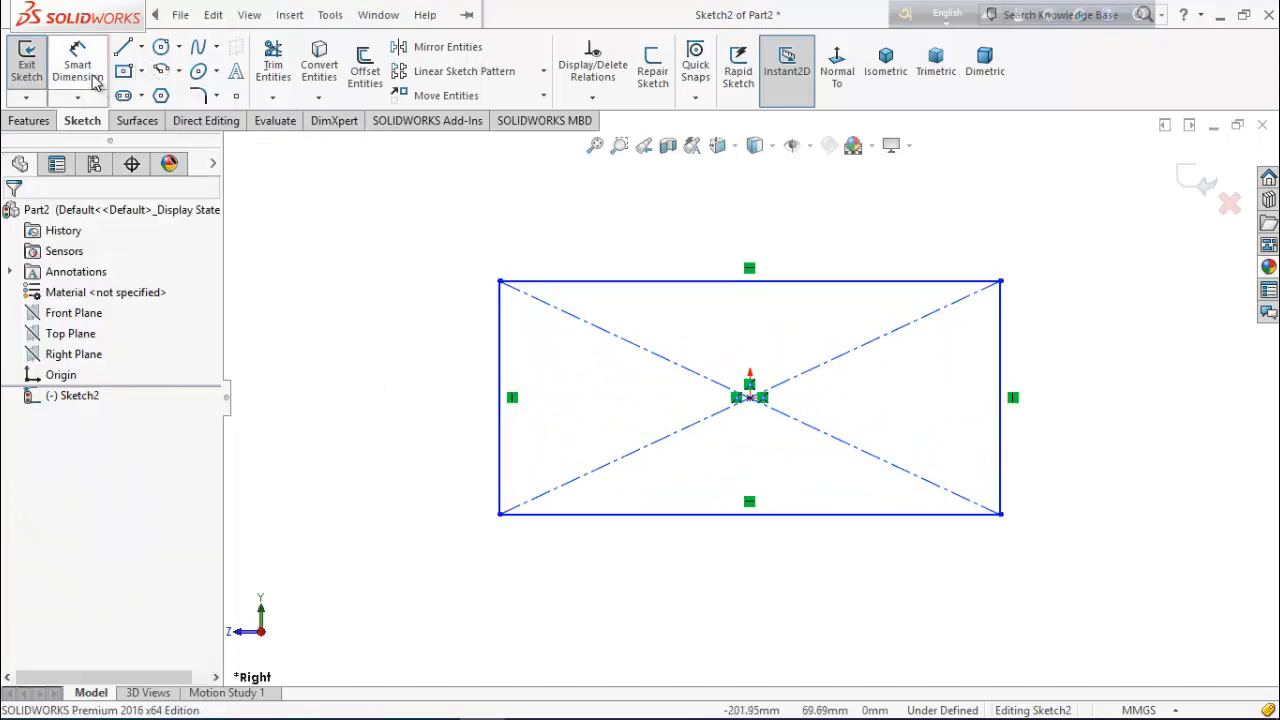
{"action": "left_click", "coordinate": [500, 318]}
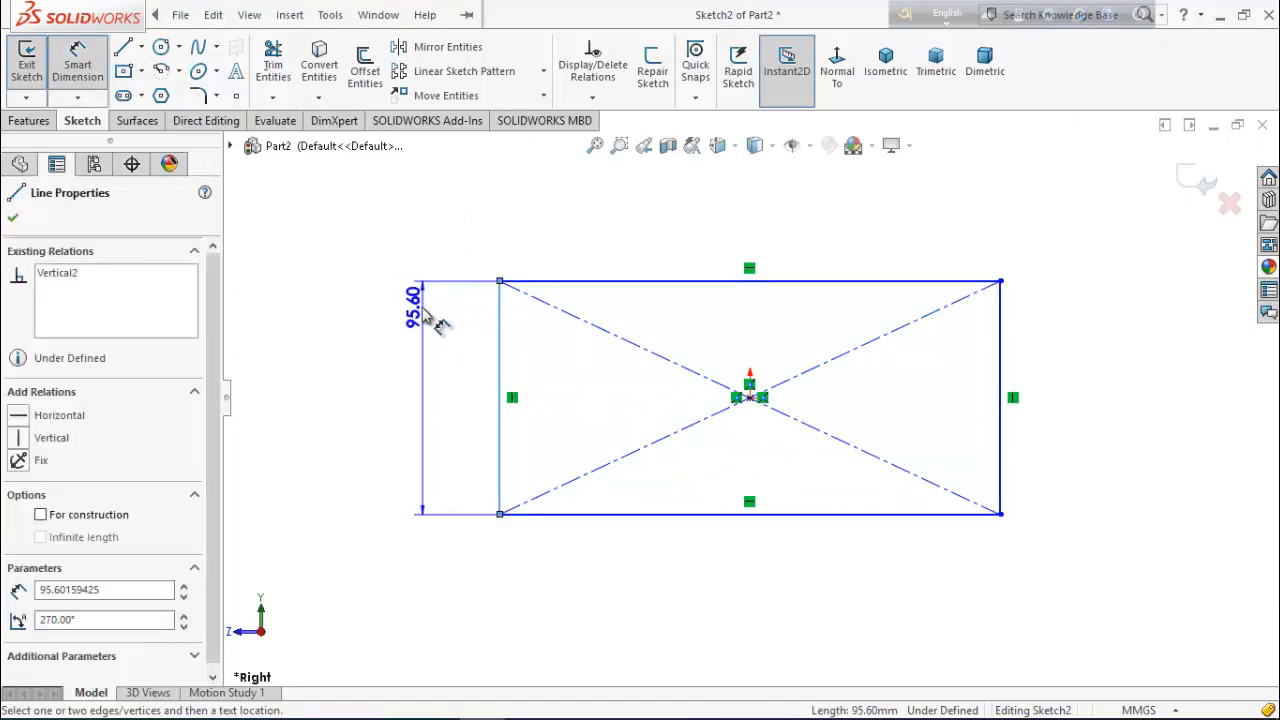
{"action": "left_click", "coordinate": [410, 298]}
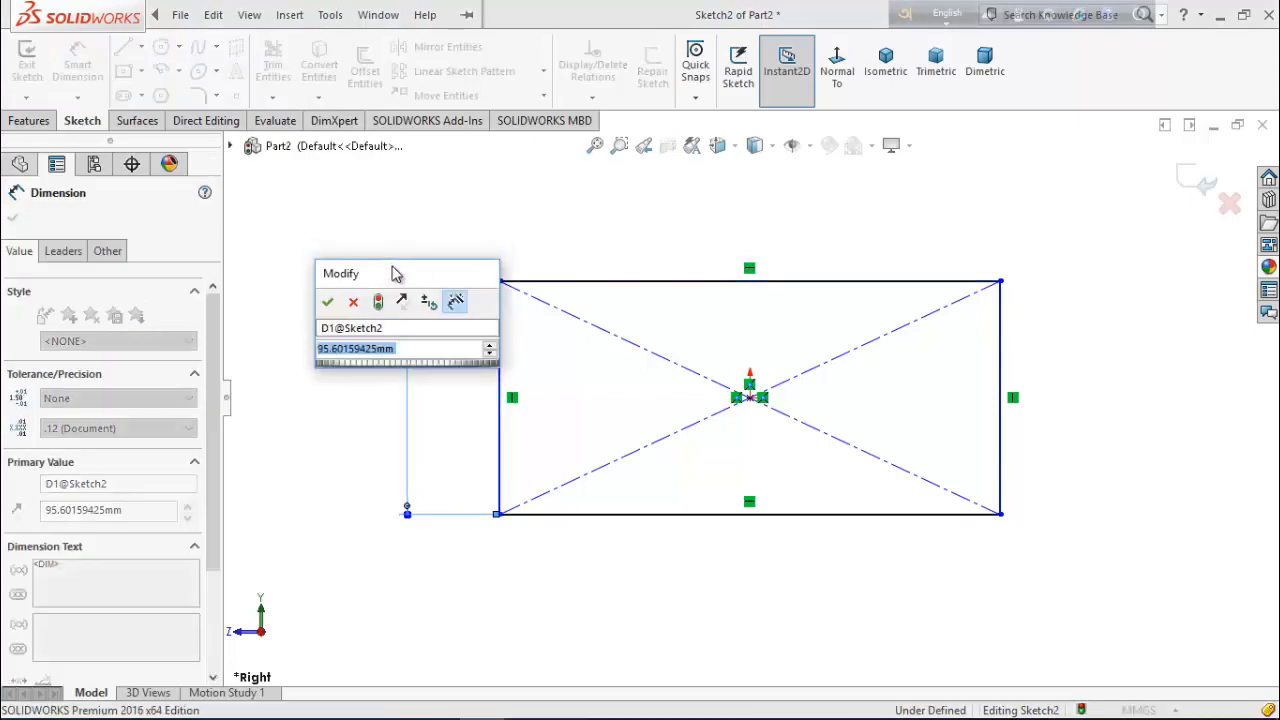
{"action": "type", "text": "165"}
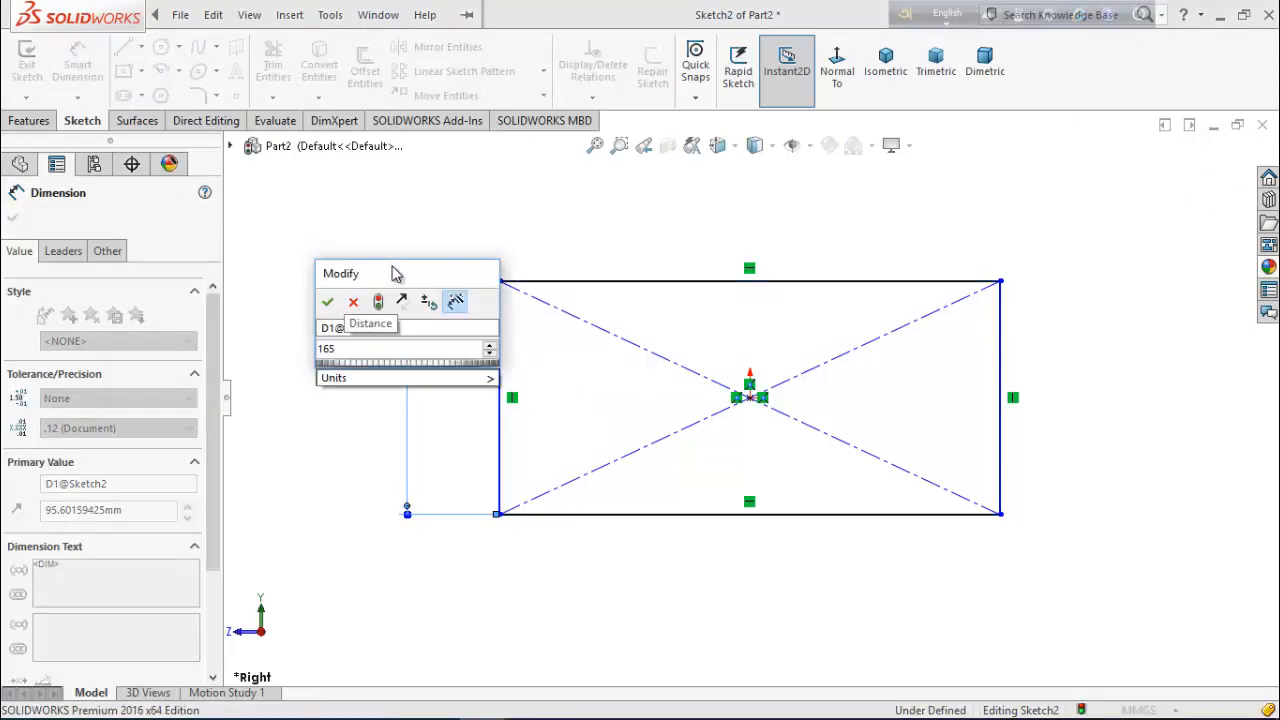
{"action": "type", "text": ".1"}
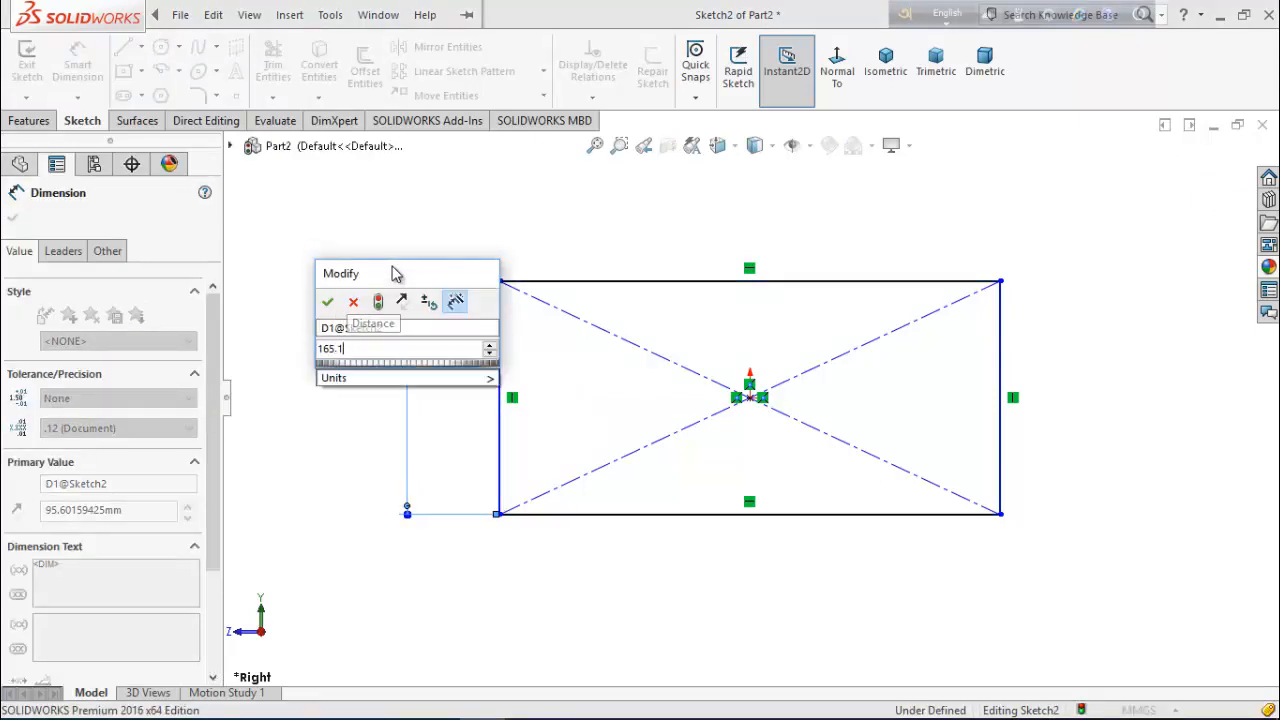
{"action": "key", "text": "Return"}
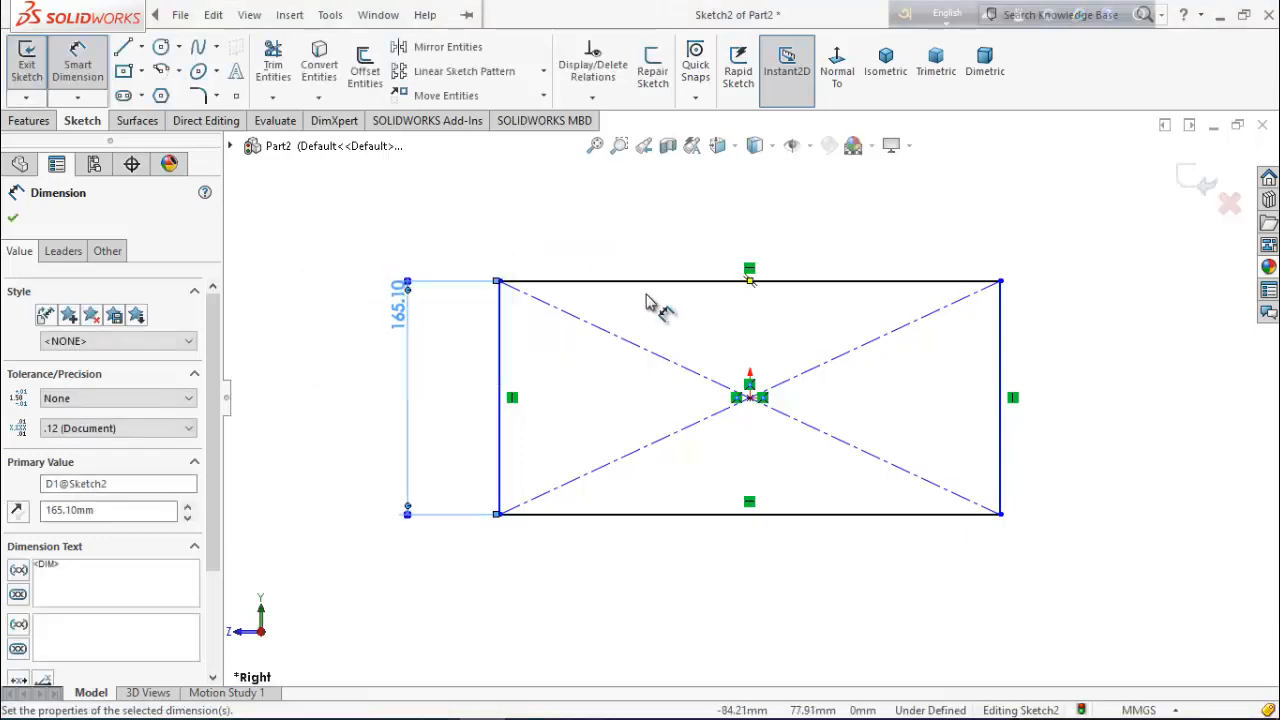
Step: Dimension the rectangle's horizontal side to 508 mm
{"action": "left_click", "coordinate": [678, 282]}
{"action": "left_click", "coordinate": [675, 265]}
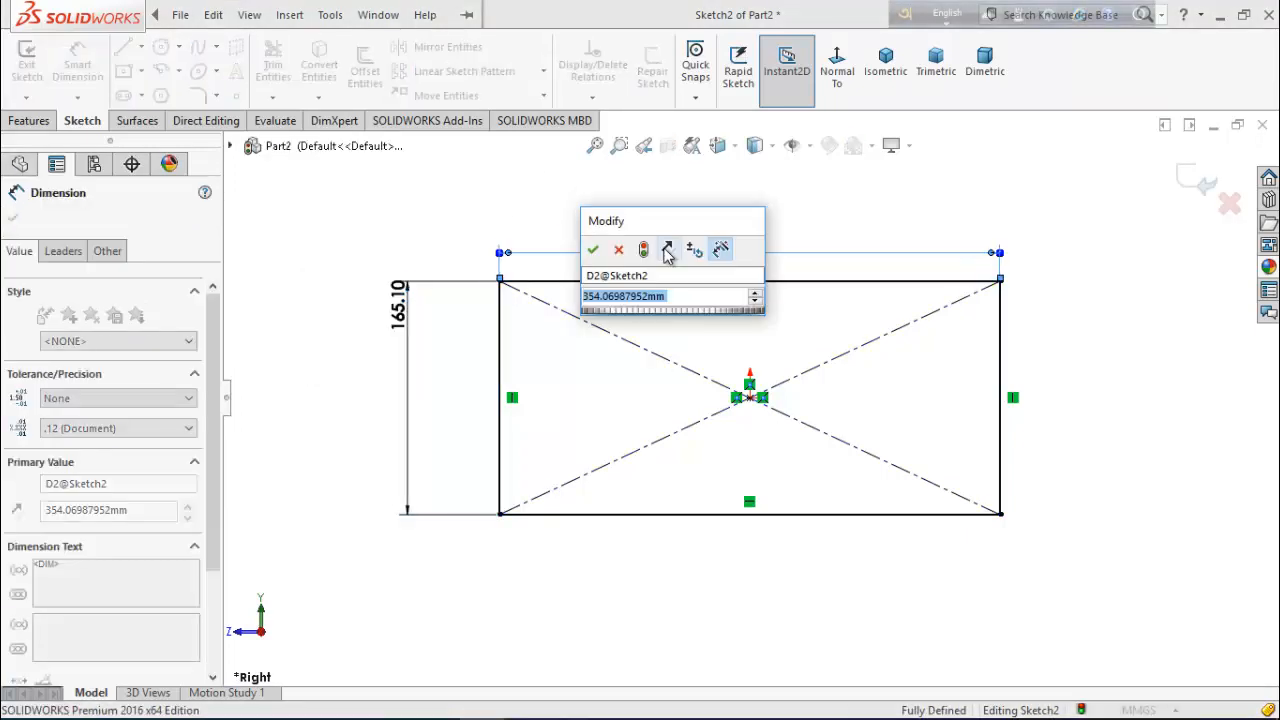
{"action": "type", "text": "508"}
{"action": "key", "text": "Return"}
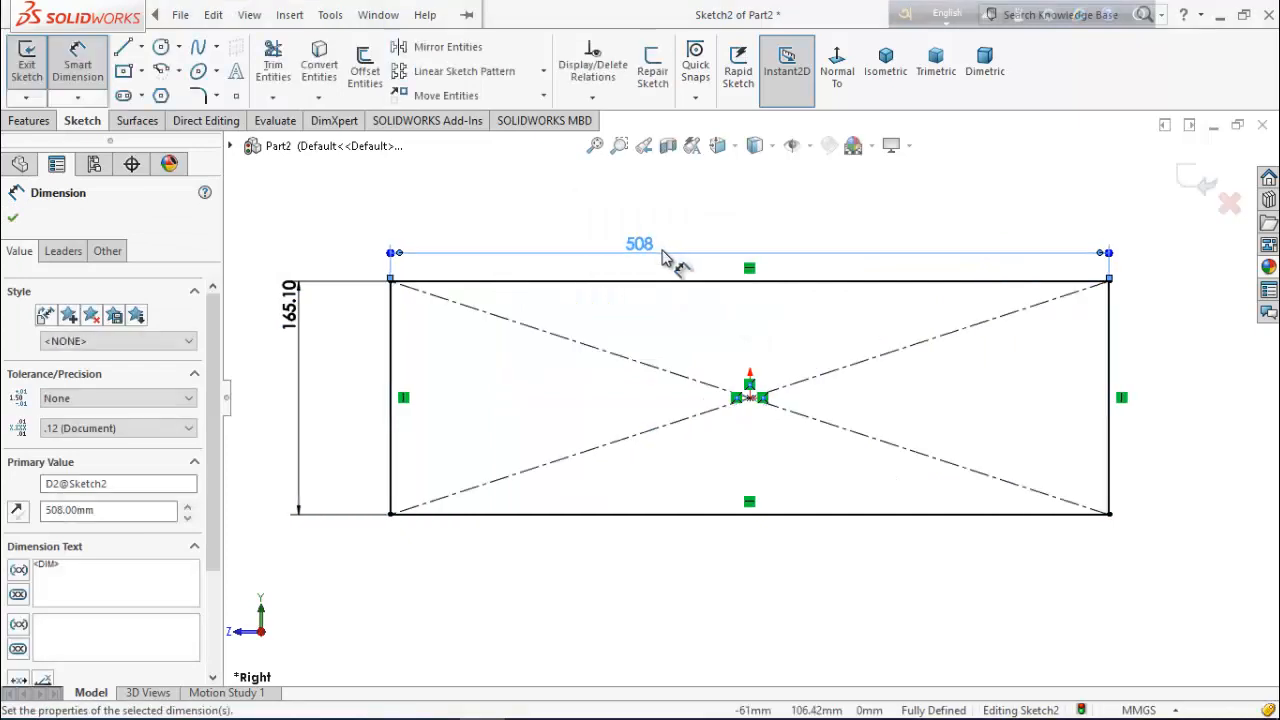
{"action": "left_click", "coordinate": [14, 221]}
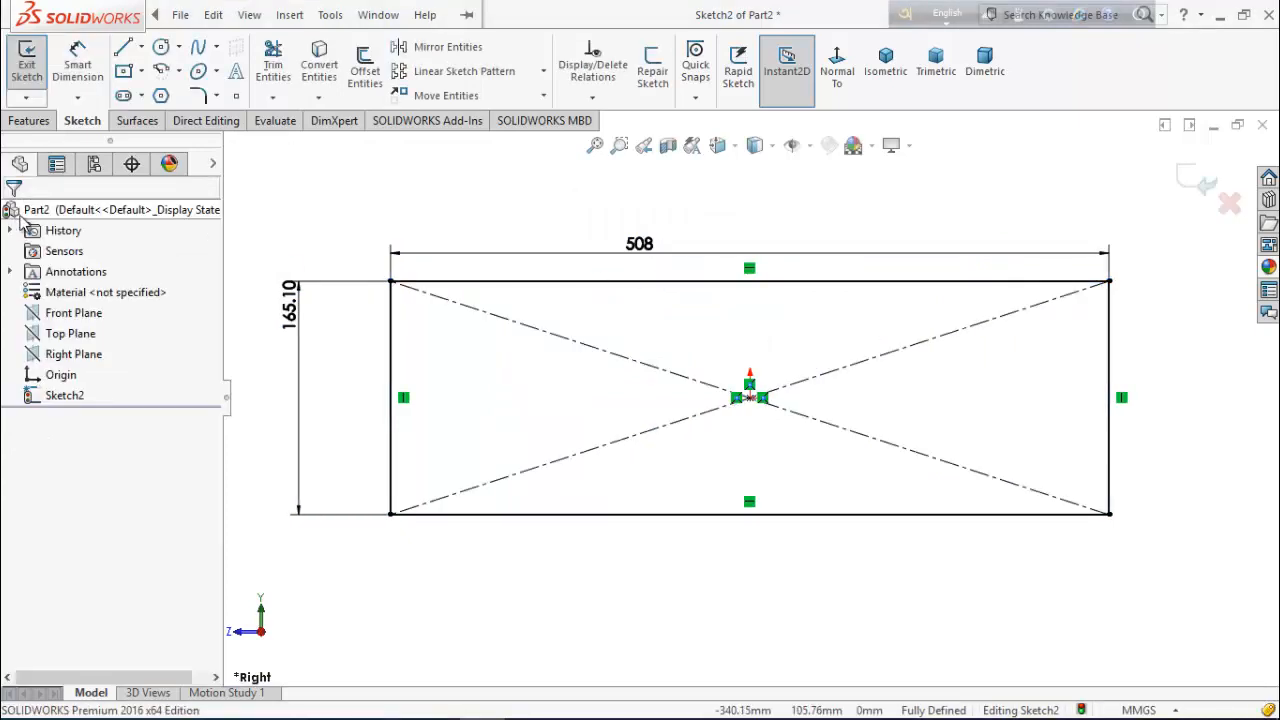
Step: Offset the rectangle's outline 10.16 mm inward, with the chain selected and the direction reversed
{"action": "left_click", "coordinate": [361, 83]}
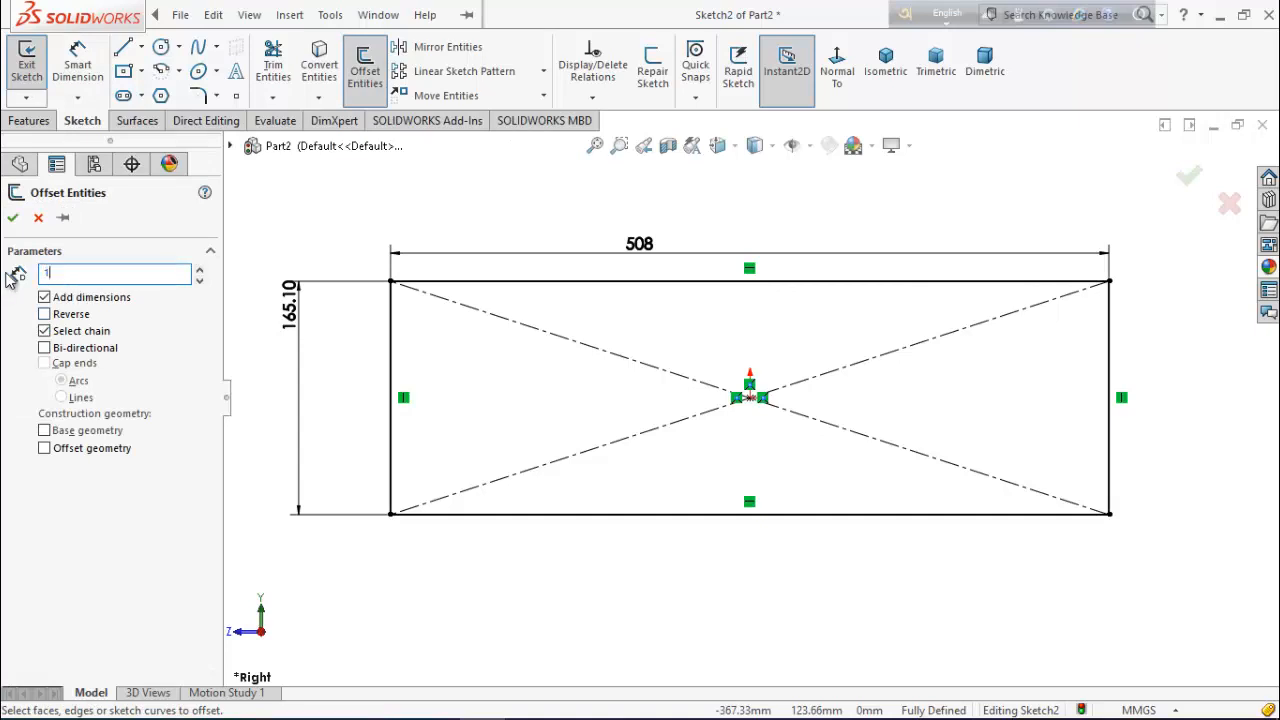
{"action": "type", "text": "10.16mm"}
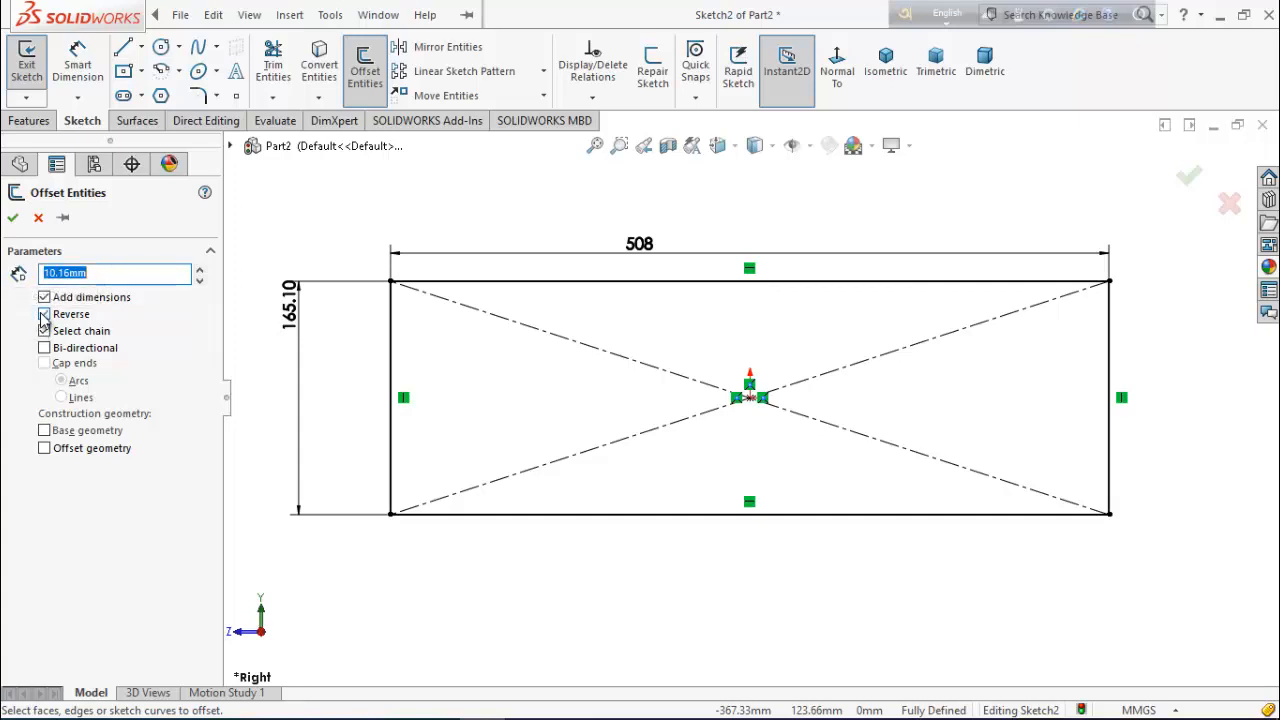
{"action": "left_click", "coordinate": [389, 330]}
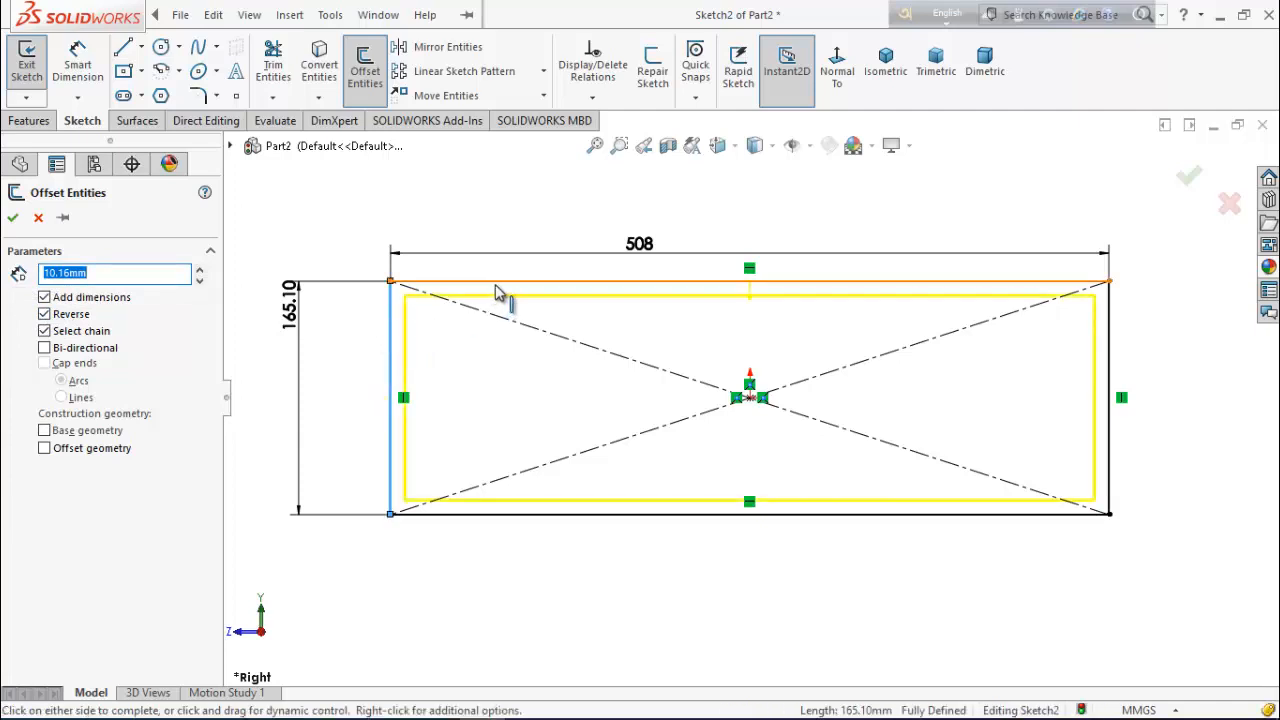
{"action": "left_click", "coordinate": [13, 219]}
Step: Place eight sketch points on the inner rectangle: one at each corner and two spaced along each long side
{"action": "key", "text": "z"}
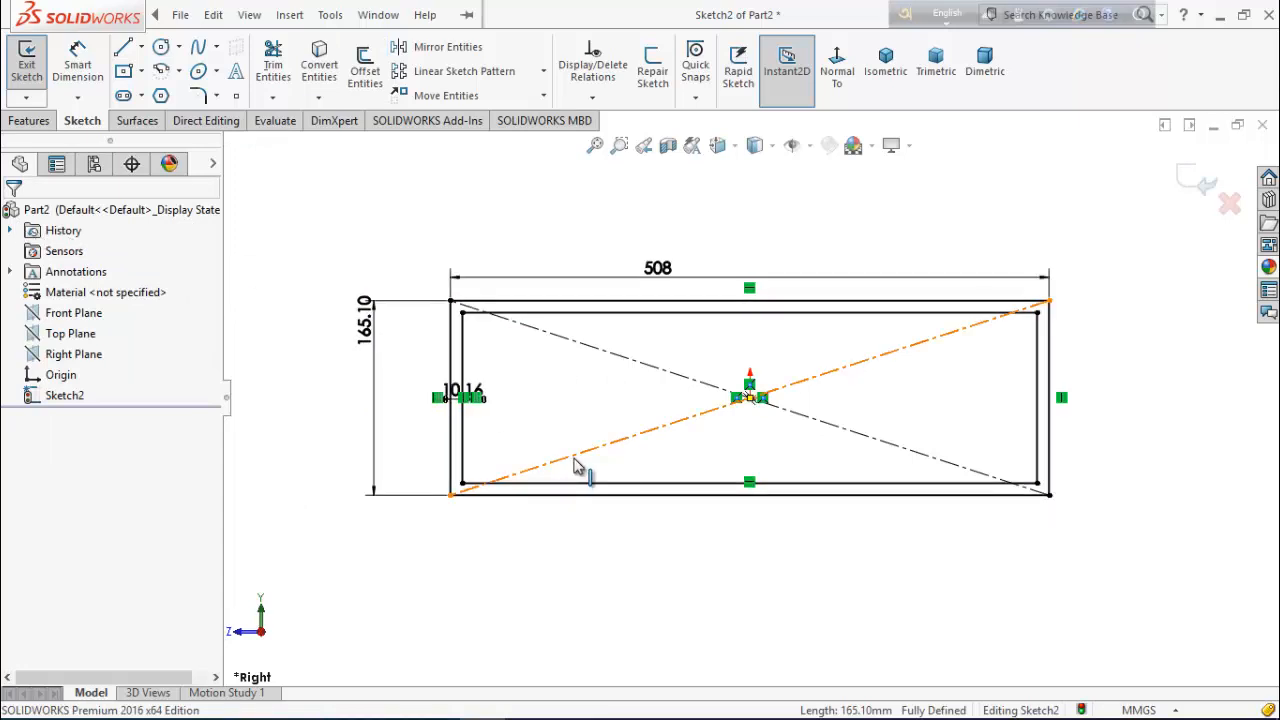
{"action": "scroll", "coordinate": [605, 420], "scroll_direction": "down", "scroll_amount": 1}
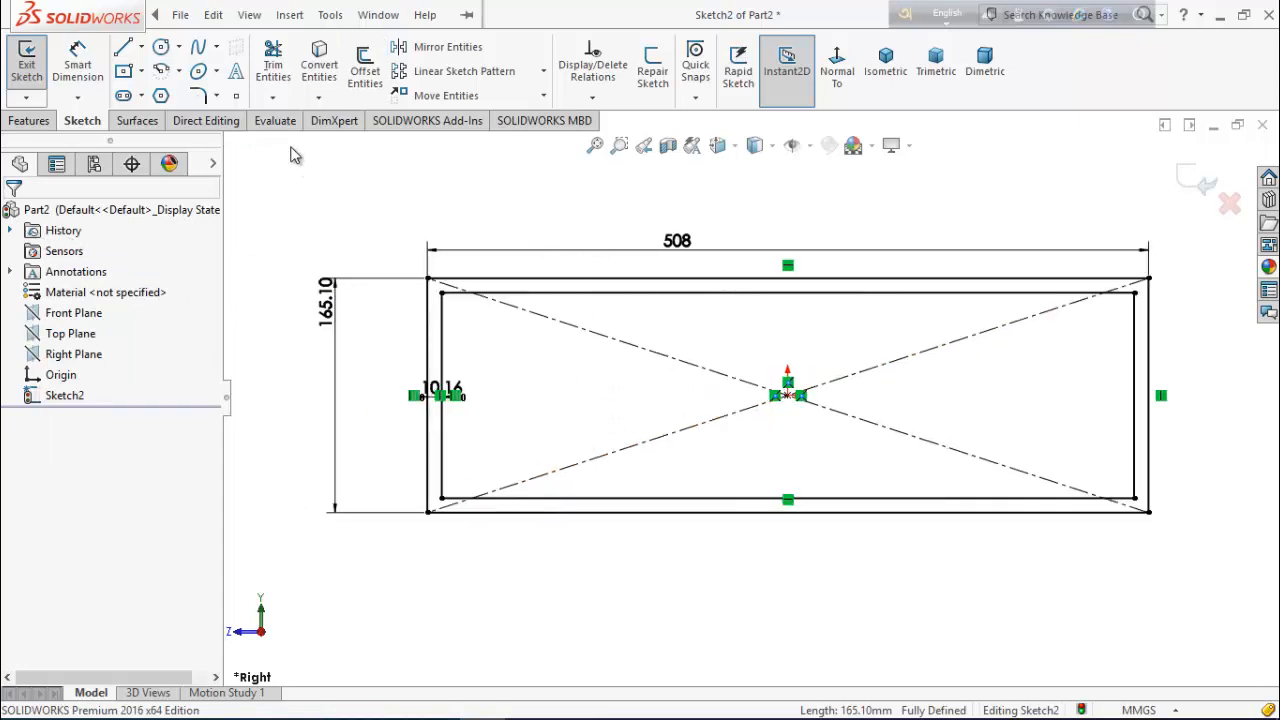
{"action": "left_click", "coordinate": [237, 100]}
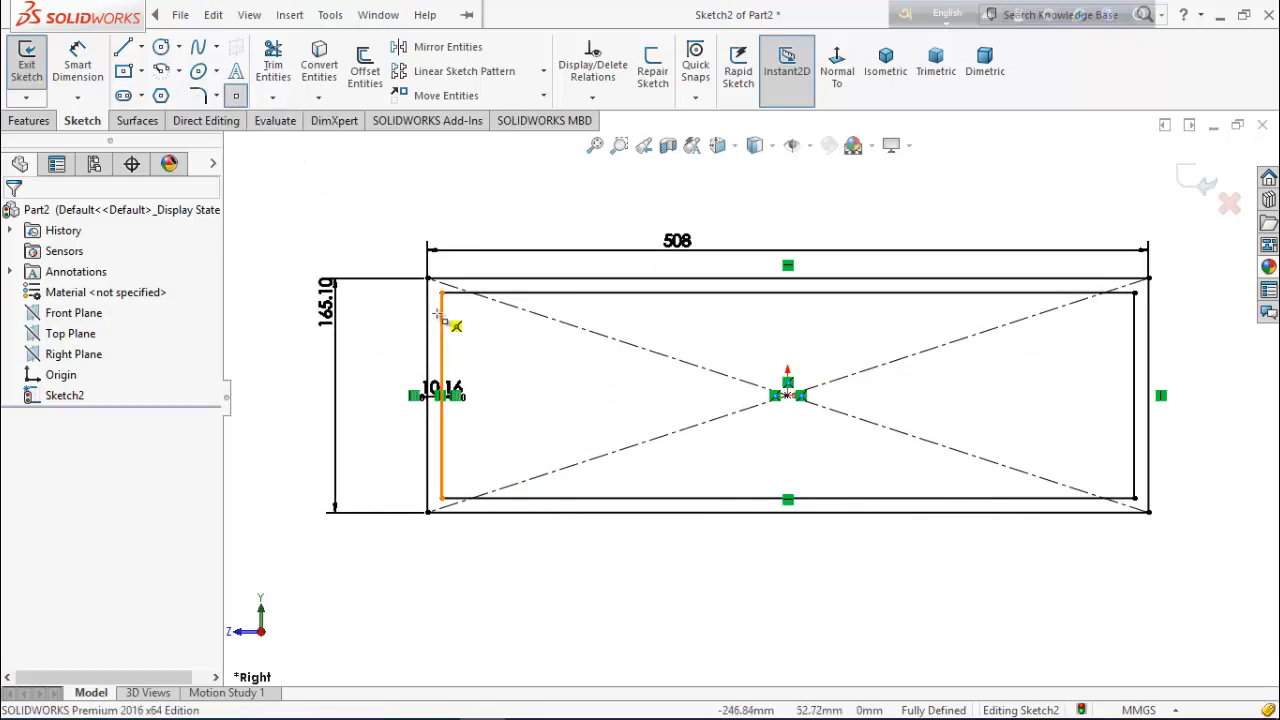
{"action": "left_click", "coordinate": [442, 293]}
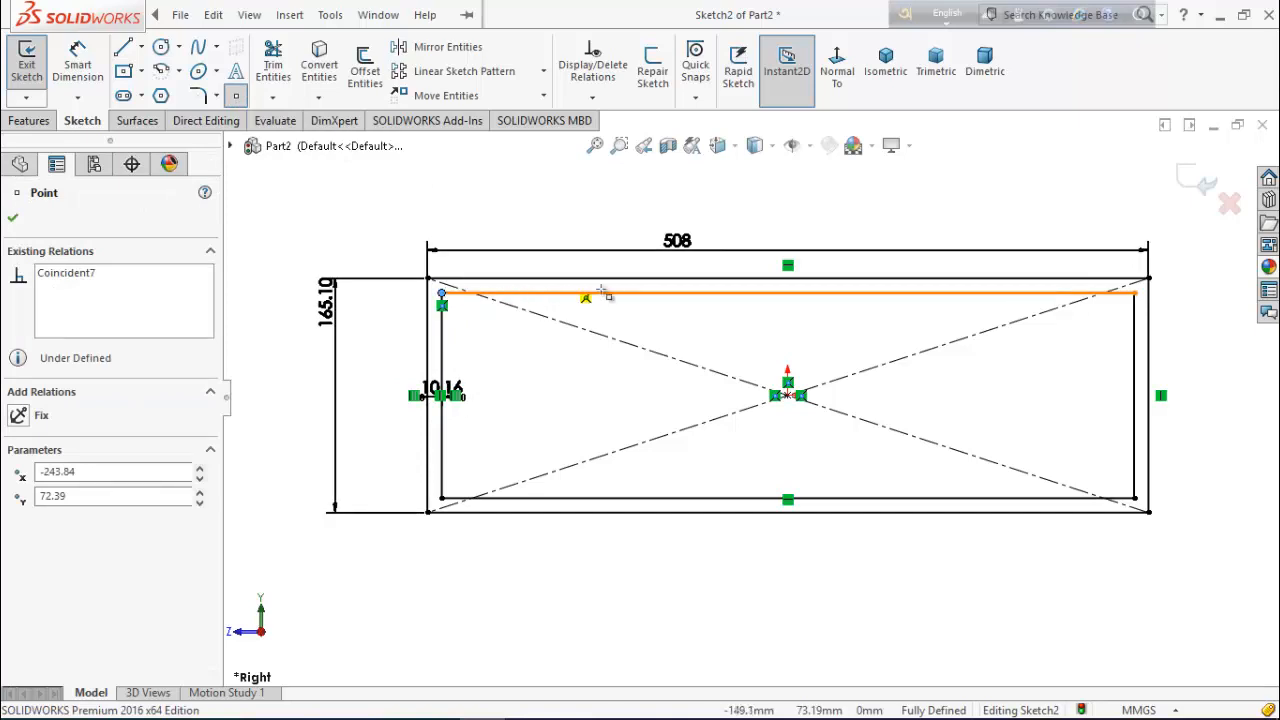
{"action": "left_click", "coordinate": [636, 293]}
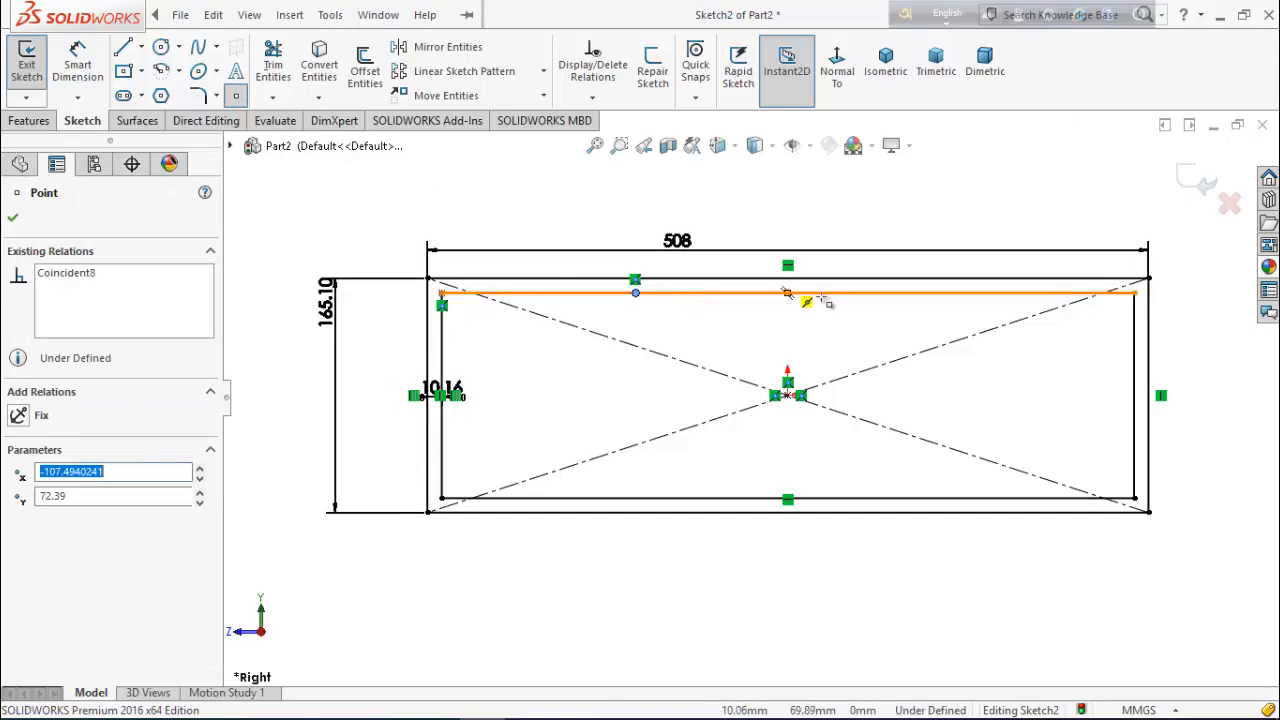
{"action": "left_click", "coordinate": [953, 293]}
{"action": "left_click", "coordinate": [1140, 295]}
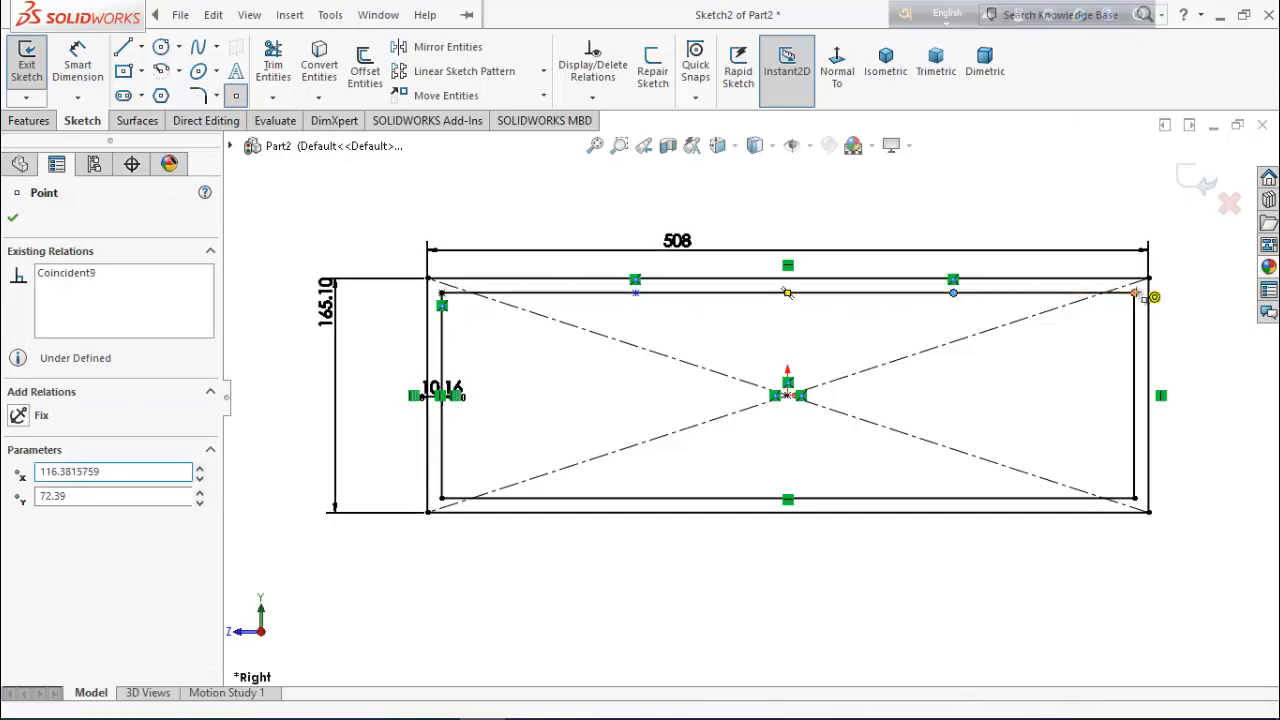
{"action": "left_click", "coordinate": [1135, 499]}
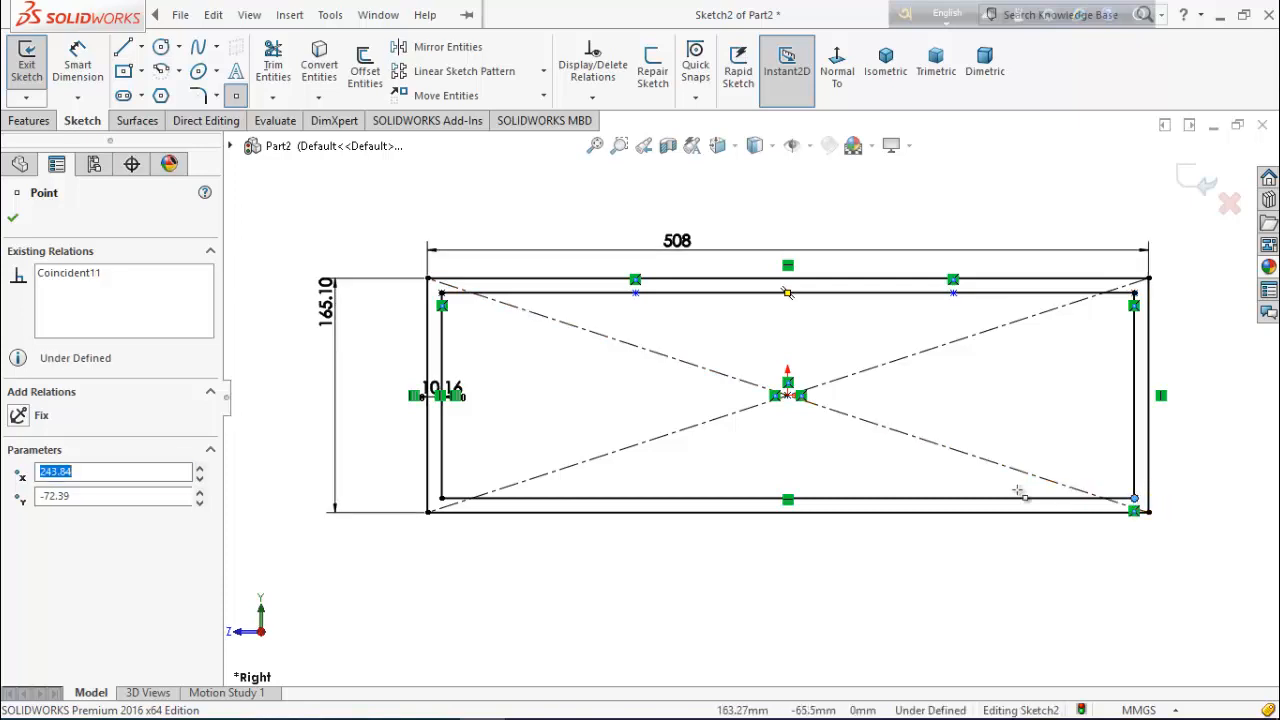
{"action": "left_click", "coordinate": [922, 498]}
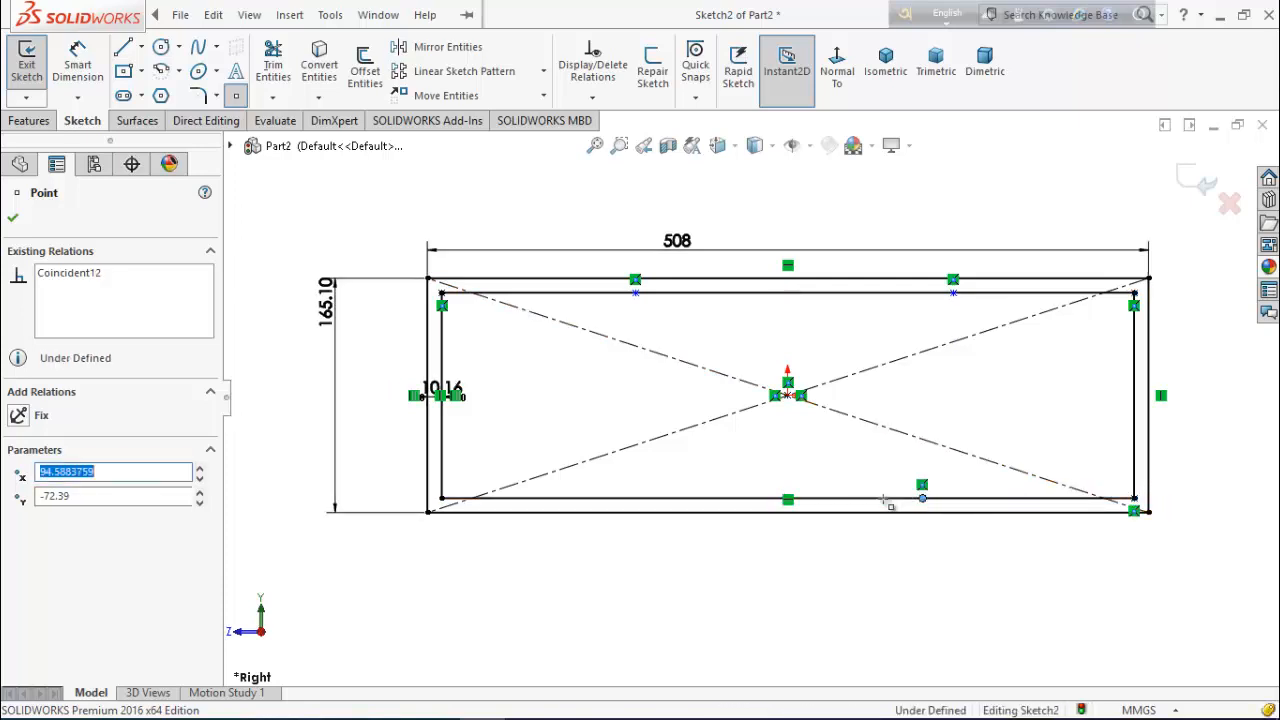
{"action": "left_click", "coordinate": [686, 498]}
{"action": "left_click", "coordinate": [441, 498]}
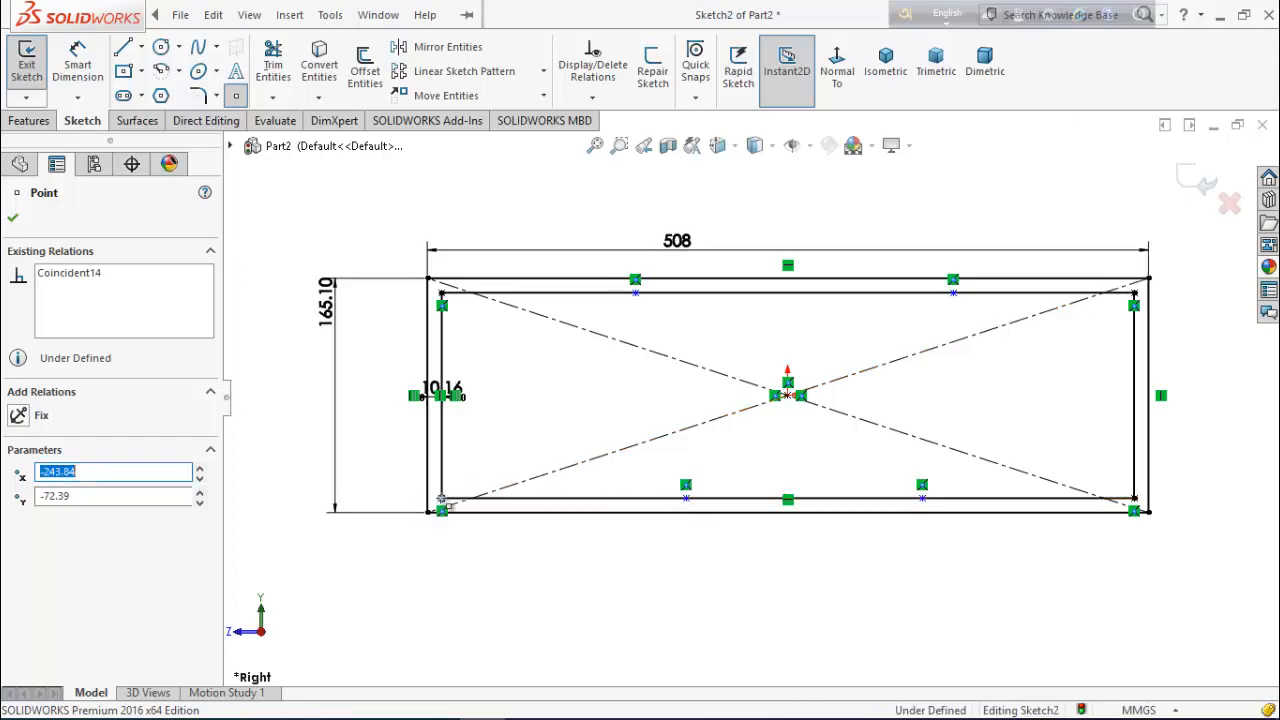
{"action": "left_click", "coordinate": [12, 217]}
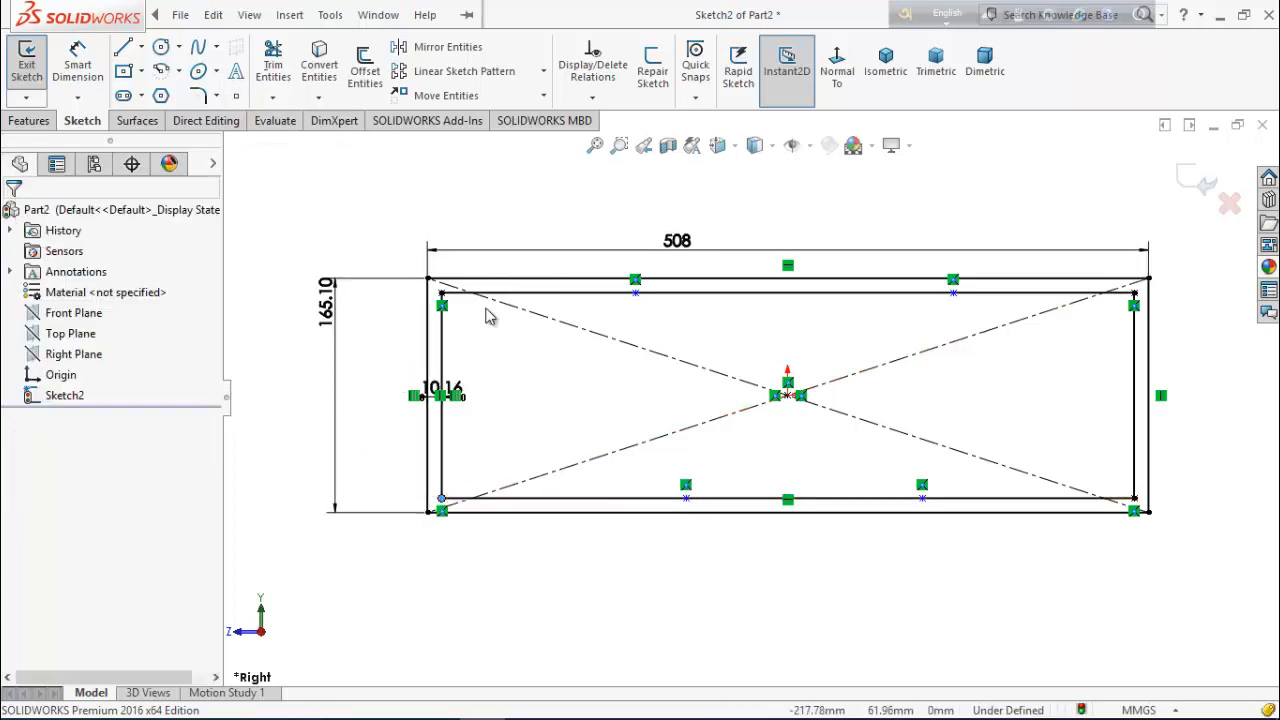
Step: Convert the four lines of the inner offset rectangle to construction geometry
{"action": "left_click", "coordinate": [527, 293]}
{"action": "left_click", "coordinate": [443, 349], "text": "ctrl"}
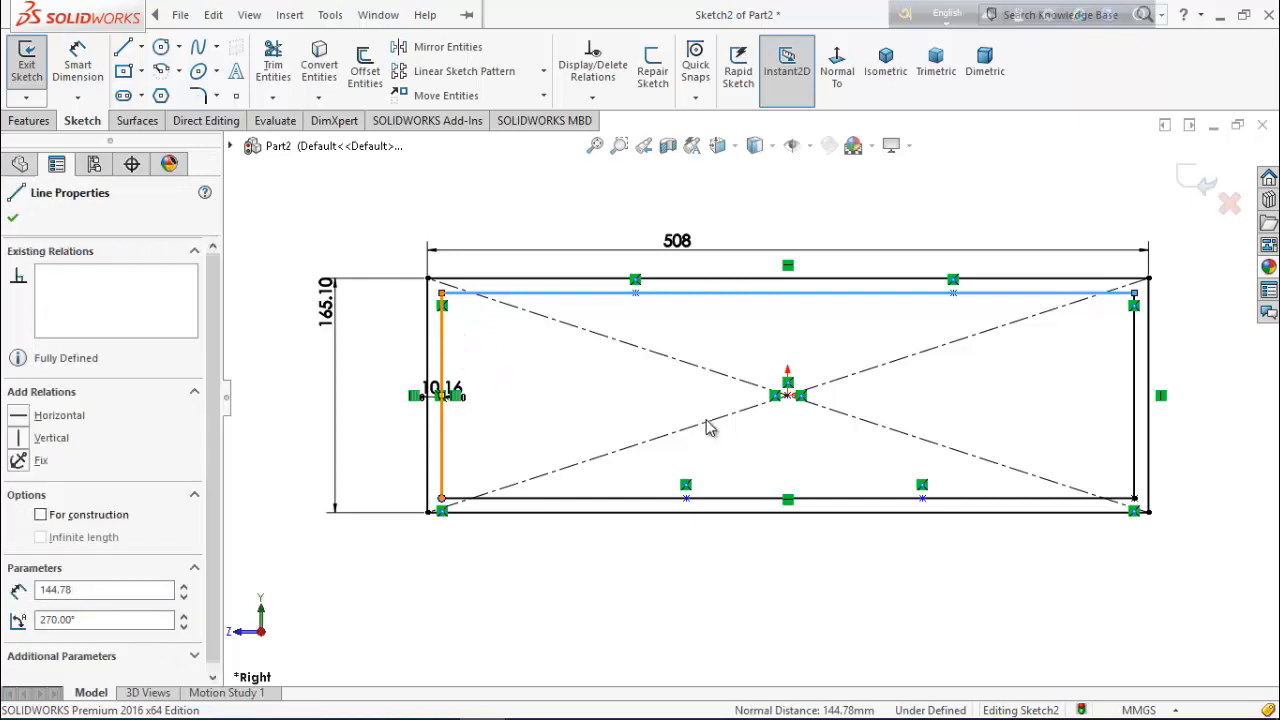
{"action": "left_click", "coordinate": [860, 498], "text": "ctrl"}
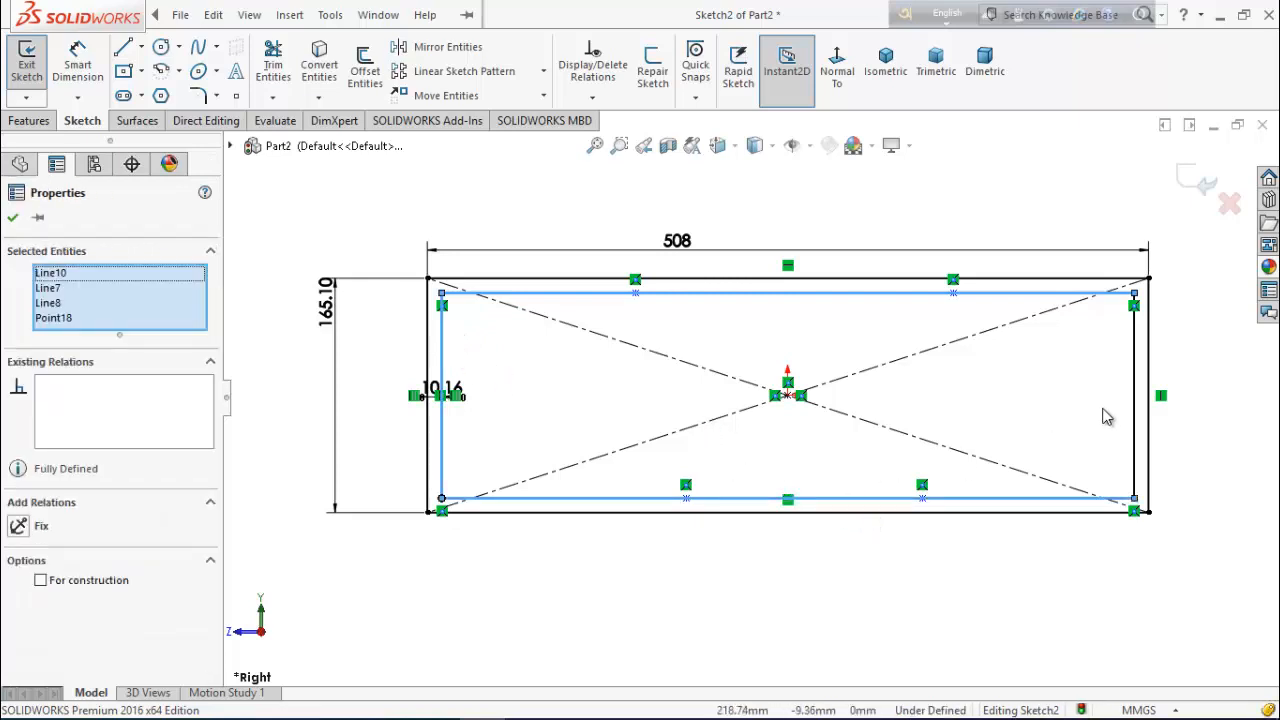
{"action": "left_click", "coordinate": [1134, 400], "text": "ctrl"}
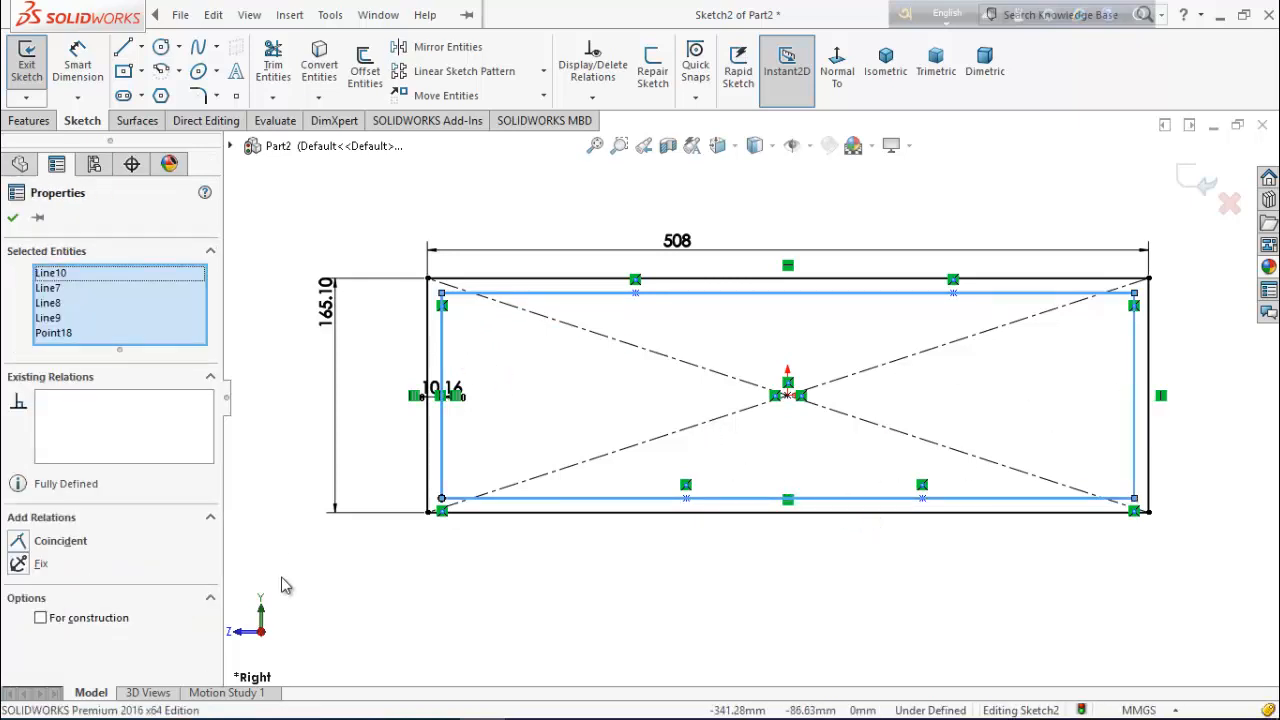
{"action": "left_click", "coordinate": [41, 618]}
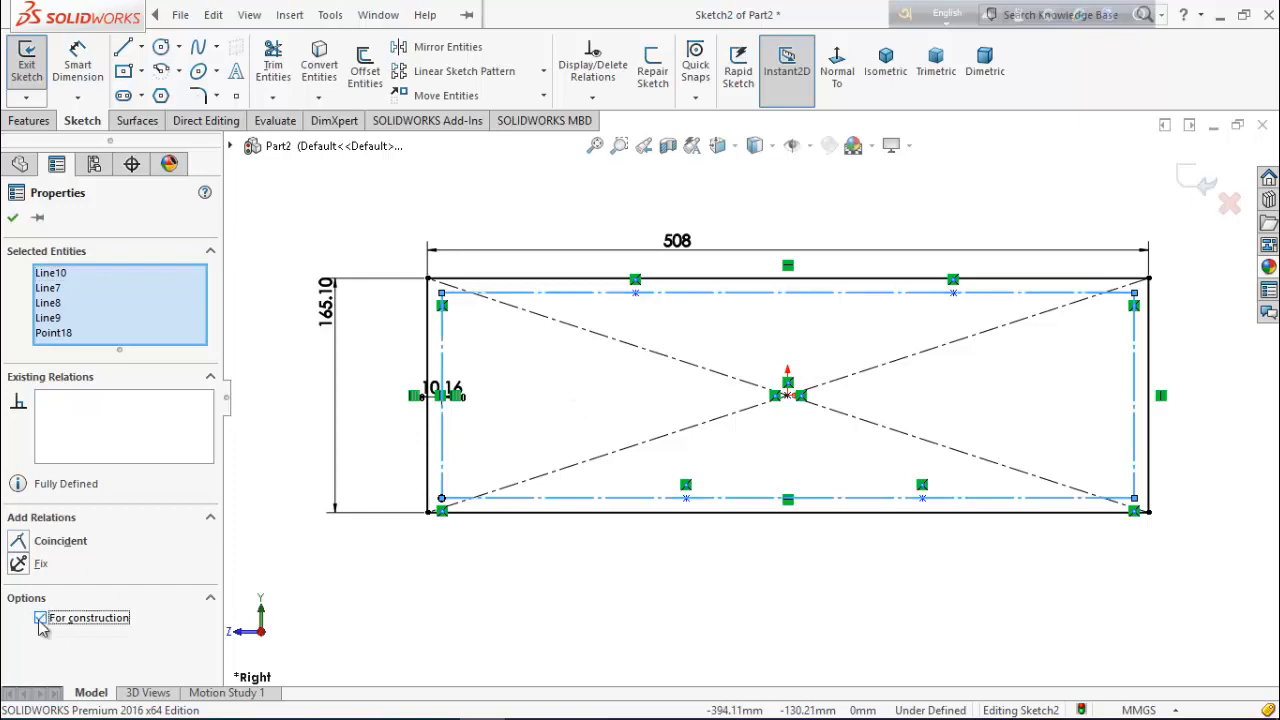
{"action": "left_click", "coordinate": [478, 362]}
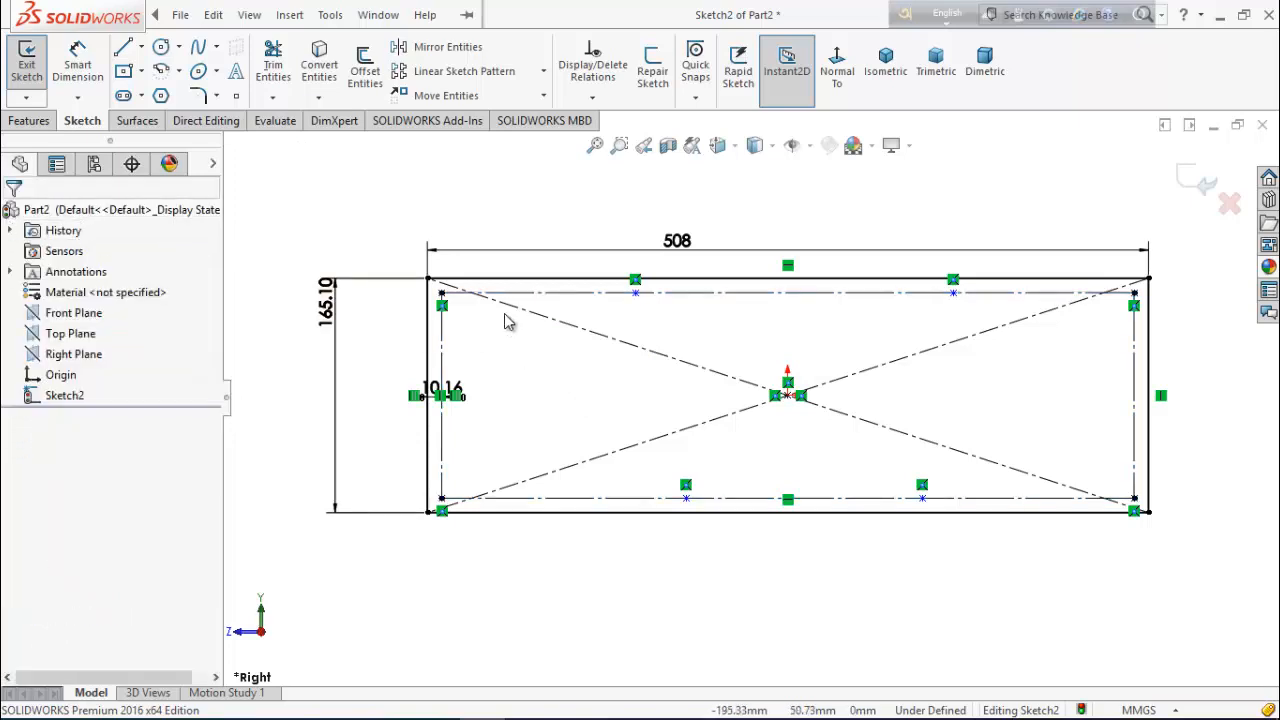
Step: Dimension the upper edge's left intermediate point 107.41 mm from the inner rectangle's upper-left corner point
{"action": "left_click", "coordinate": [77, 68]}
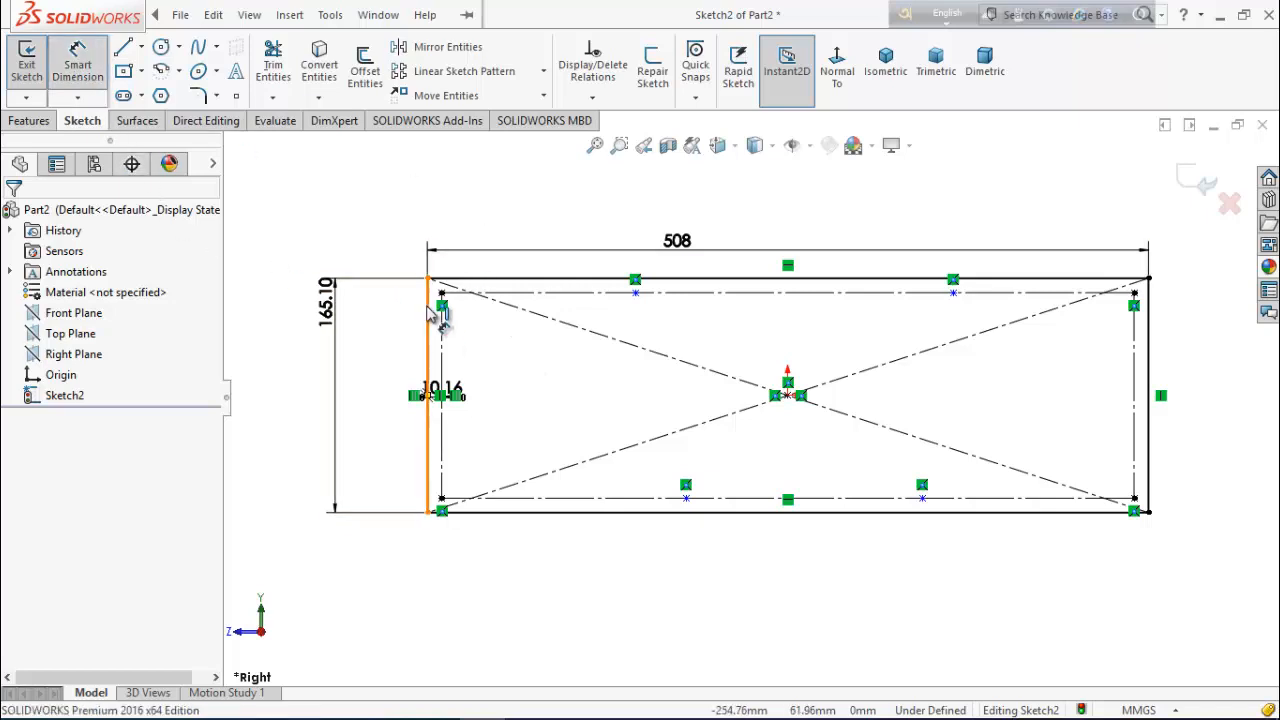
{"action": "left_click", "coordinate": [441, 293]}
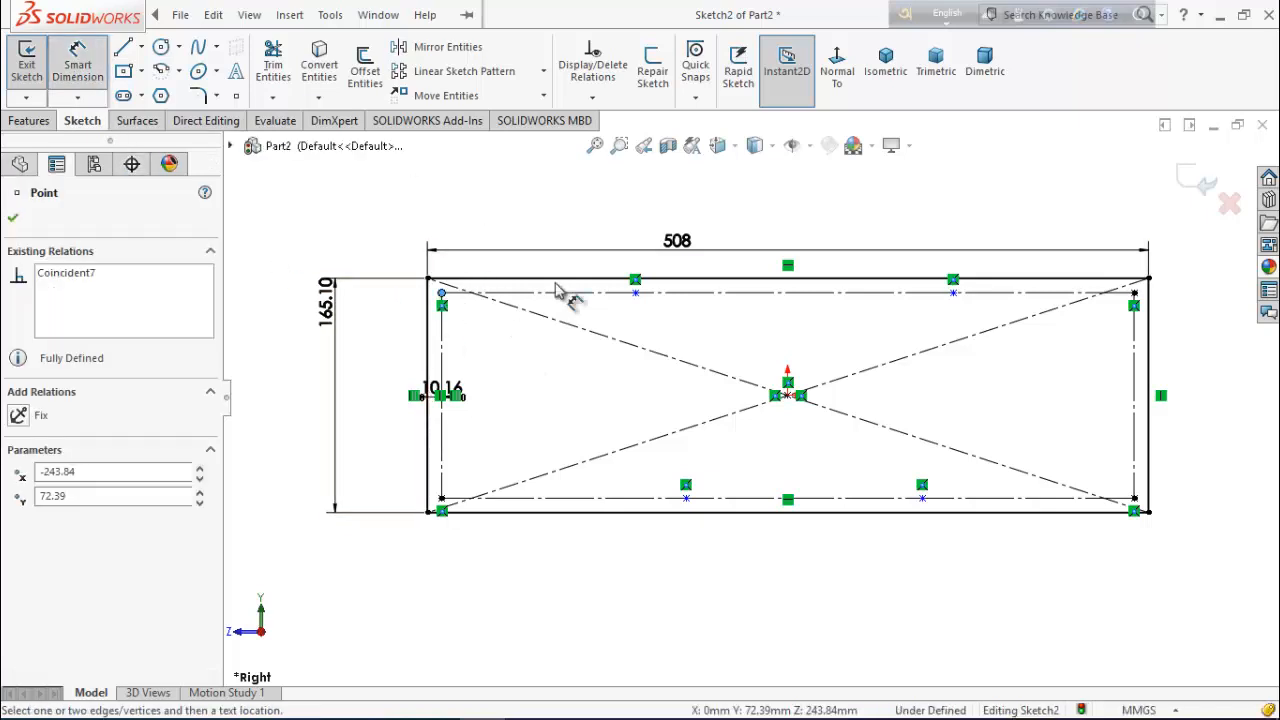
{"action": "left_click", "coordinate": [636, 295]}
{"action": "left_click", "coordinate": [560, 214]}
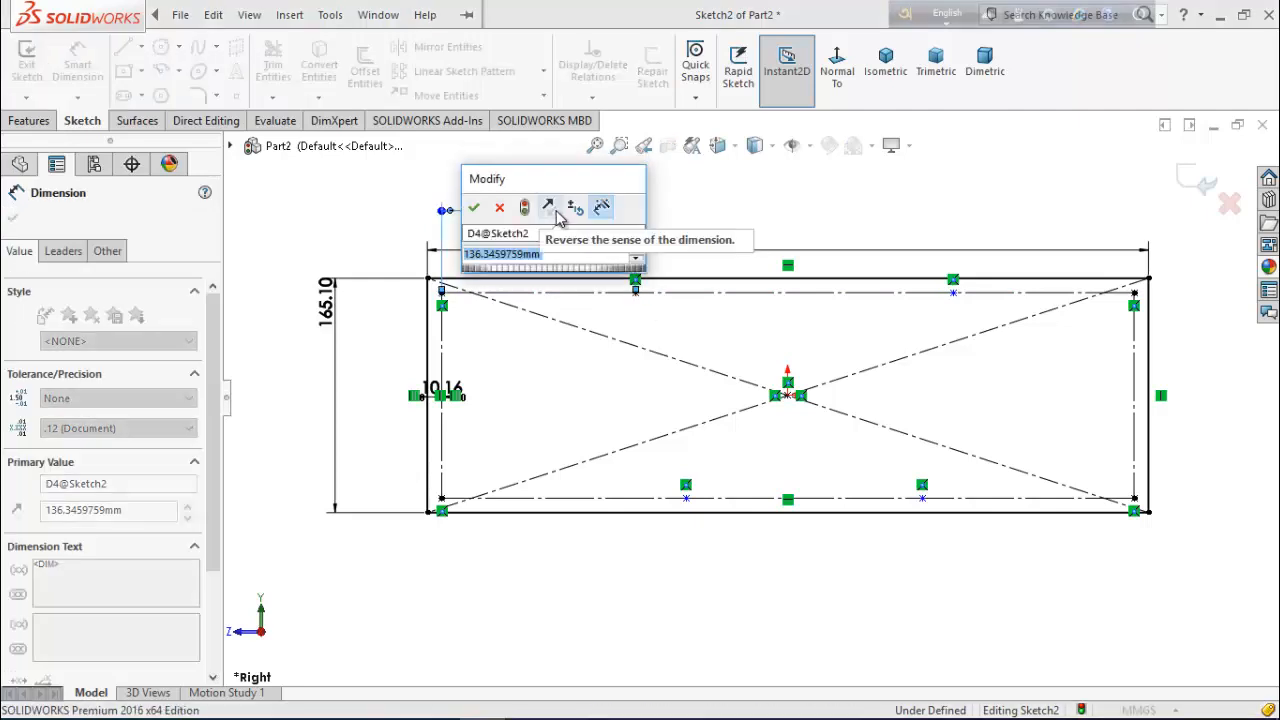
{"action": "type", "text": "1"}
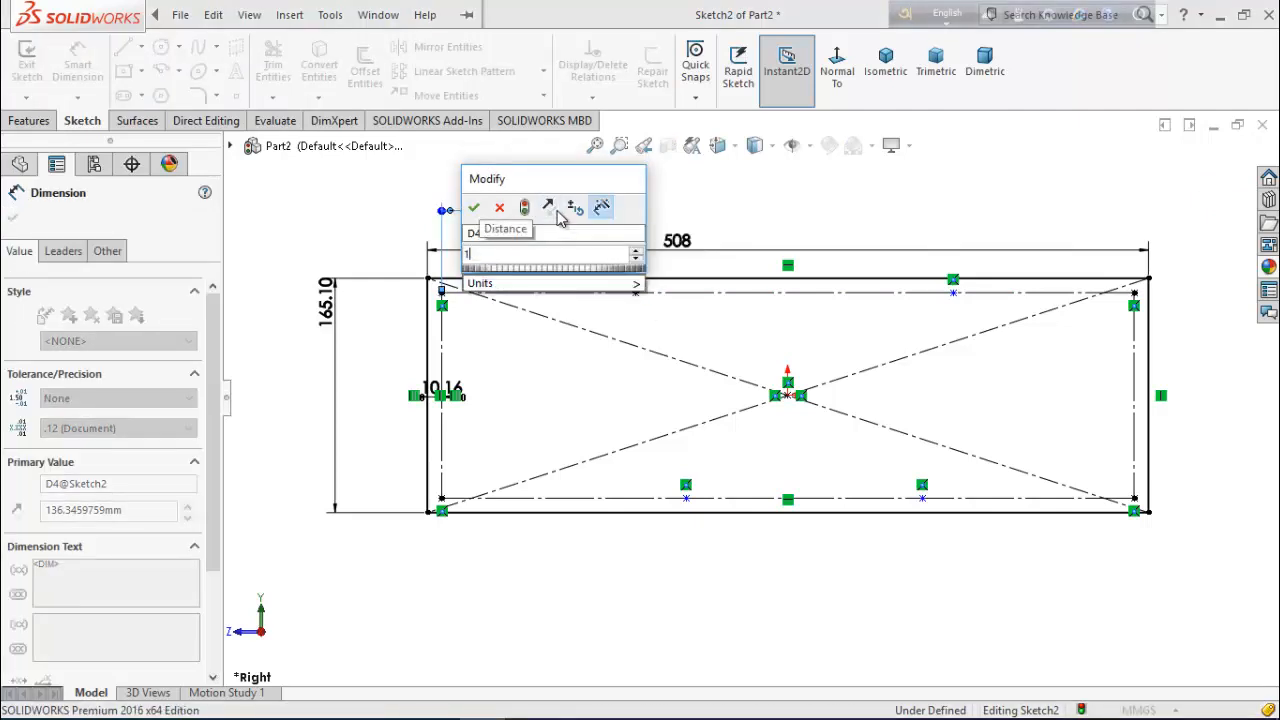
{"action": "type", "text": "07"}
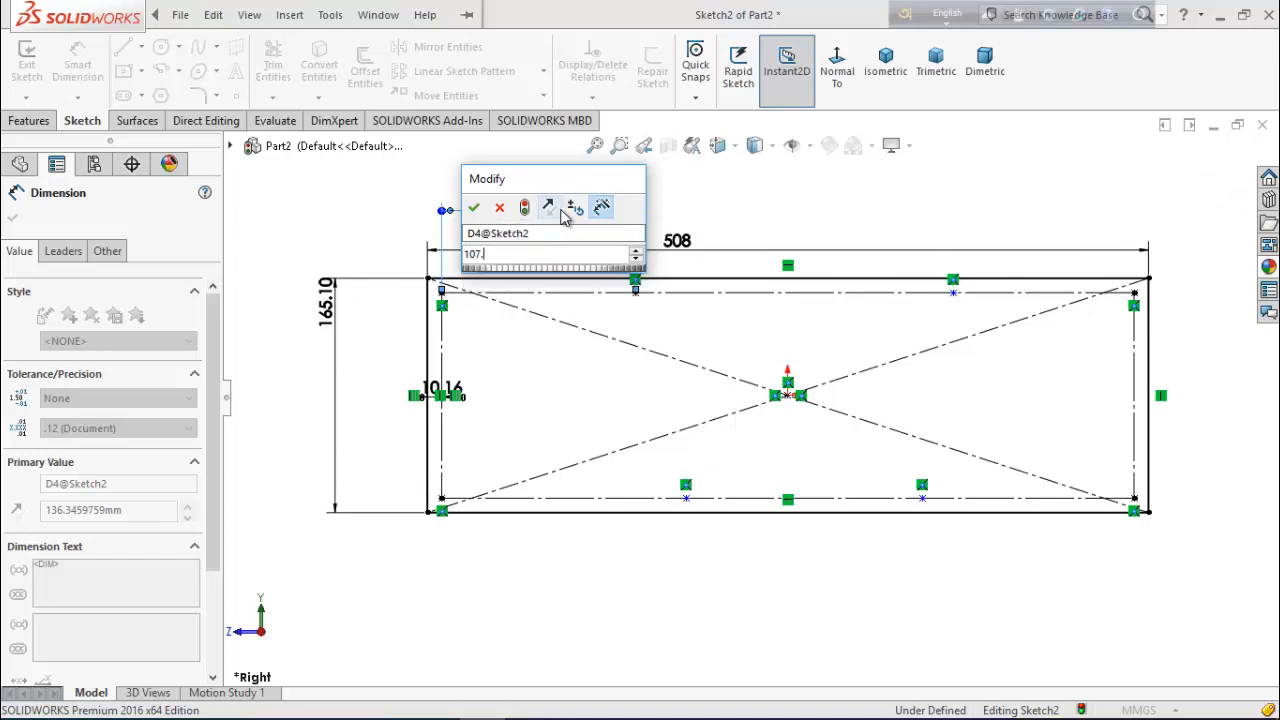
{"action": "type", "text": ".41"}
{"action": "key", "text": "Return"}
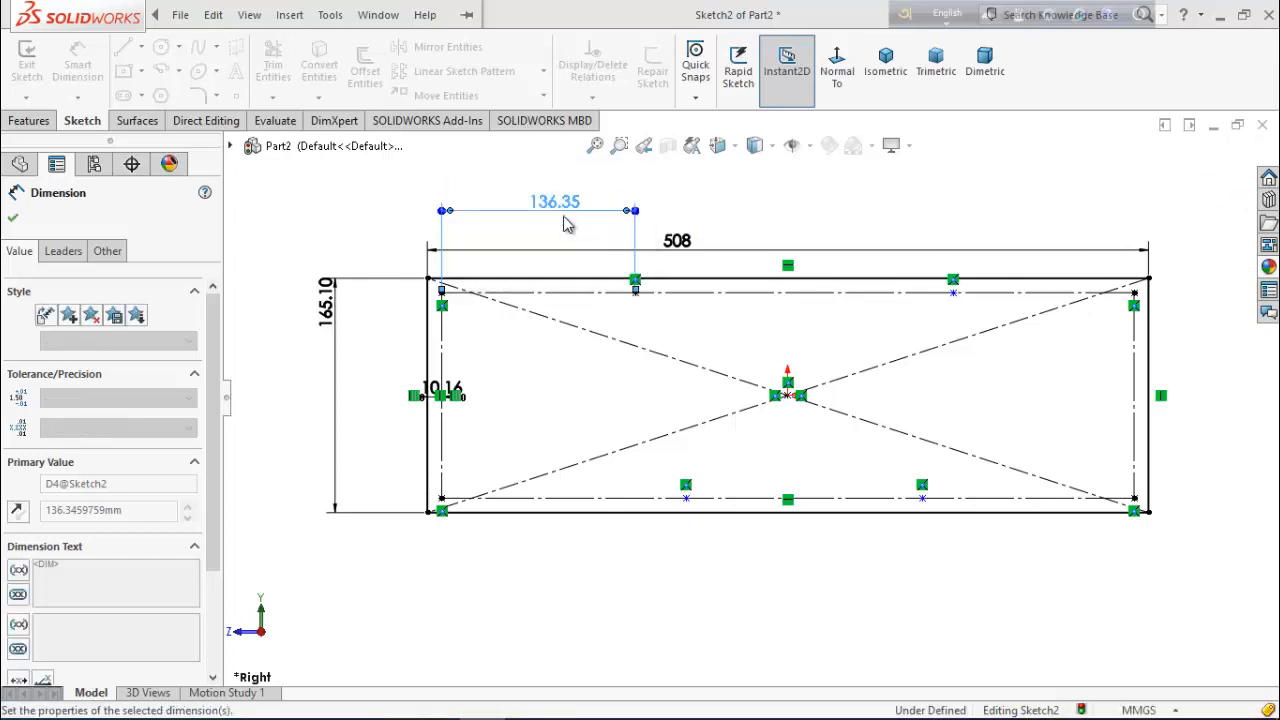
Step: Dimension the upper edge's right intermediate point 86.37 mm from the inner rectangle's upper-right corner point
{"action": "left_click", "coordinate": [953, 292]}
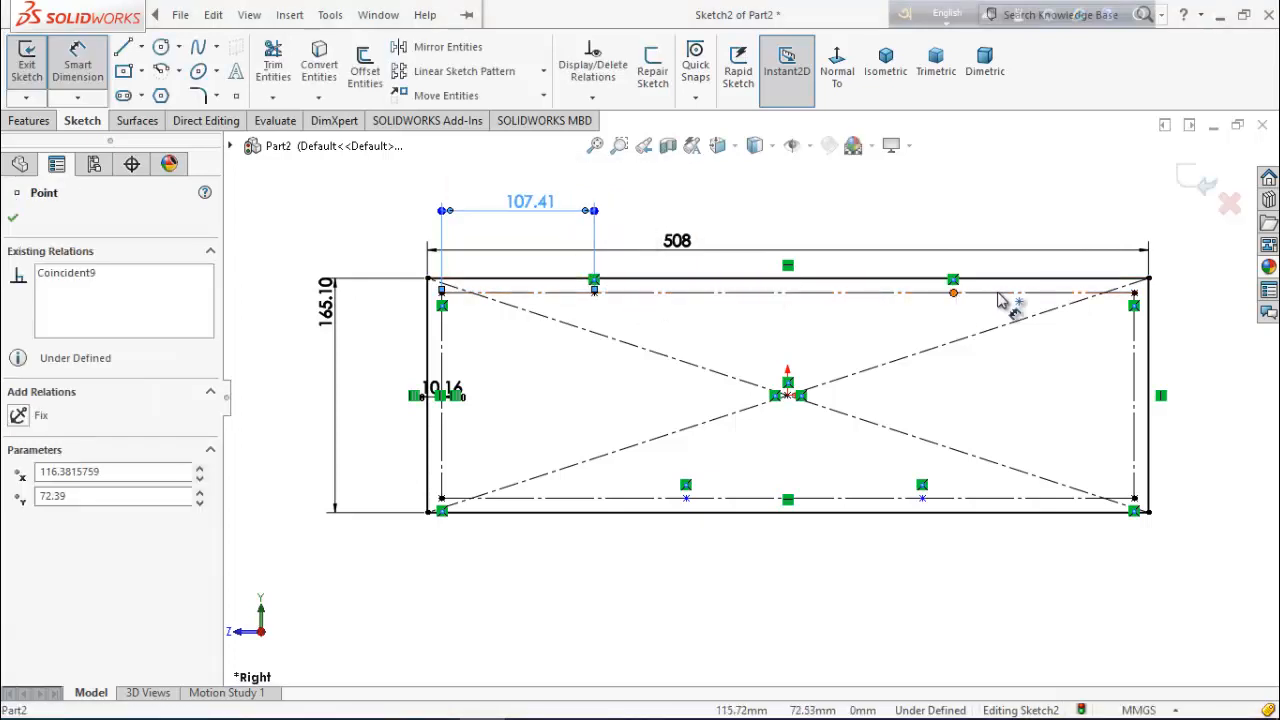
{"action": "left_click", "coordinate": [1134, 292]}
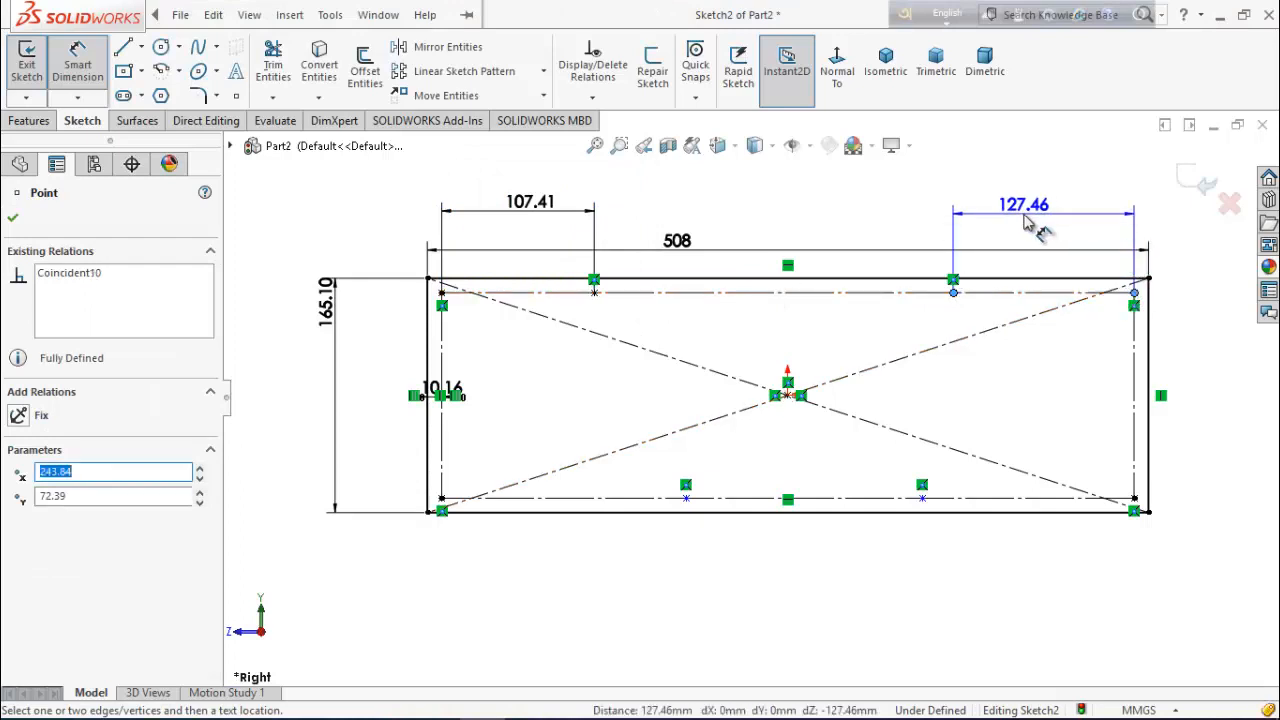
{"action": "left_click", "coordinate": [1025, 222]}
{"action": "type", "text": "86"}
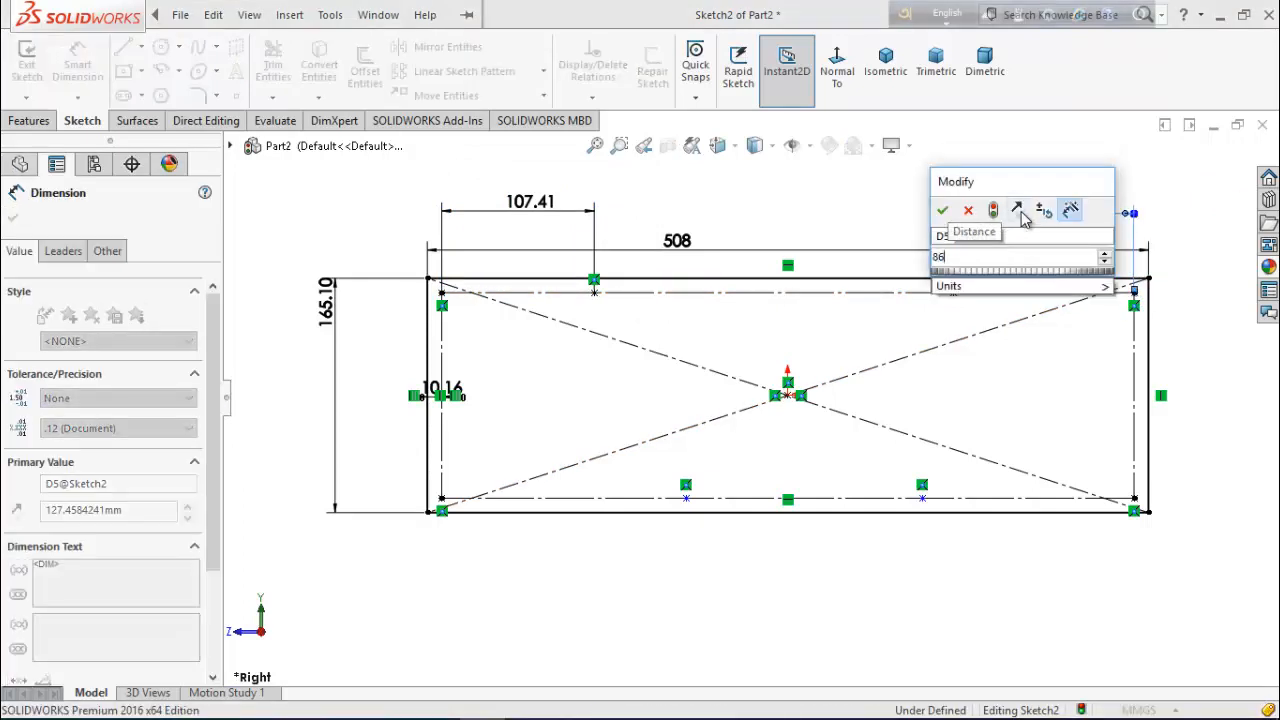
{"action": "type", "text": ".37"}
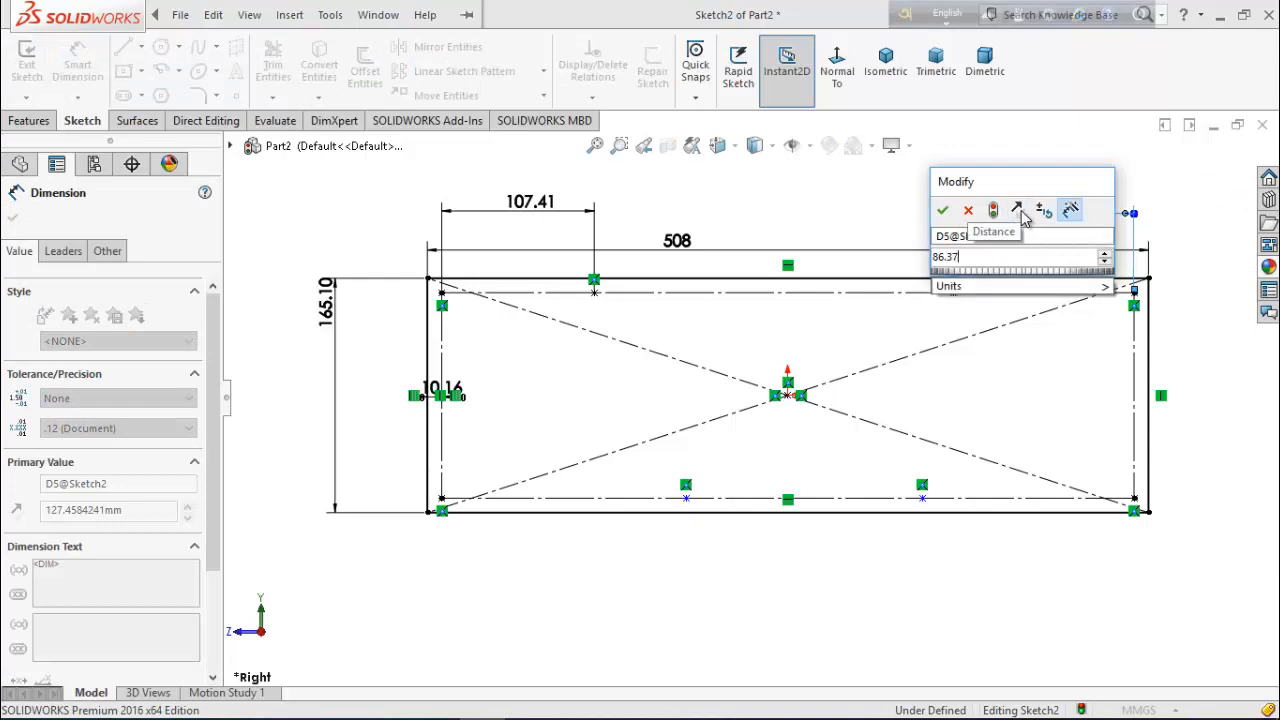
{"action": "key", "text": "Return"}
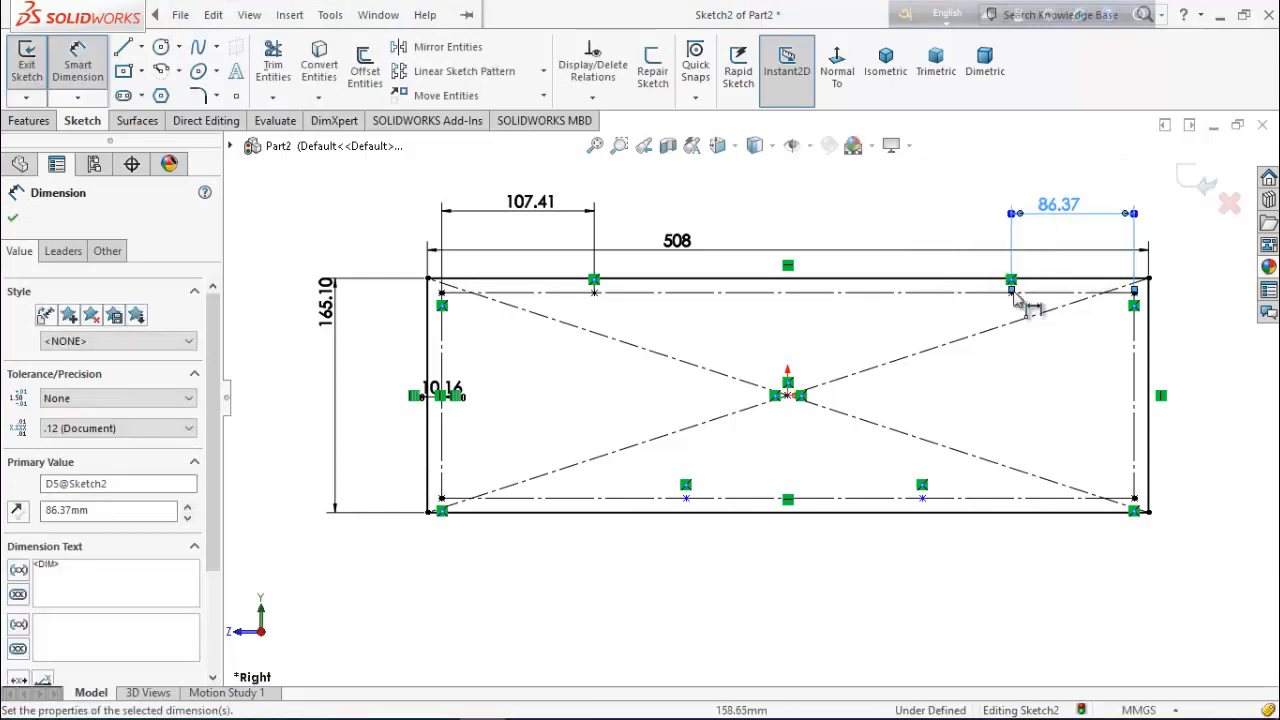
Step: Dimension the lower edge's right intermediate point 148.13 mm from the inner rectangle's lower-right corner point
{"action": "left_click", "coordinate": [922, 498]}
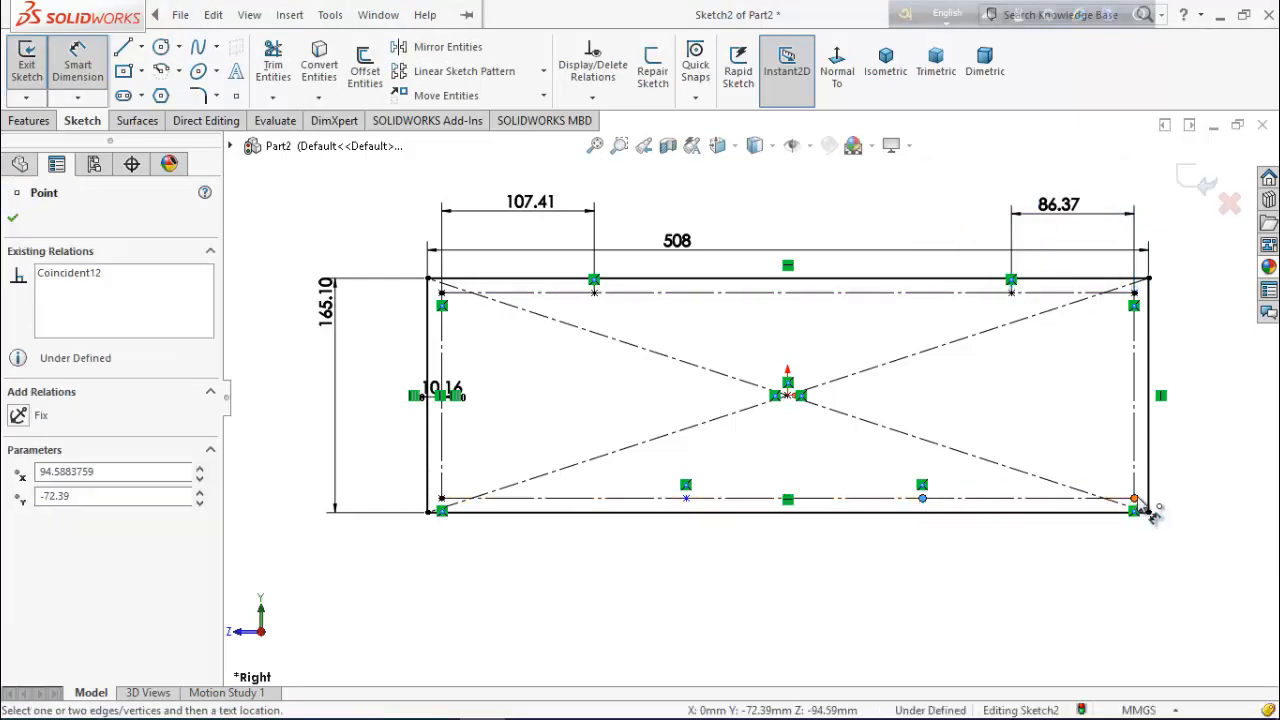
{"action": "left_click", "coordinate": [1136, 500]}
{"action": "left_click", "coordinate": [1023, 580]}
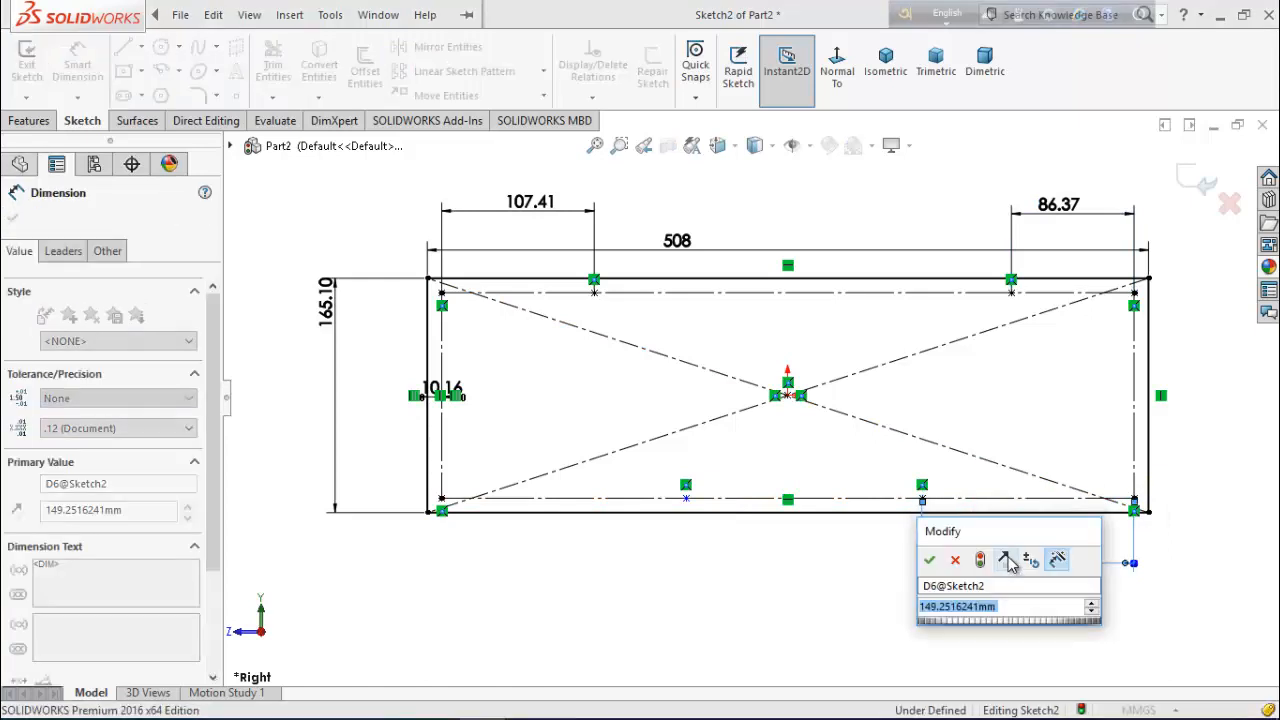
{"action": "type", "text": "14"}
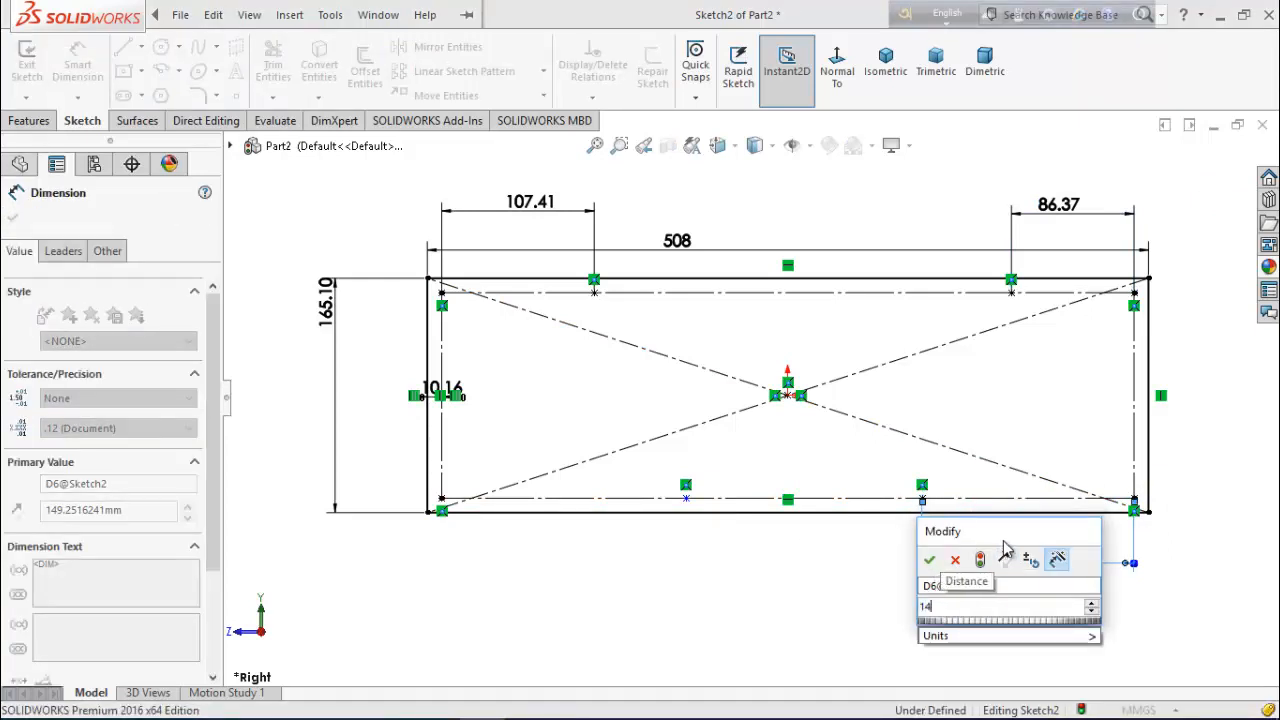
{"action": "type", "text": "8"}
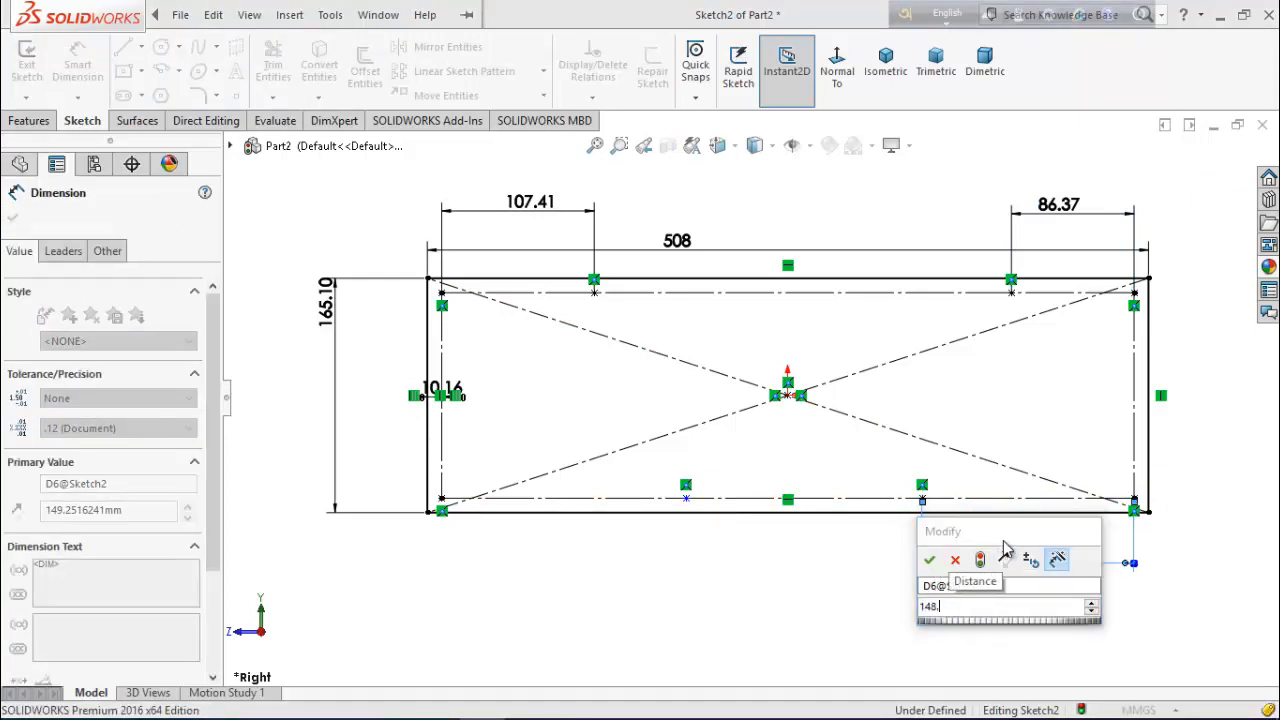
{"action": "type", "text": ".8"}
{"action": "key", "text": "Escape"}
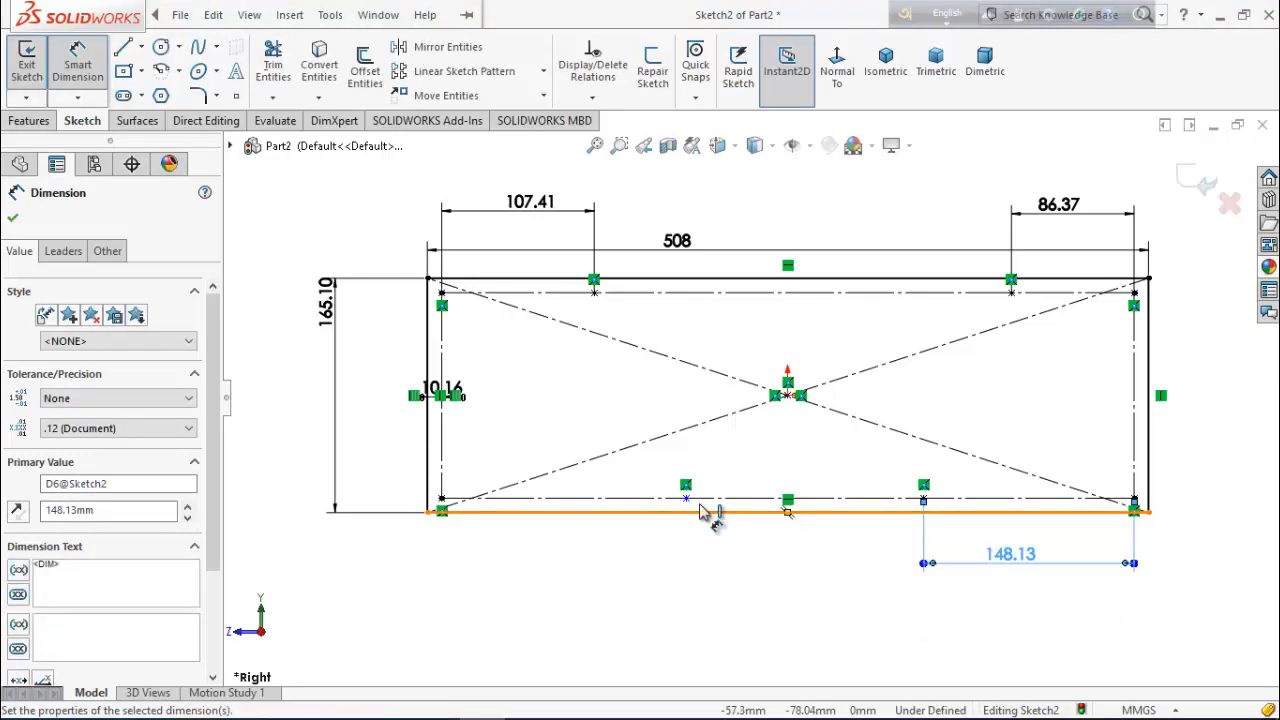
Step: Dimension the lower edge's left intermediate point 178.61 mm from the inner rectangle's lower-left corner point, and exit the sketch
{"action": "left_click", "coordinate": [690, 498]}
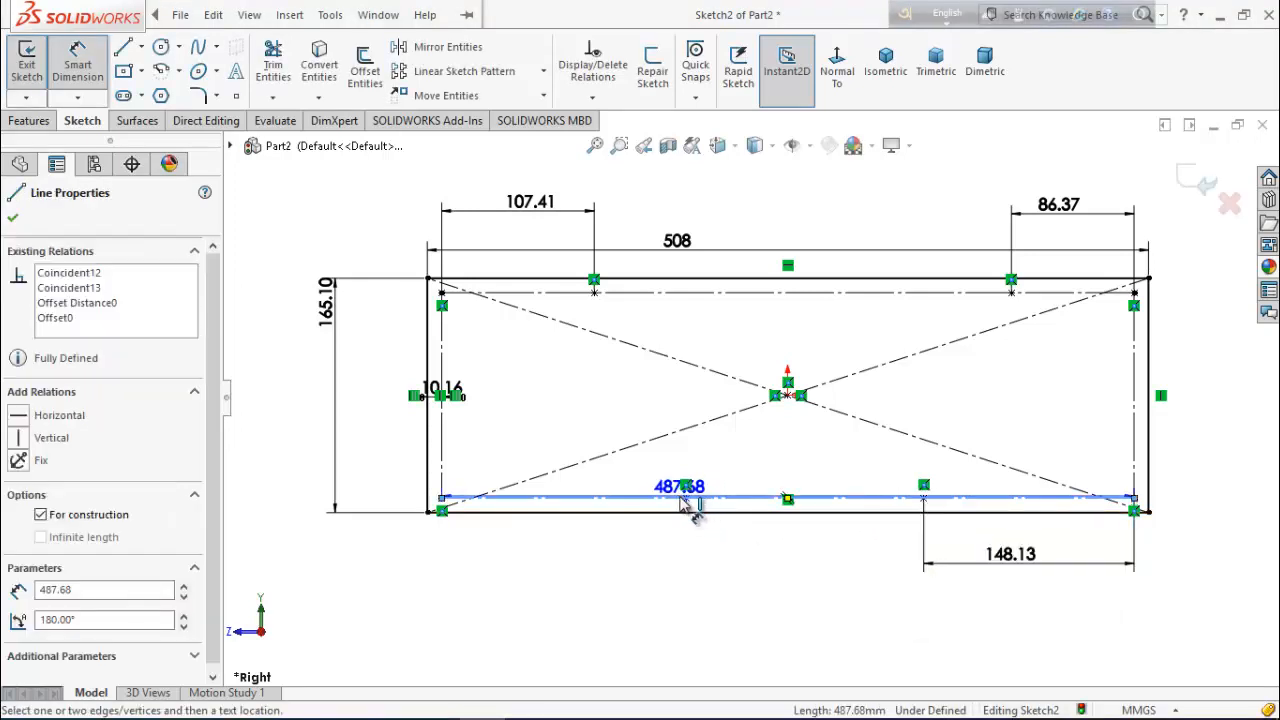
{"action": "key", "text": "Escape"}
{"action": "left_click", "coordinate": [686, 498]}
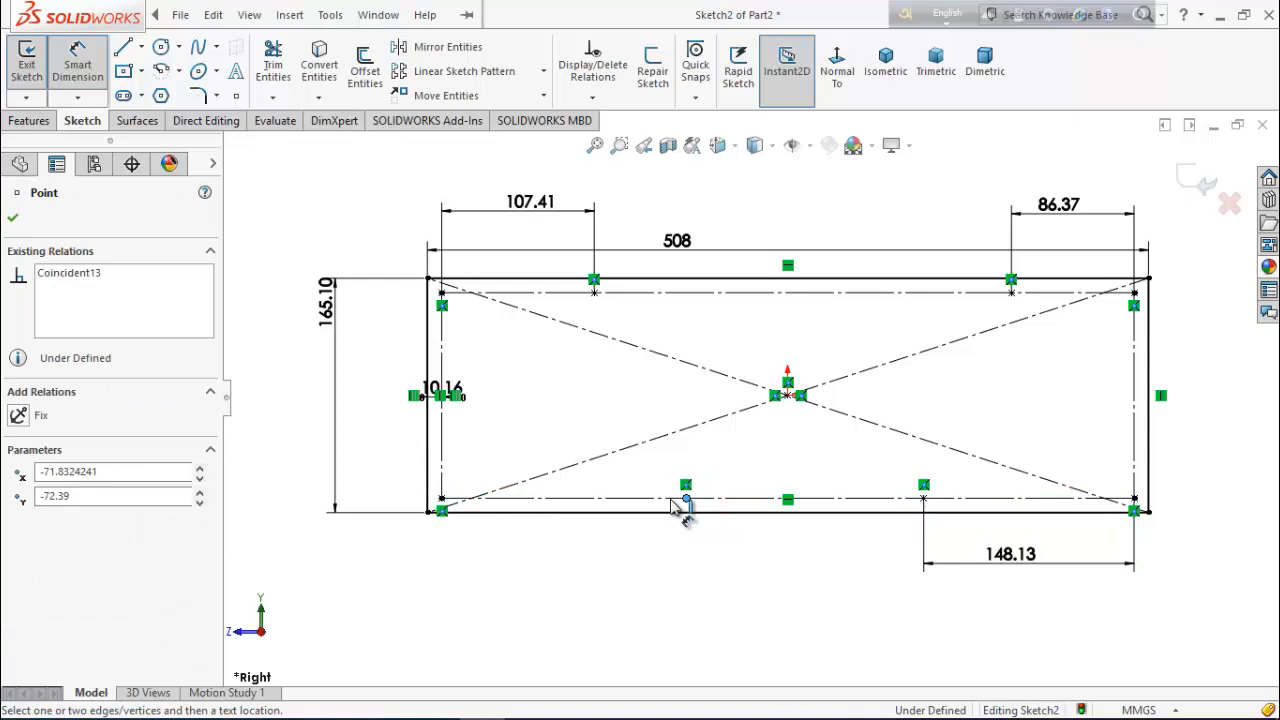
{"action": "left_click", "coordinate": [443, 499]}
{"action": "left_click", "coordinate": [541, 547]}
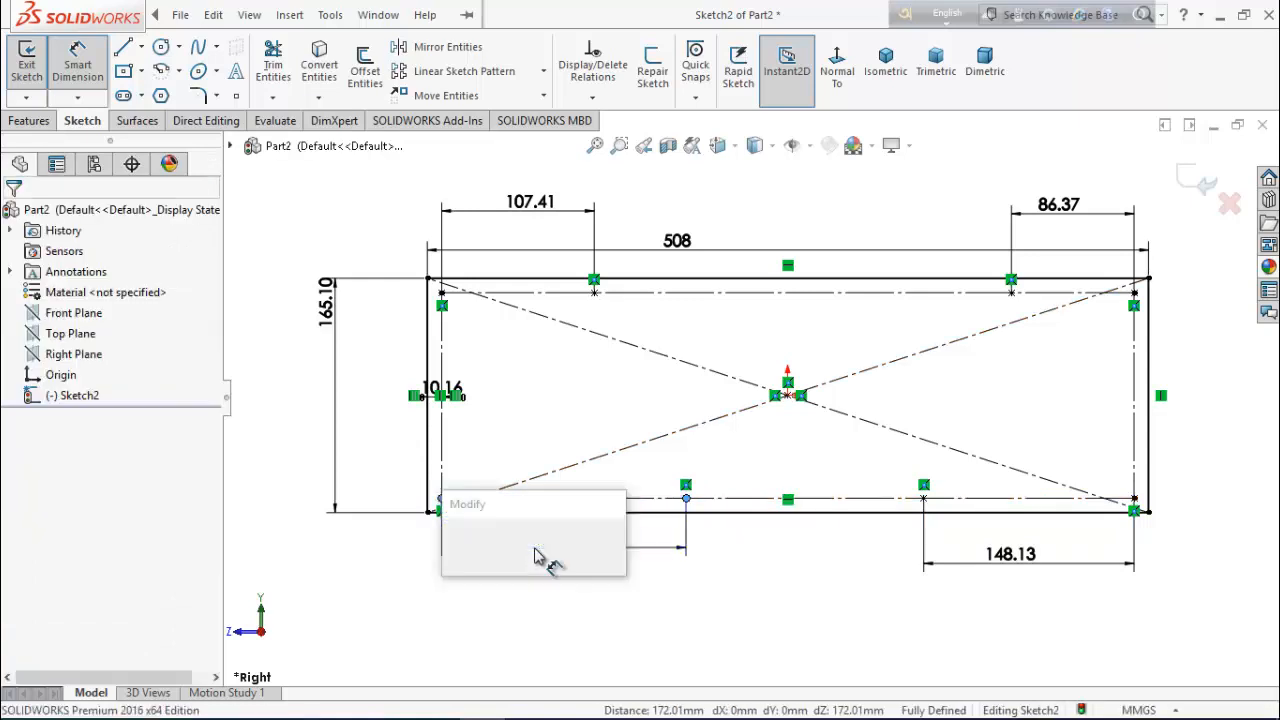
{"action": "type", "text": "178.61"}
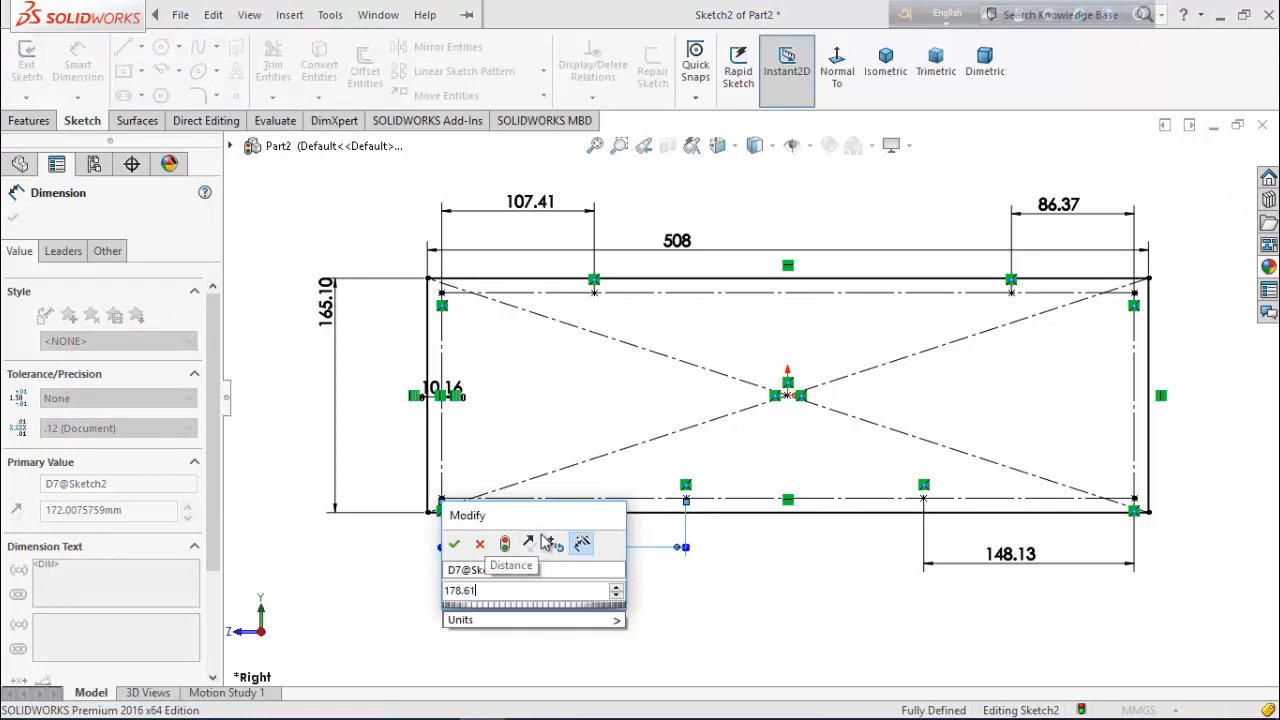
{"action": "key", "text": "Escape"}
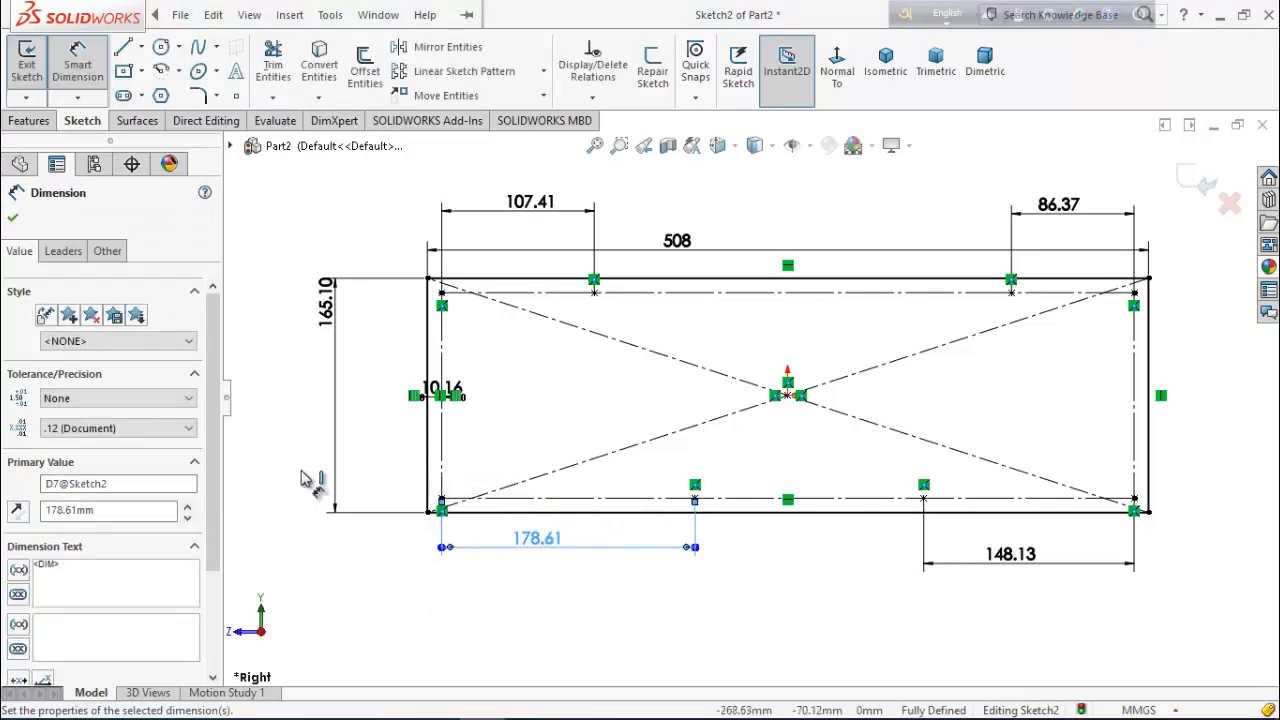
{"action": "left_click", "coordinate": [12, 219]}
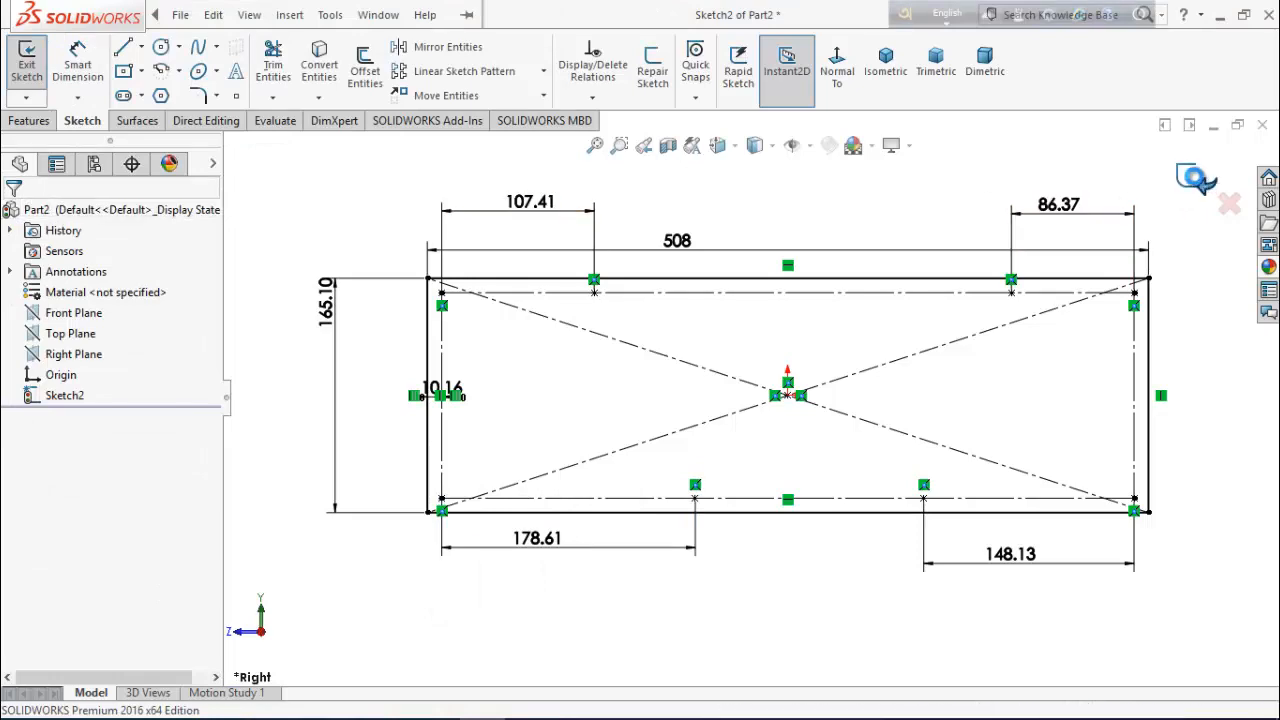
{"action": "left_click", "coordinate": [1200, 183]}
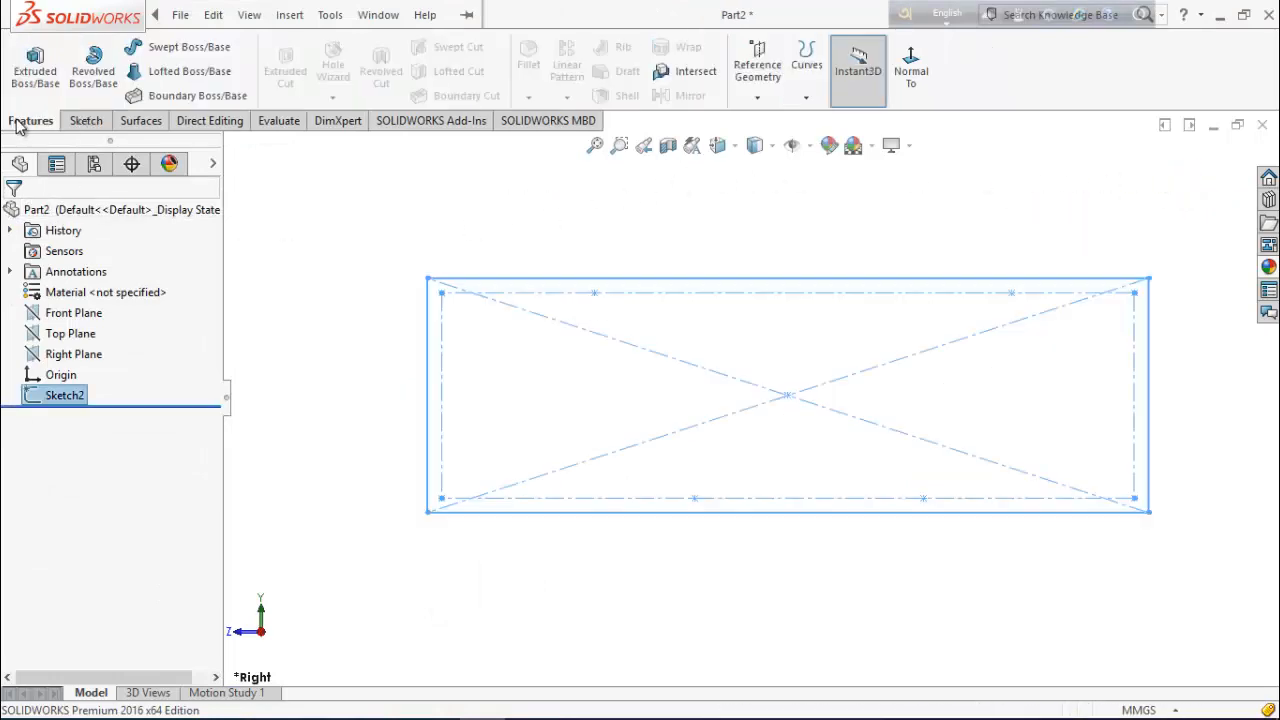
Step: Extrude the plate sketch as a boss with a blind depth of 63.5 mm from the sketch plane
{"action": "left_click", "coordinate": [36, 70]}
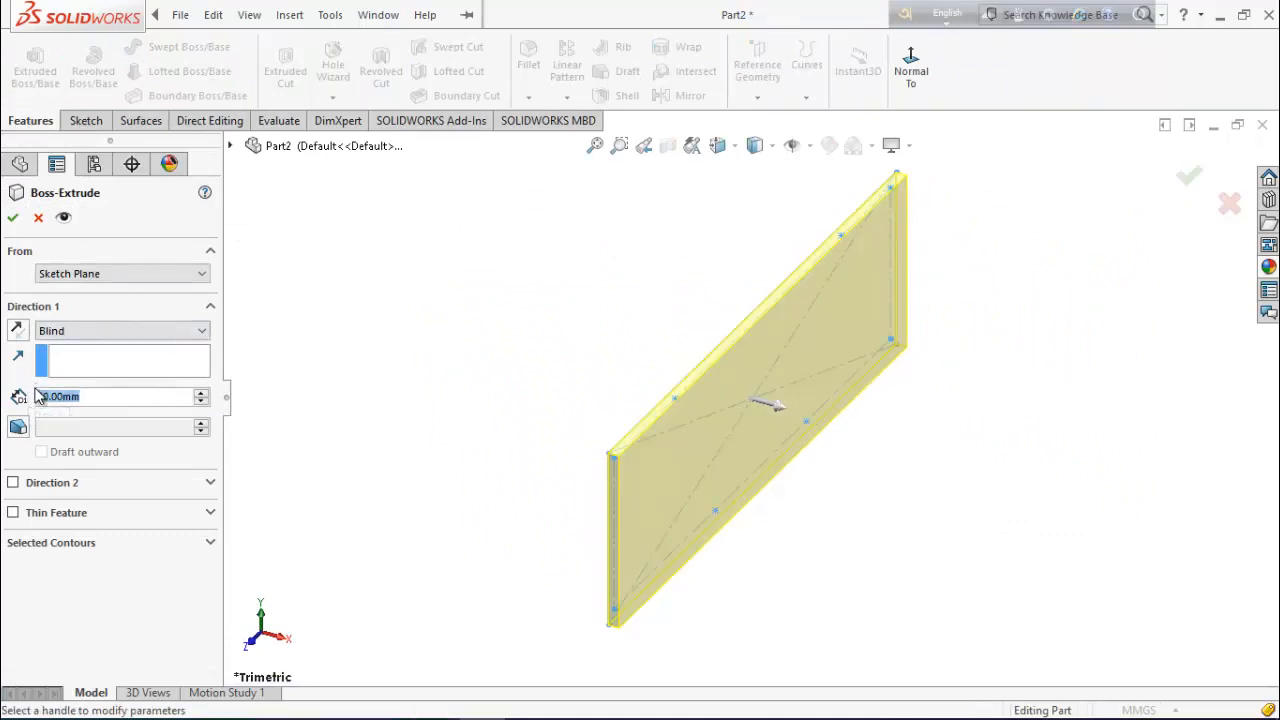
{"action": "type", "text": "63.5"}
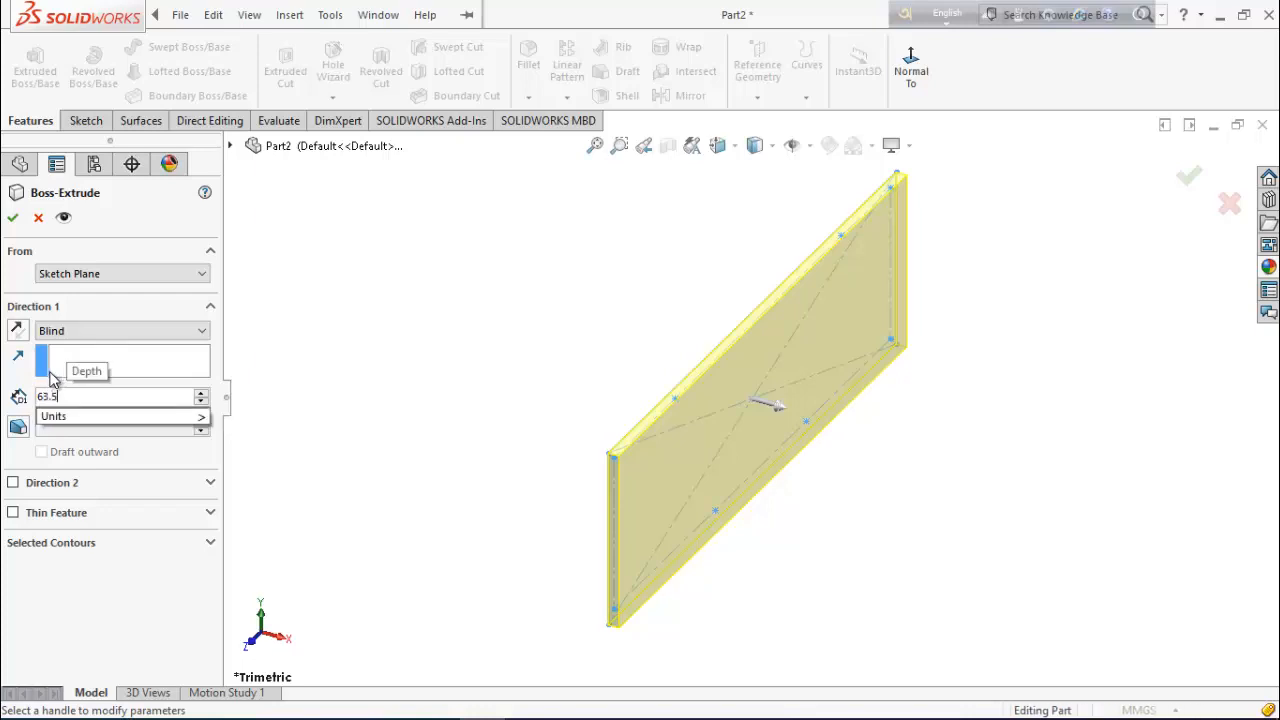
{"action": "key", "text": "Return"}
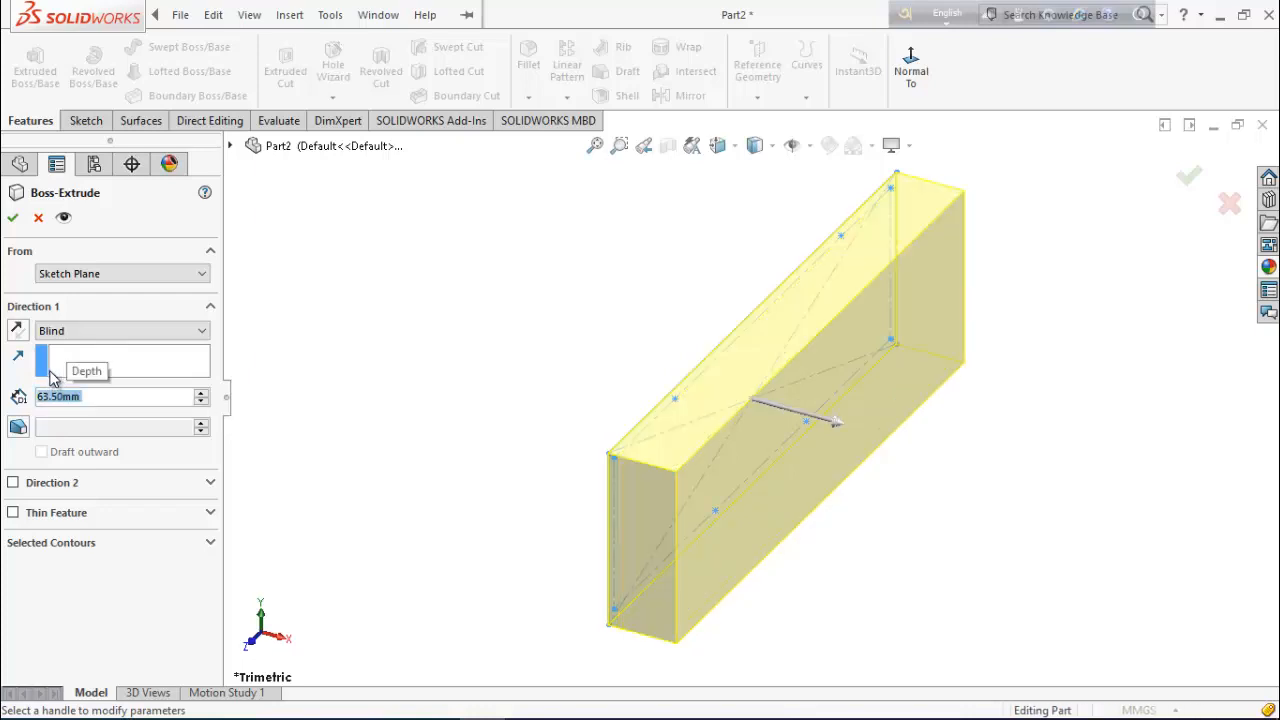
{"action": "left_click", "coordinate": [12, 217]}
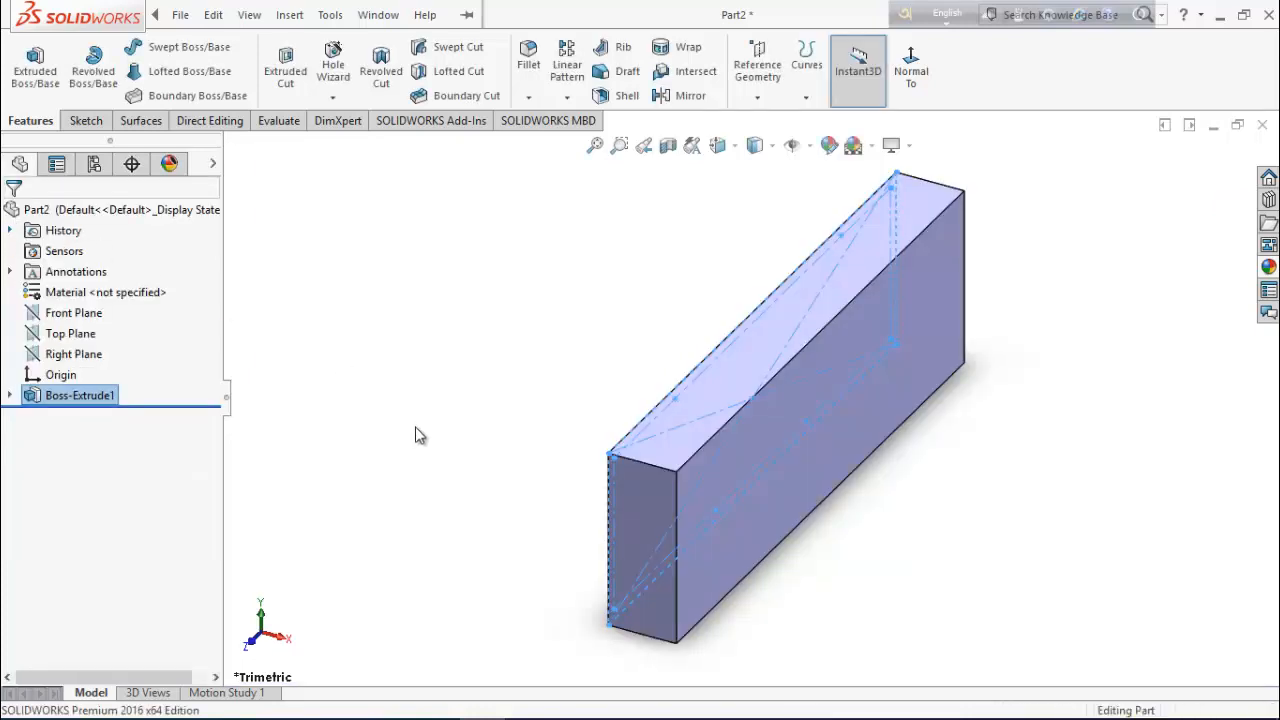
Step: Show the hidden sketch of the extruded block so its points are available on the model
{"action": "middle_click_drag", "start_coordinate": [420, 435], "coordinate": [398, 412]}
{"action": "left_click", "coordinate": [400, 413]}
{"action": "middle_click_drag", "start_coordinate": [394, 457], "coordinate": [386, 419]}
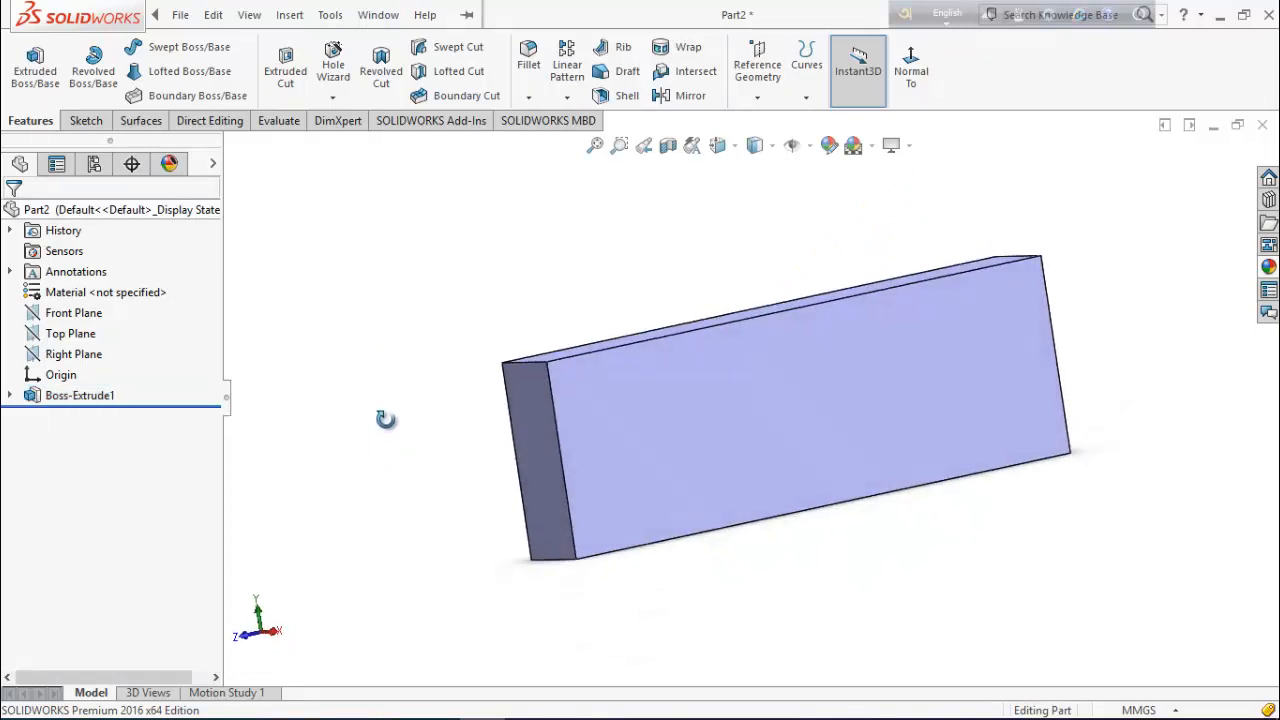
{"action": "left_click", "coordinate": [10, 396]}
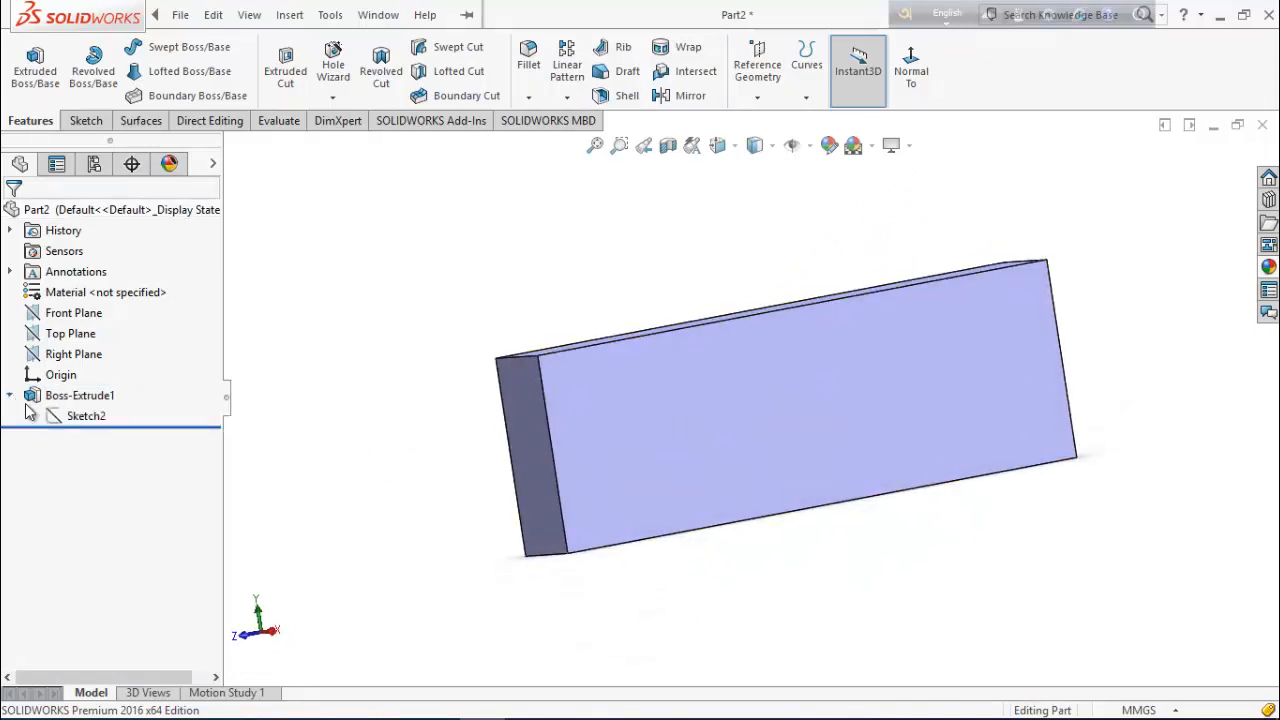
{"action": "right_click", "coordinate": [80, 422]}
{"action": "key", "text": "Escape"}
{"action": "left_click", "coordinate": [255, 412]}
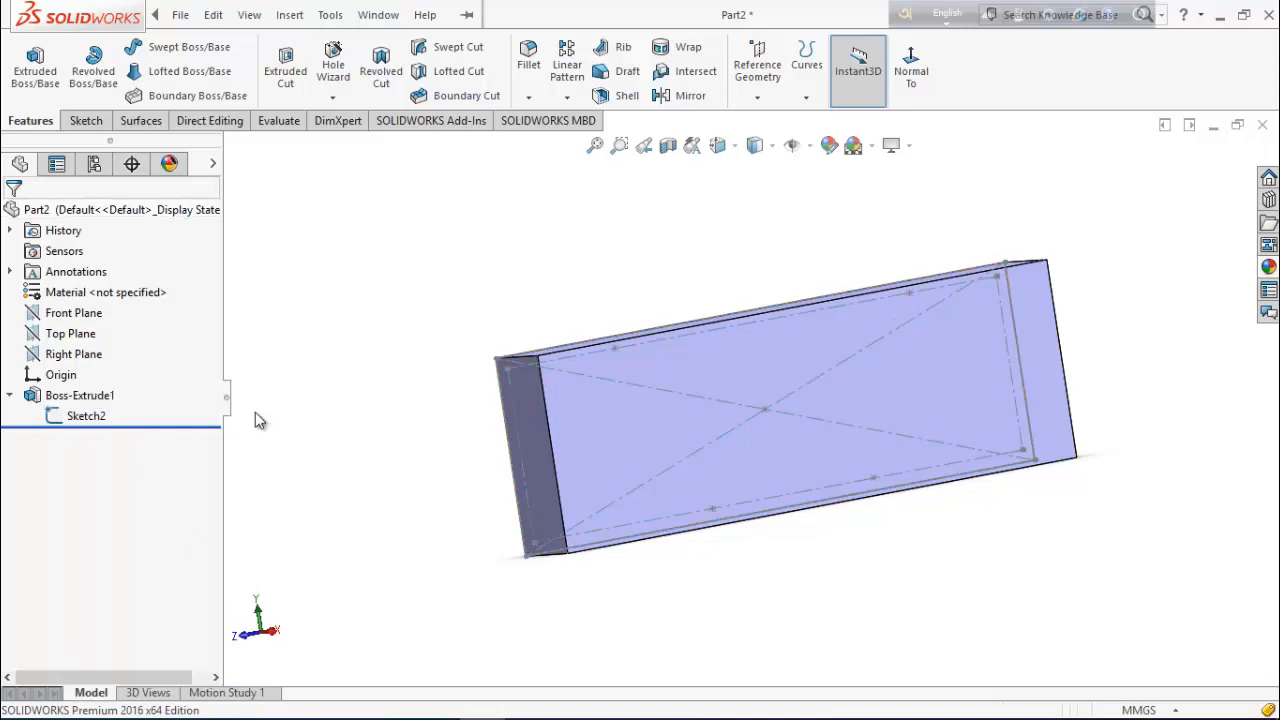
Step: Start a Hole Wizard counterbore for an ANSI Inch 1/4 hex screw, normal fit, with a 0.875 in by 2.2 in counterbore, Through All
{"action": "middle_click_drag", "start_coordinate": [356, 456], "coordinate": [322, 378]}
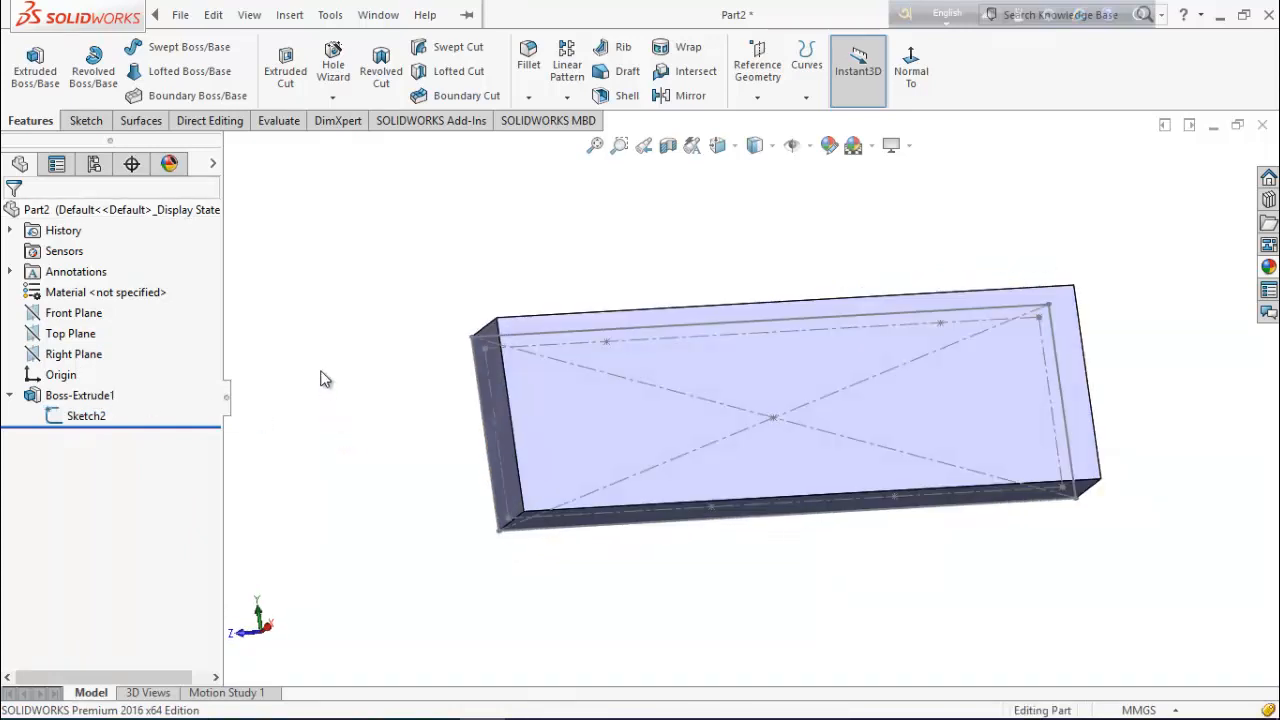
{"action": "left_click", "coordinate": [323, 63]}
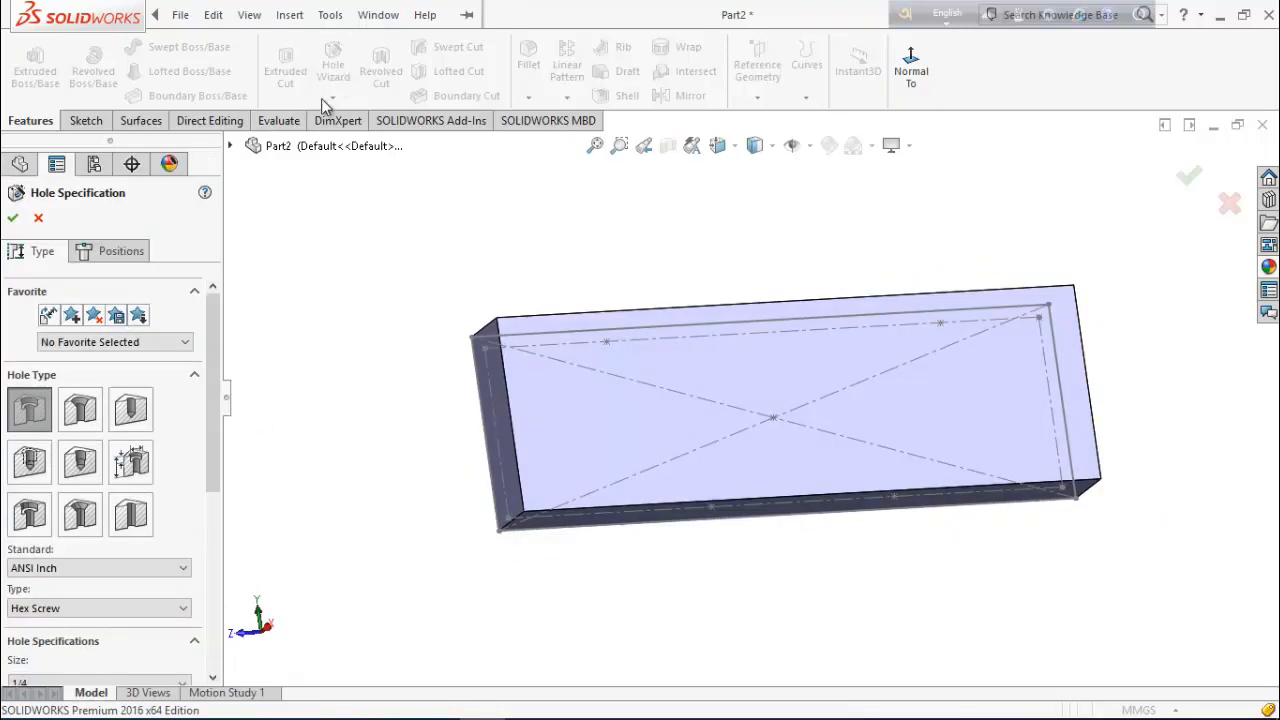
{"action": "left_click_drag", "start_coordinate": [212, 352], "coordinate": [214, 373]}
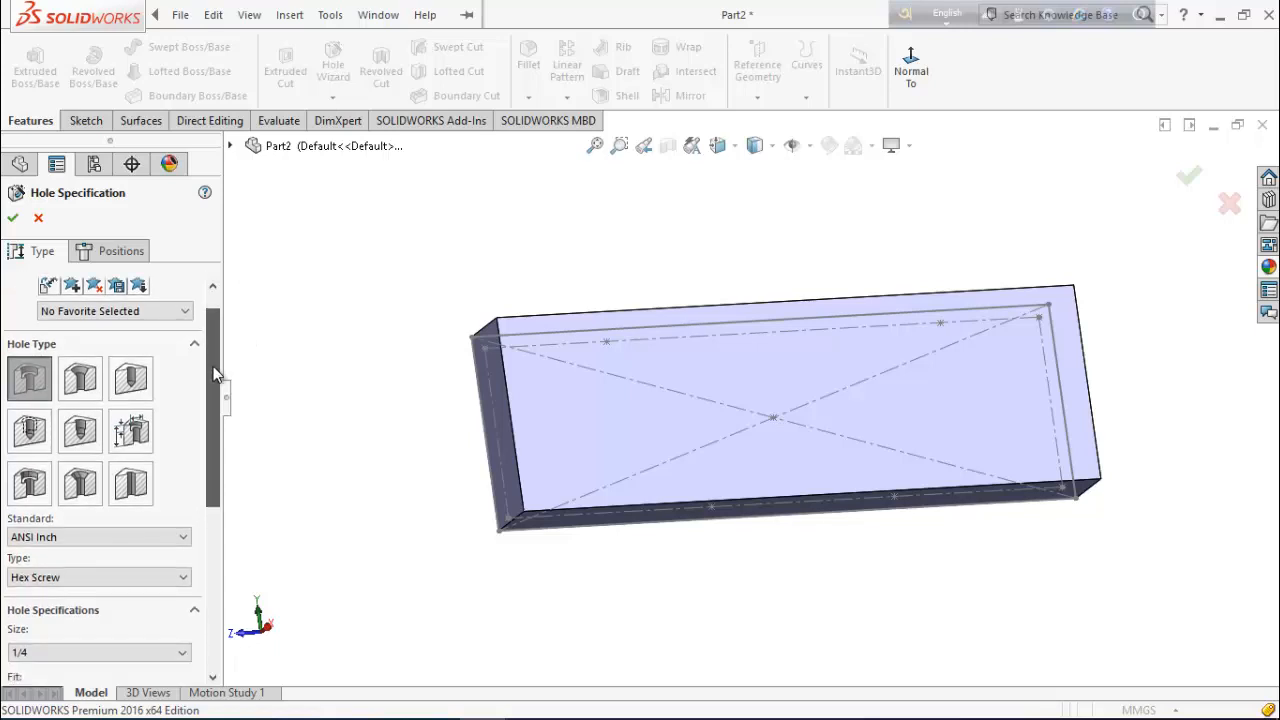
{"action": "left_click", "coordinate": [29, 430]}
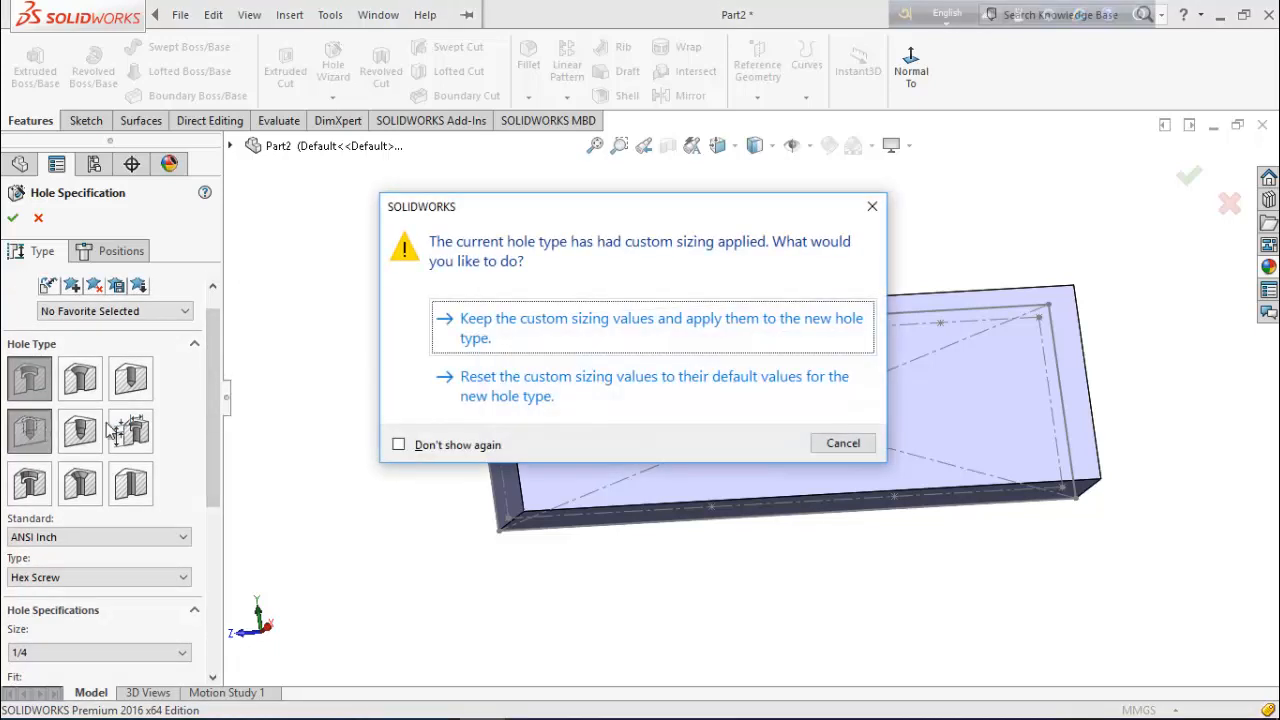
{"action": "left_click", "coordinate": [838, 443]}
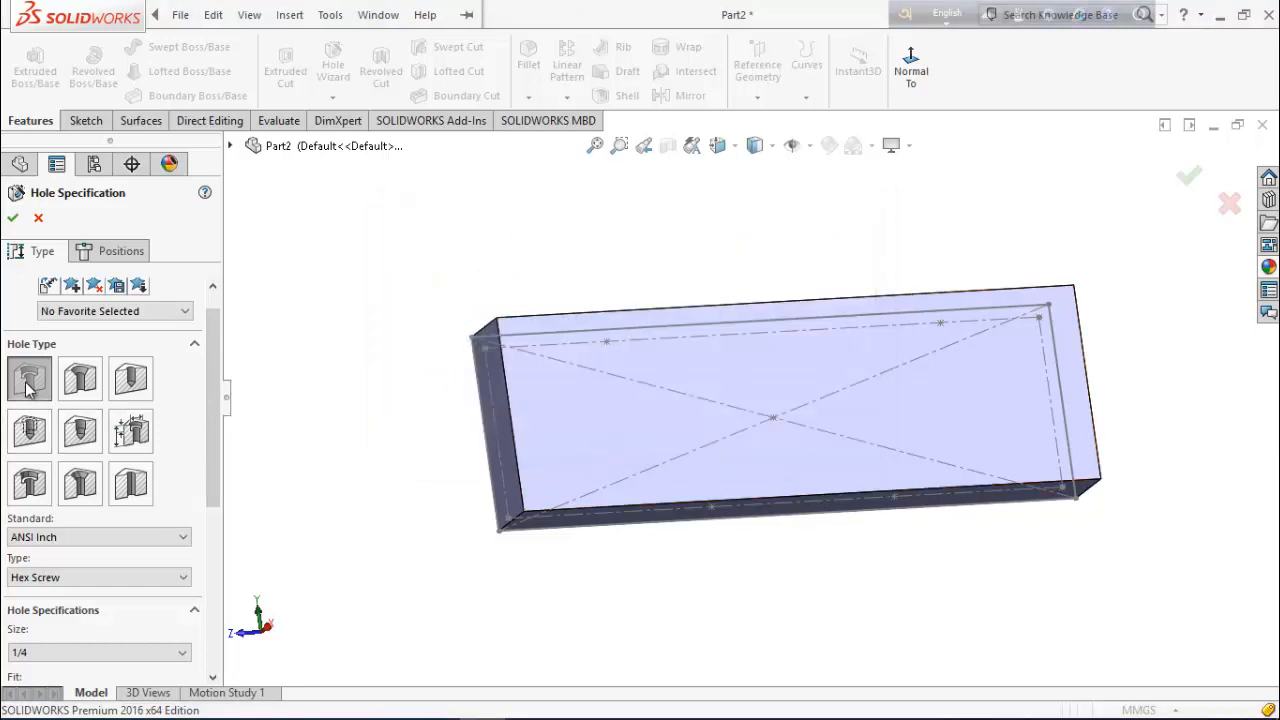
{"action": "left_click_drag", "start_coordinate": [216, 390], "coordinate": [212, 440]}
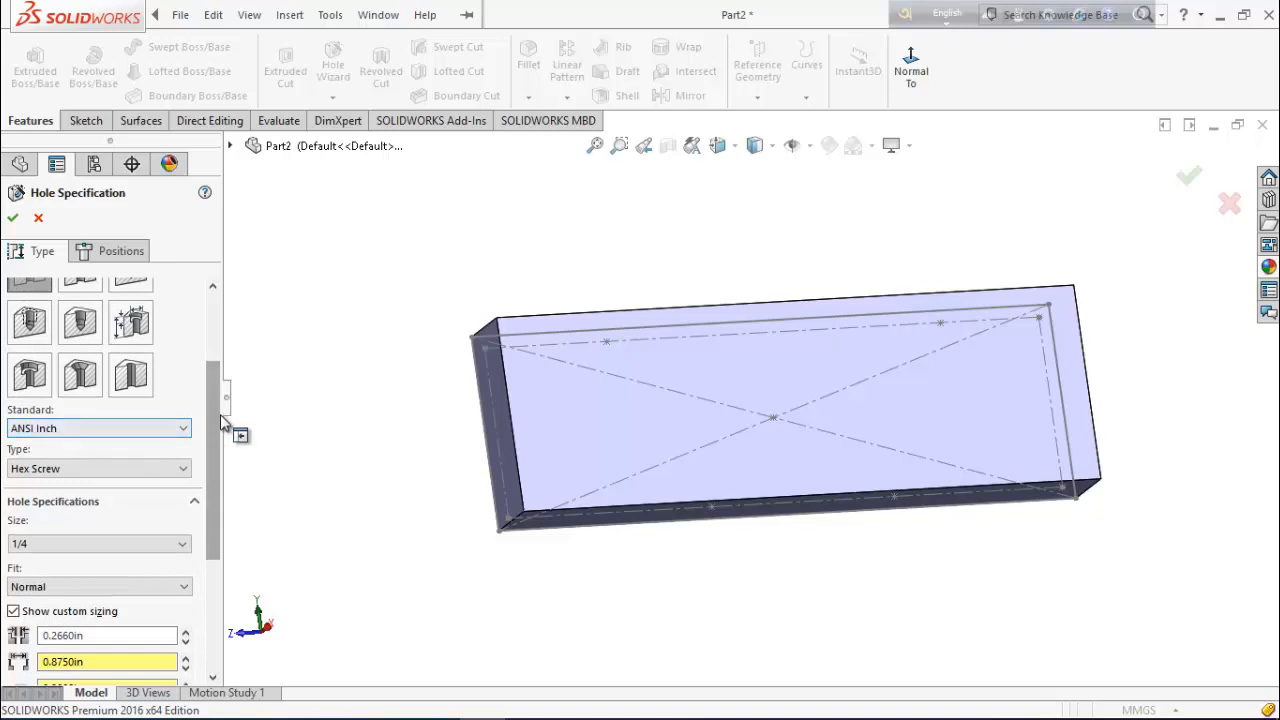
{"action": "scroll", "coordinate": [160, 436], "scroll_direction": "down", "scroll_amount": 1}
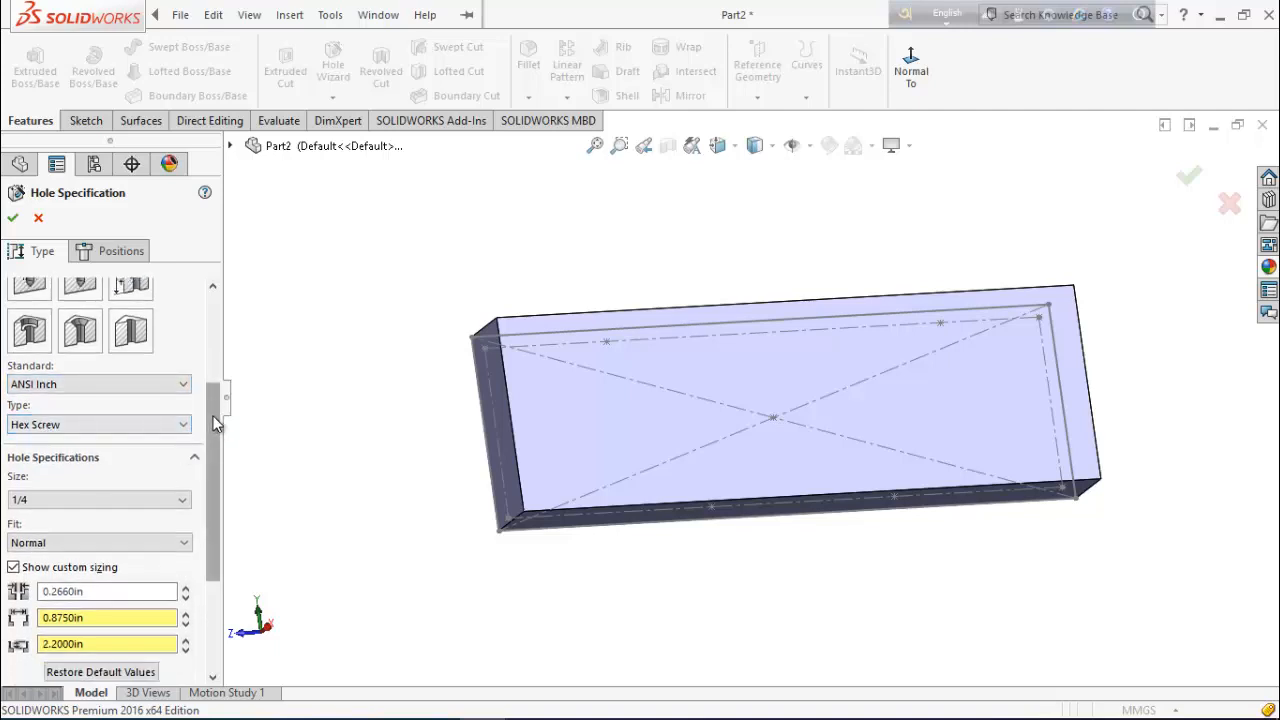
{"action": "left_click_drag", "start_coordinate": [217, 400], "coordinate": [220, 465]}
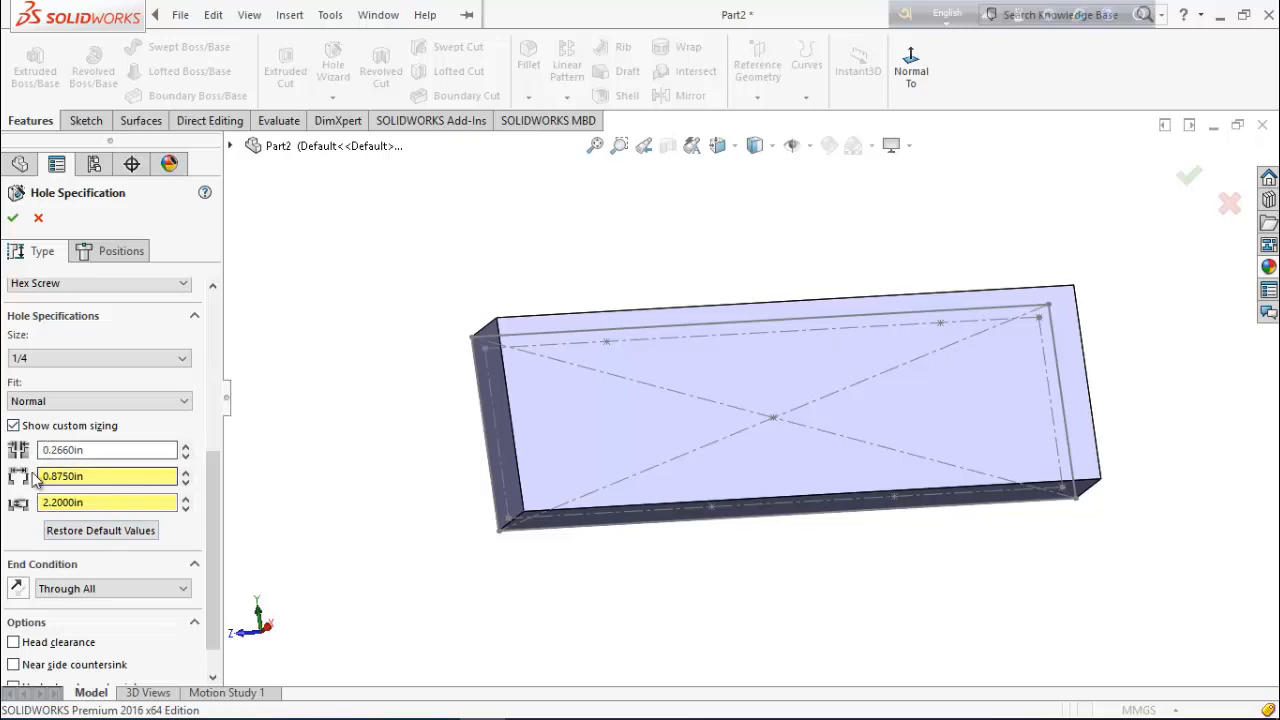
Step: Position holes on the block's large front face at the four sketch points along the inner rectangle's upper edge
{"action": "left_click", "coordinate": [121, 253]}
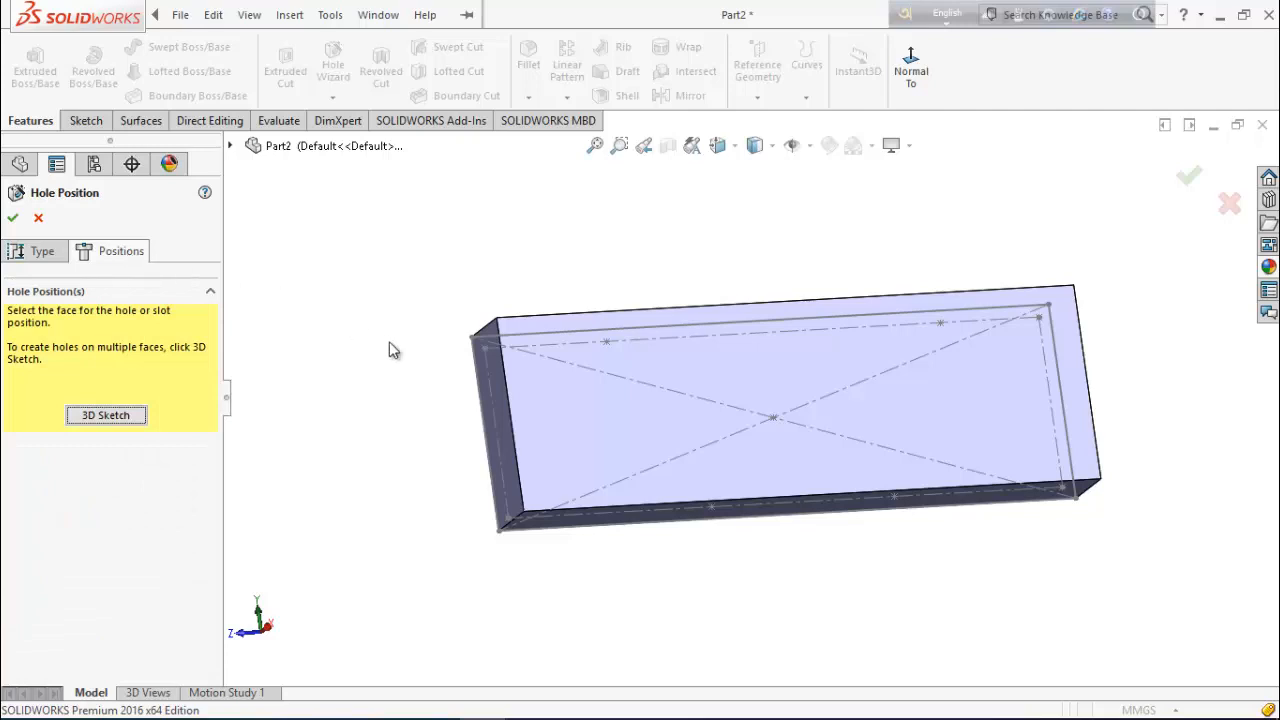
{"action": "left_click", "coordinate": [549, 401]}
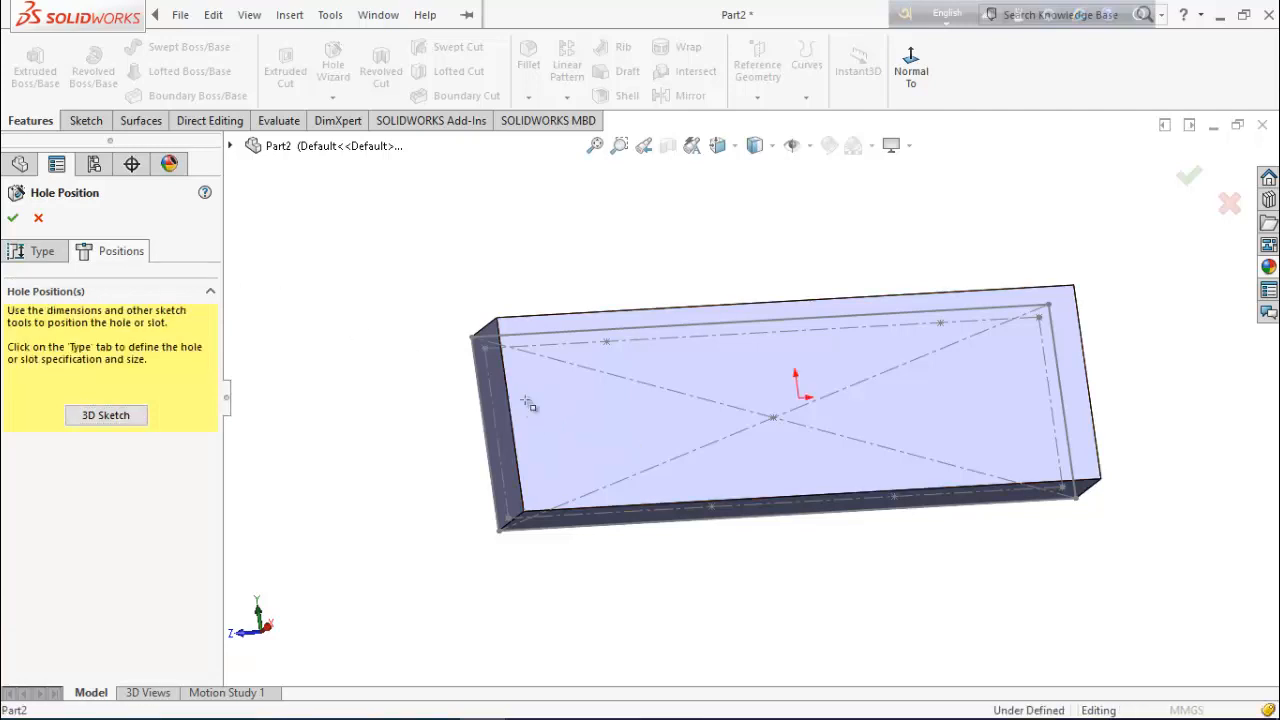
{"action": "scroll", "coordinate": [585, 380], "scroll_direction": "up", "scroll_amount": 2}
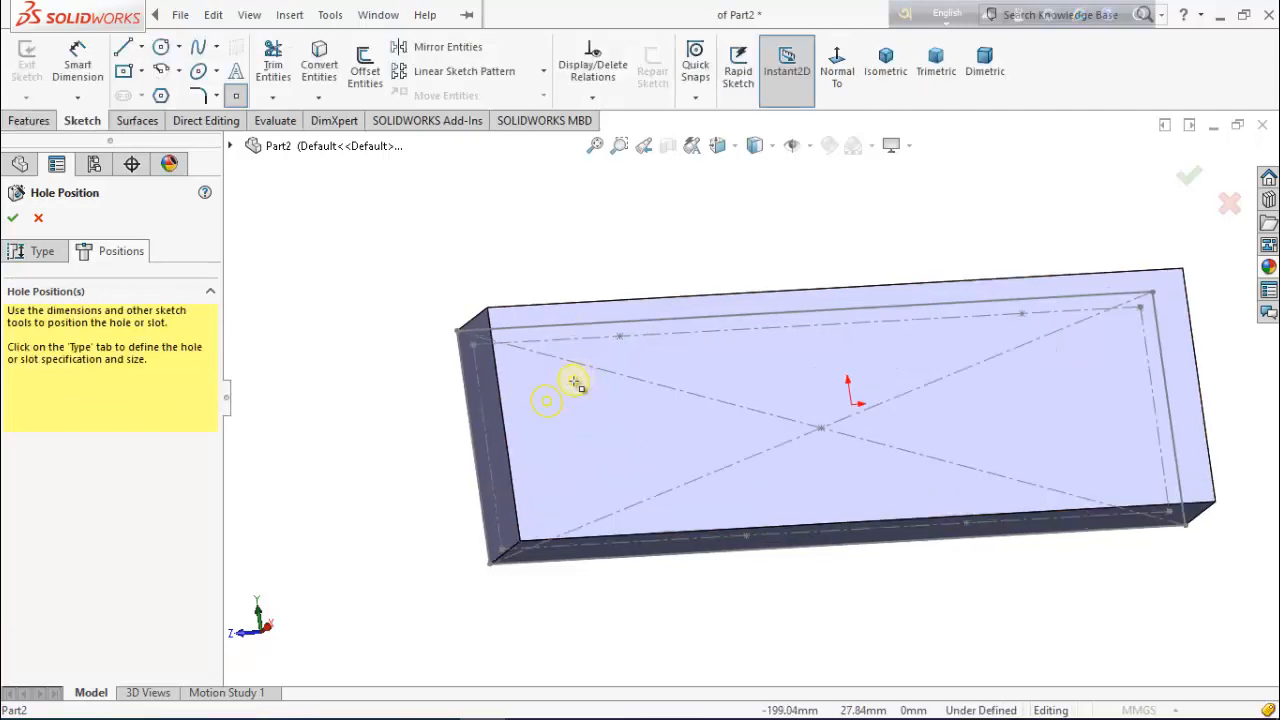
{"action": "left_click", "coordinate": [837, 68]}
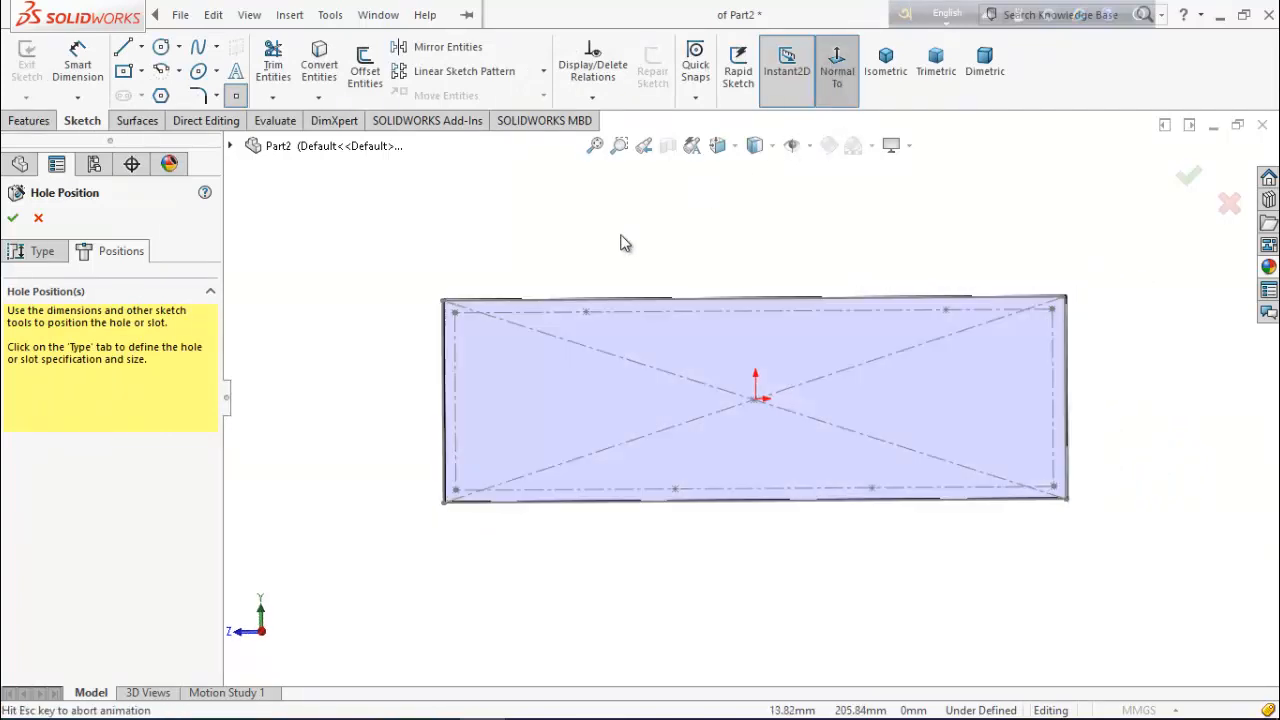
{"action": "left_click", "coordinate": [455, 311]}
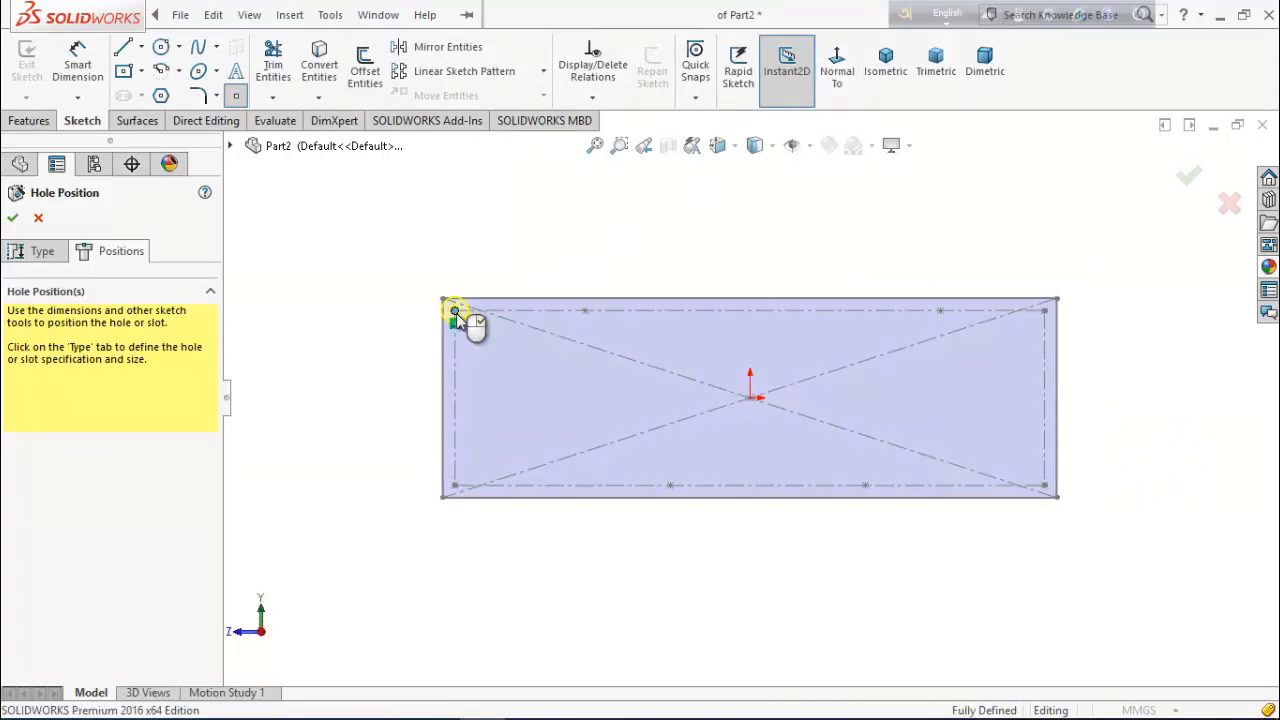
{"action": "left_click", "coordinate": [585, 311]}
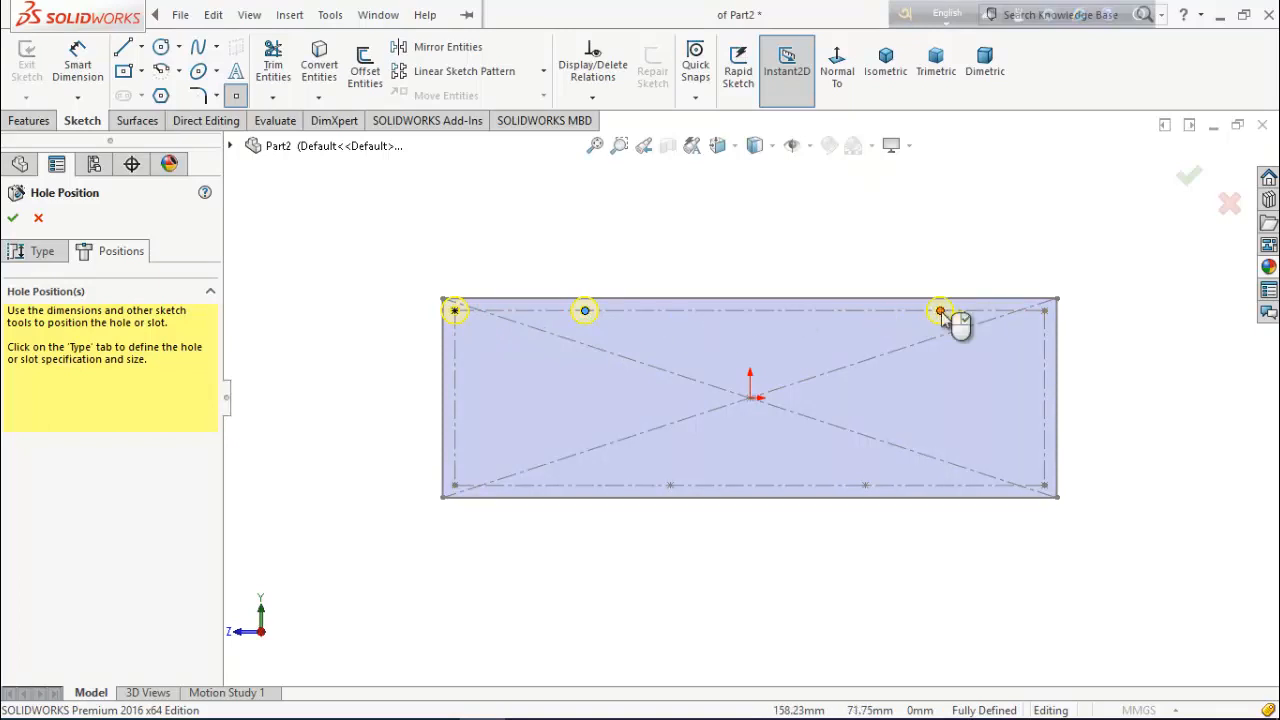
{"action": "left_click", "coordinate": [940, 311]}
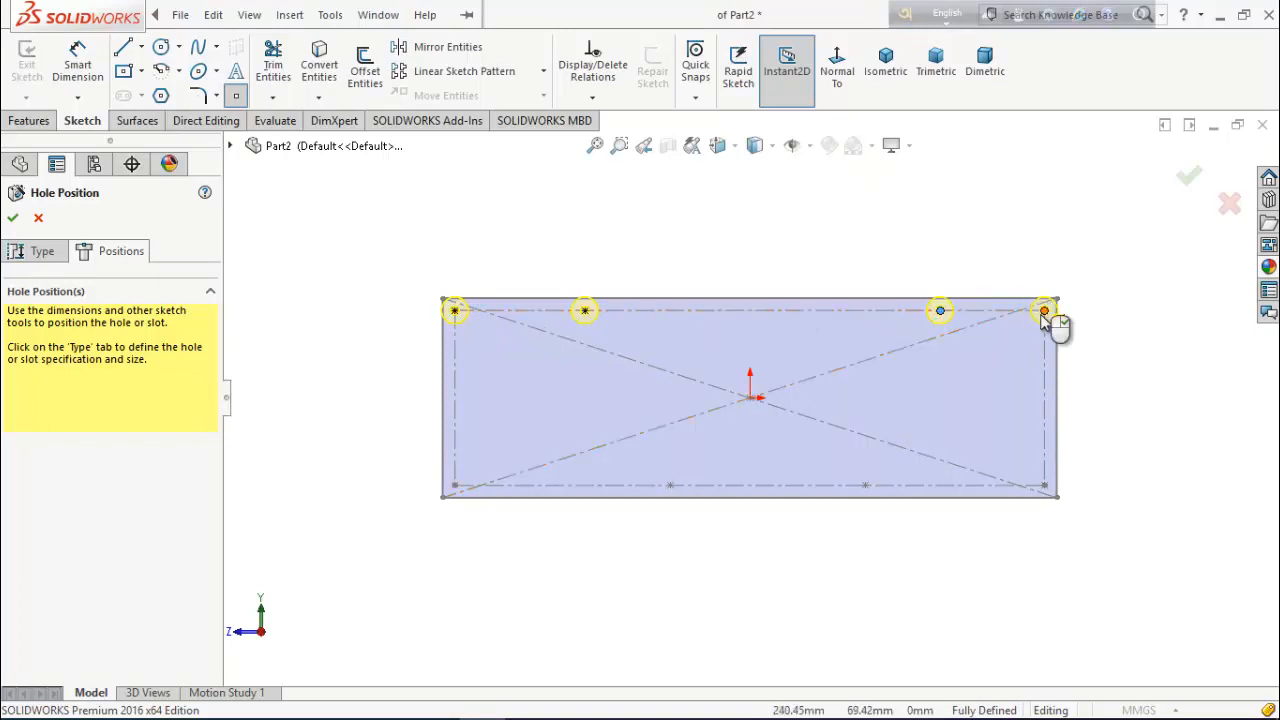
{"action": "left_click", "coordinate": [1044, 311]}
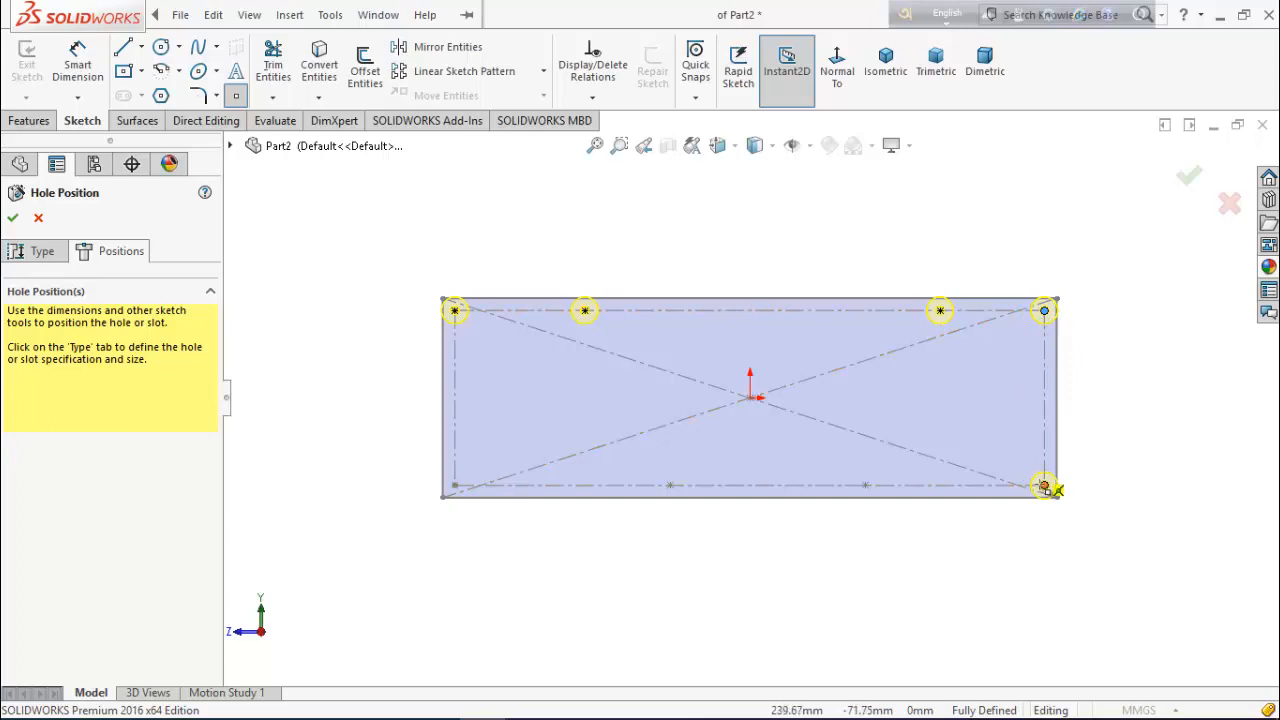
Step: Position holes at the four sketch points along the inner rectangle's lower edge and finish the counterbore feature
{"action": "left_click", "coordinate": [1044, 486]}
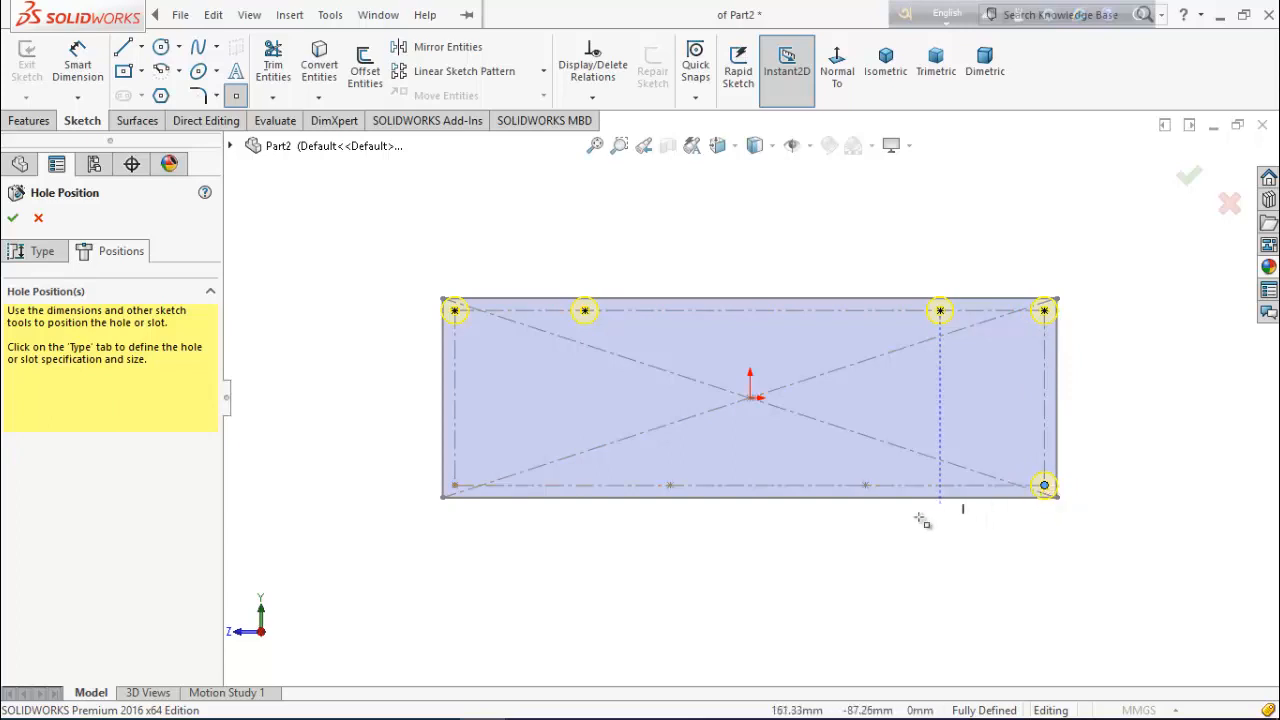
{"action": "left_click", "coordinate": [866, 487]}
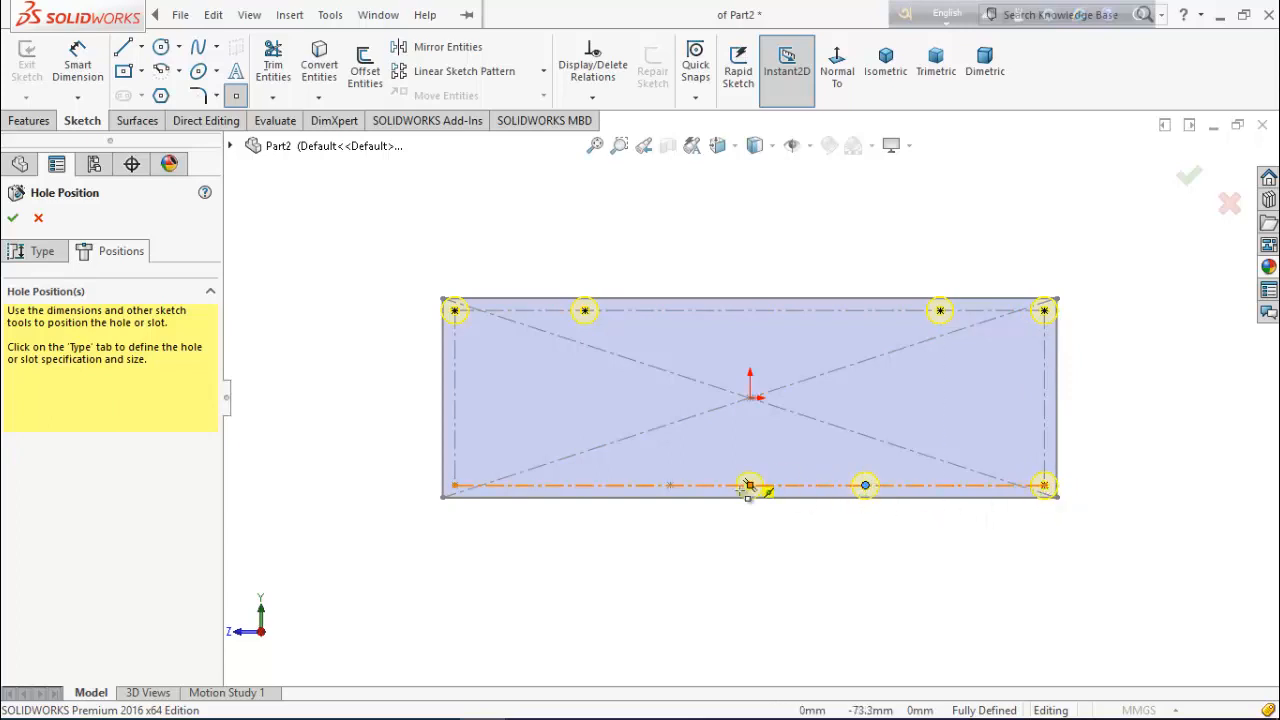
{"action": "left_click", "coordinate": [670, 486]}
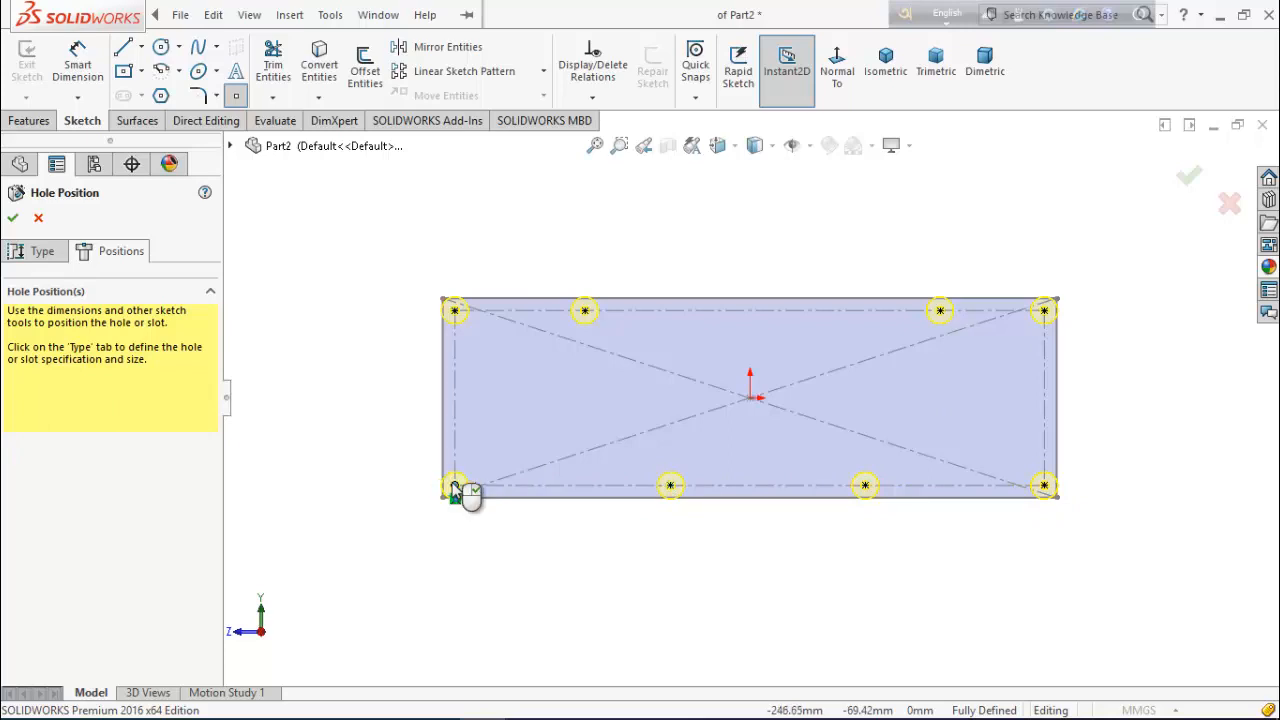
{"action": "left_click", "coordinate": [454, 486]}
{"action": "left_click", "coordinate": [12, 218]}
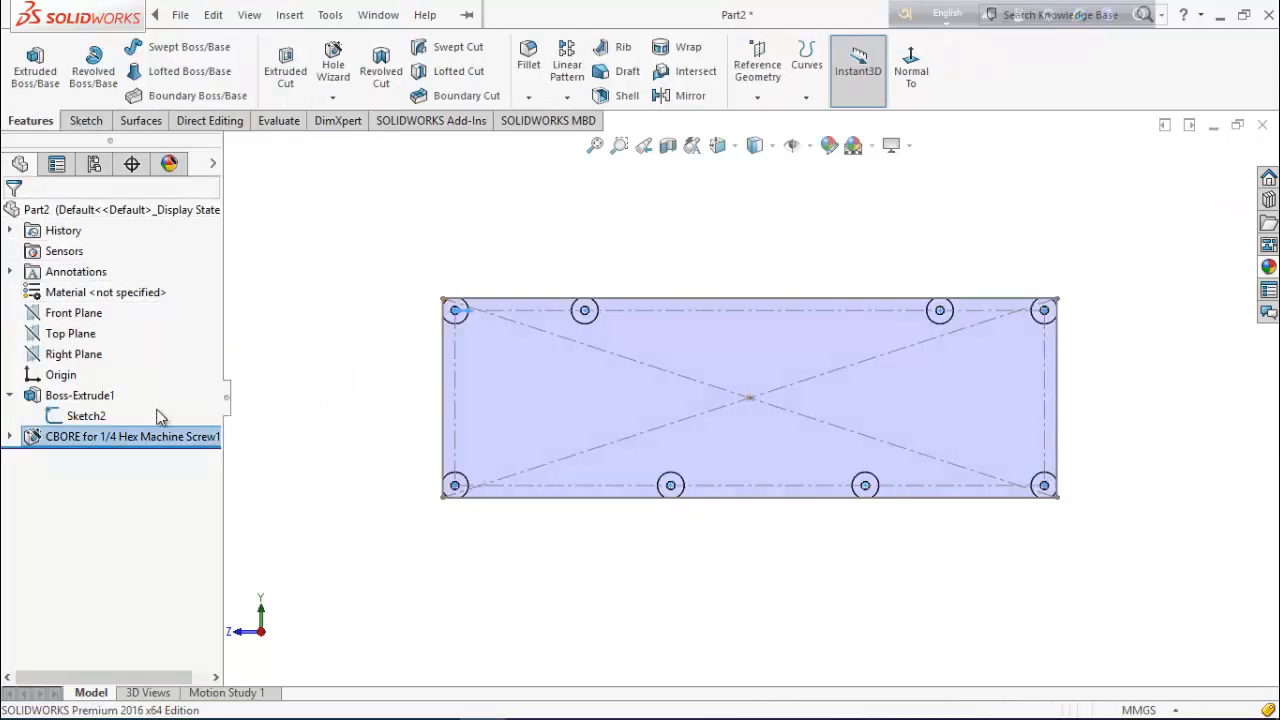
Step: Hide the extruded block's layout sketch
{"action": "left_click", "coordinate": [95, 417]}
{"action": "right_click", "coordinate": [95, 417]}
{"action": "left_click", "coordinate": [110, 390]}
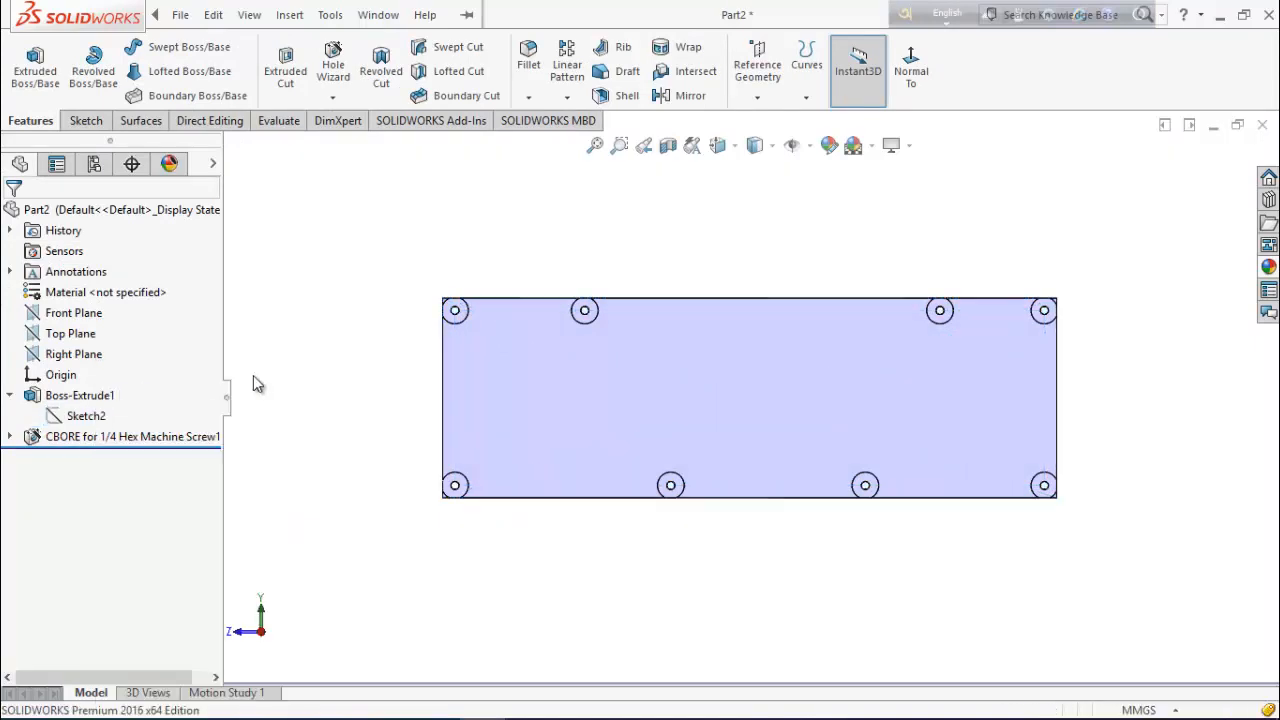
Step: Open a new sketch on the block's large front face with the counterbored holes
{"action": "middle_click_drag", "start_coordinate": [289, 349], "coordinate": [320, 337]}
{"action": "middle_click_drag", "start_coordinate": [357, 396], "coordinate": [400, 397]}
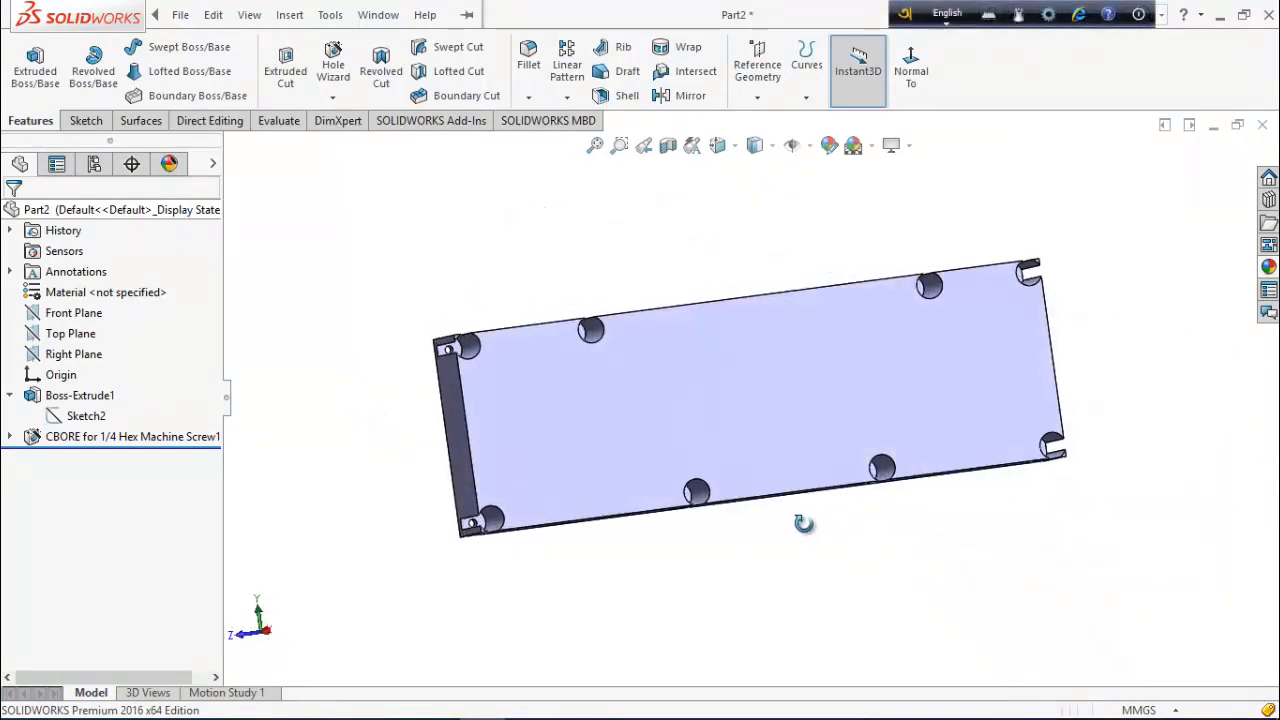
{"action": "middle_click_drag", "start_coordinate": [806, 523], "coordinate": [777, 524]}
{"action": "right_click", "coordinate": [744, 384]}
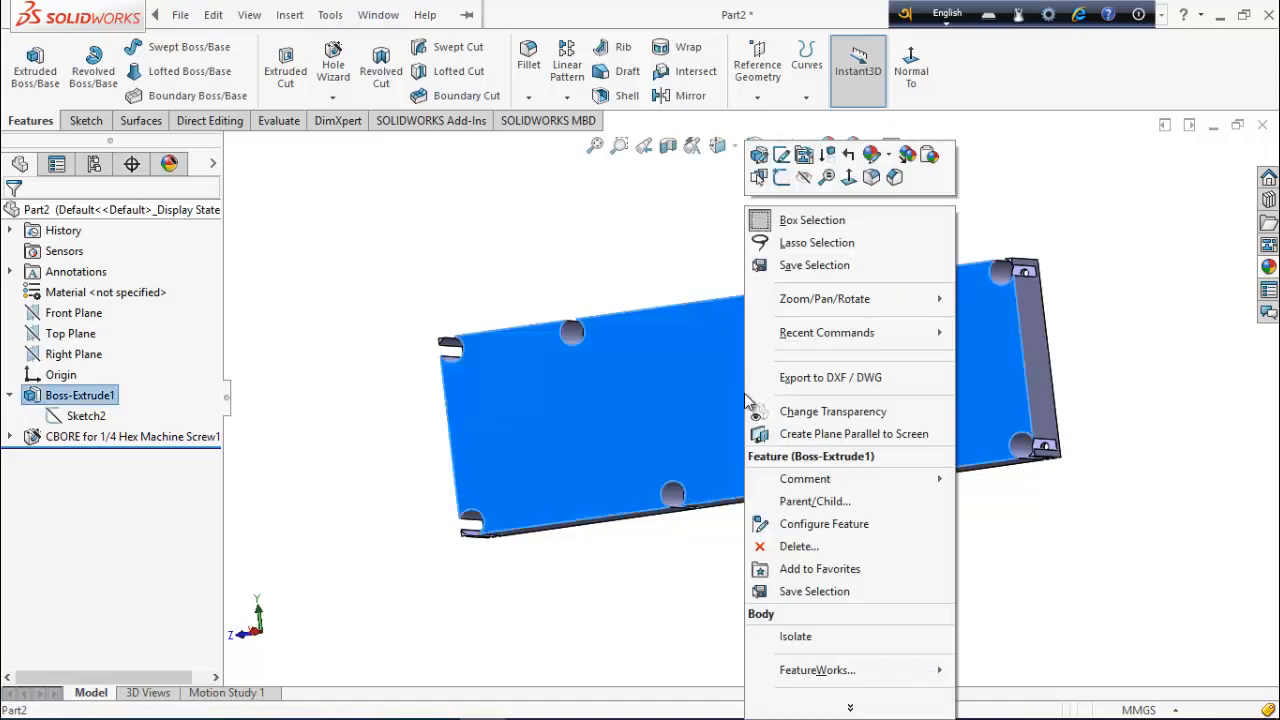
{"action": "left_click", "coordinate": [781, 176]}
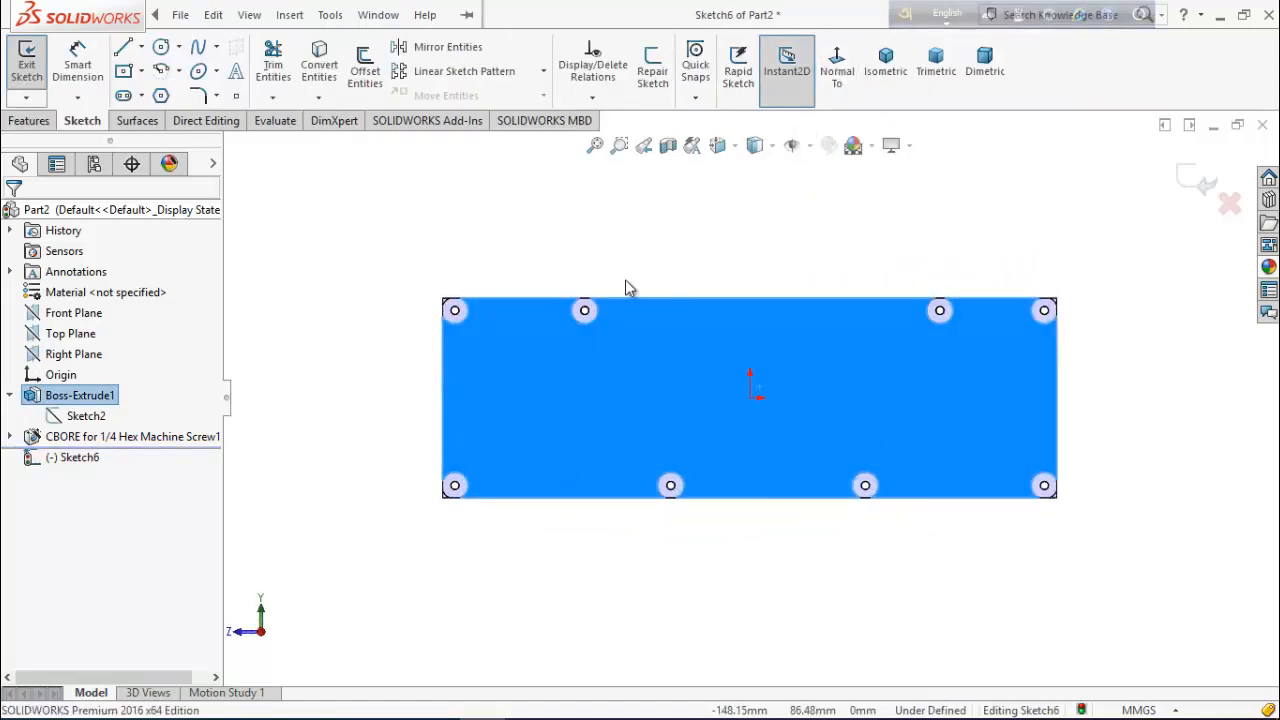
Step: Sketch a vertical straight slot about 57 mm wide and 61 mm between centres, its lower centre on the block's lower edge near the left end
{"action": "left_click", "coordinate": [124, 96]}
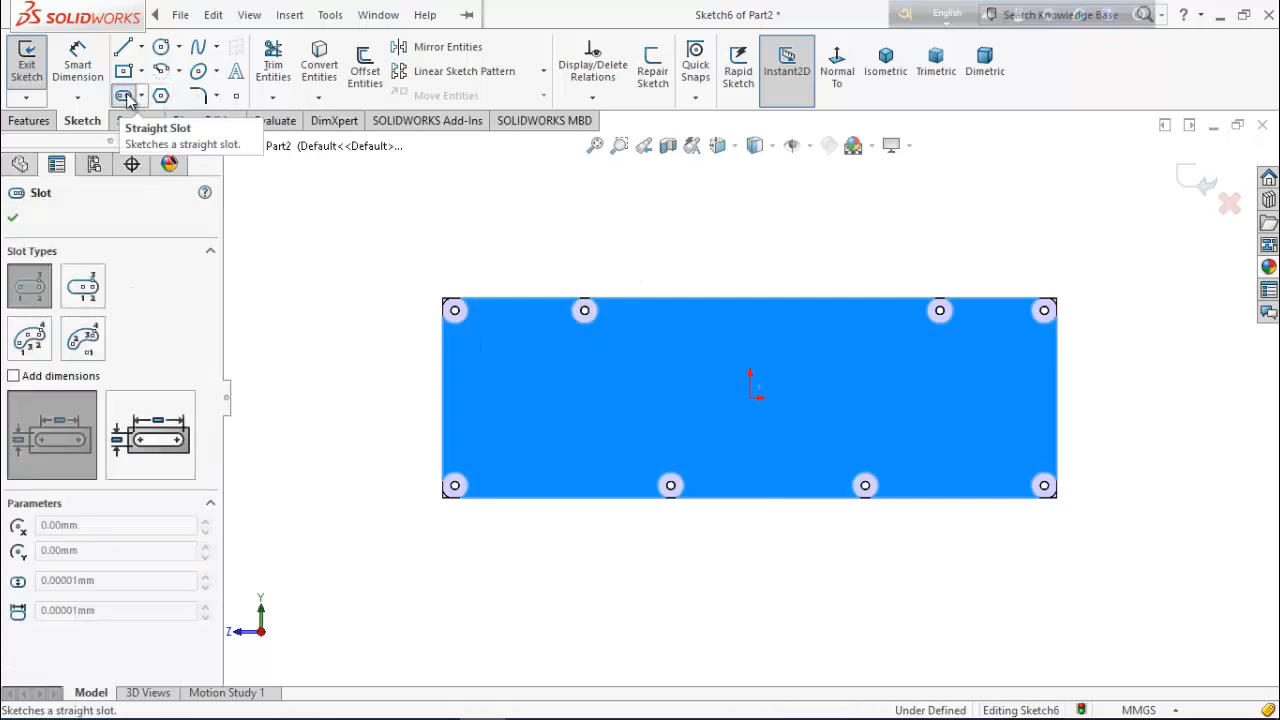
{"action": "left_click", "coordinate": [537, 497]}
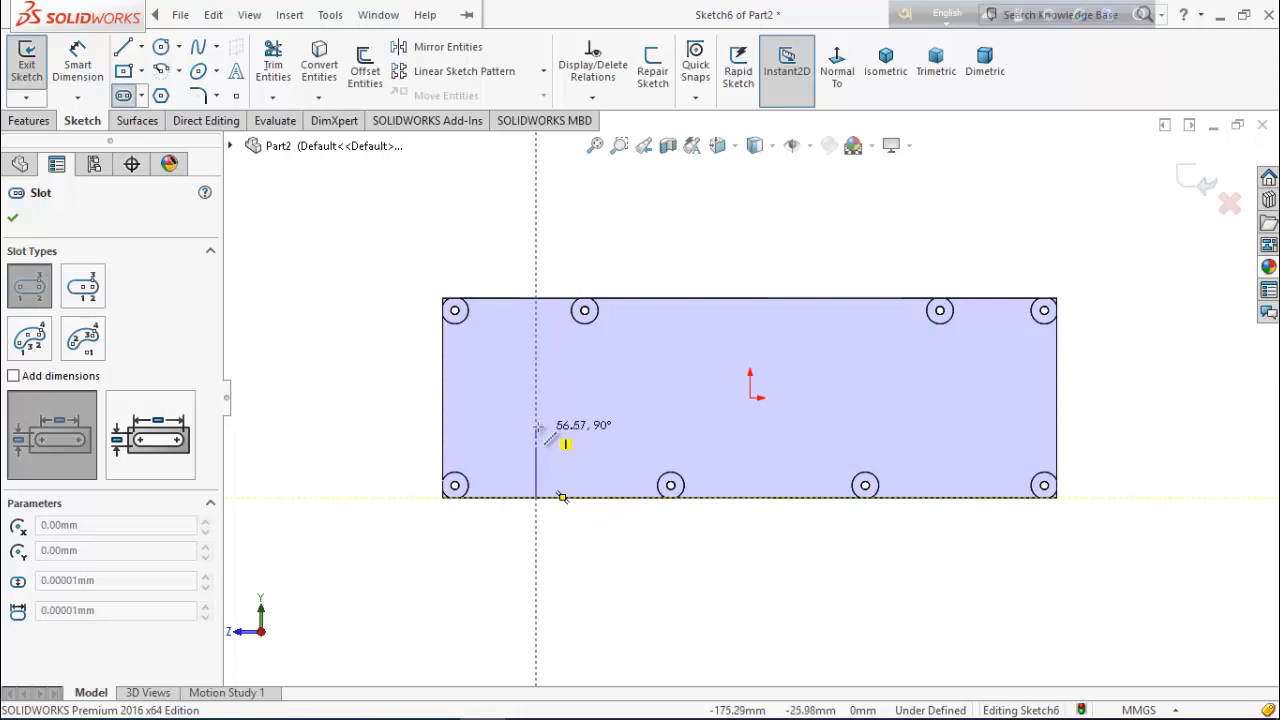
{"action": "left_click", "coordinate": [537, 425]}
{"action": "left_click", "coordinate": [575, 436]}
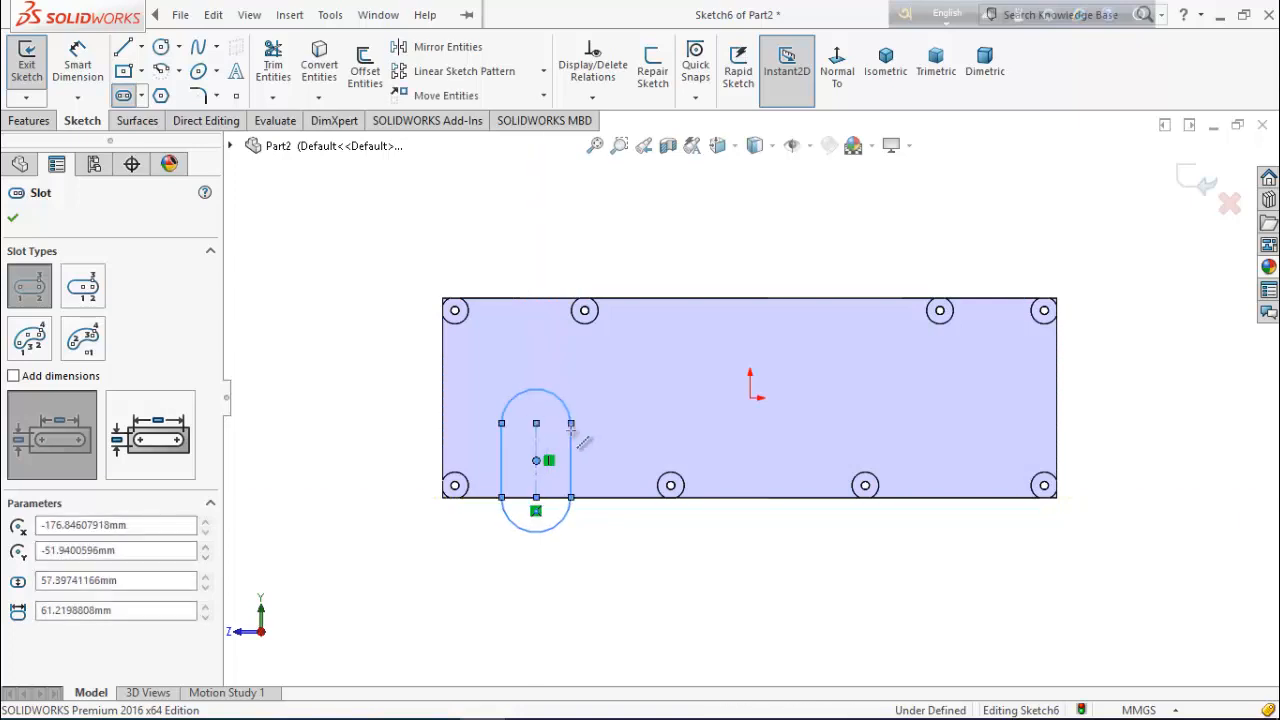
{"action": "left_click", "coordinate": [13, 217]}
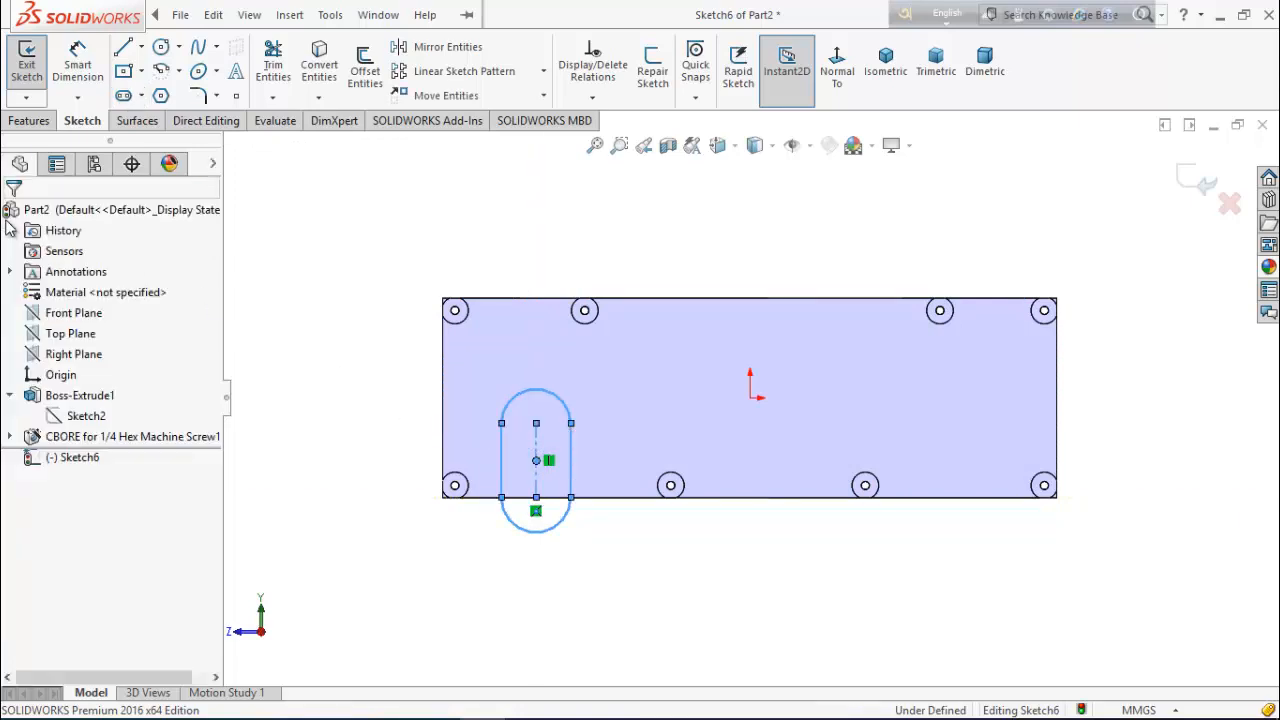
Step: Dimension the slot's lower centre point 120.65 mm horizontally from the block's lower-left corner
{"action": "left_click", "coordinate": [77, 62]}
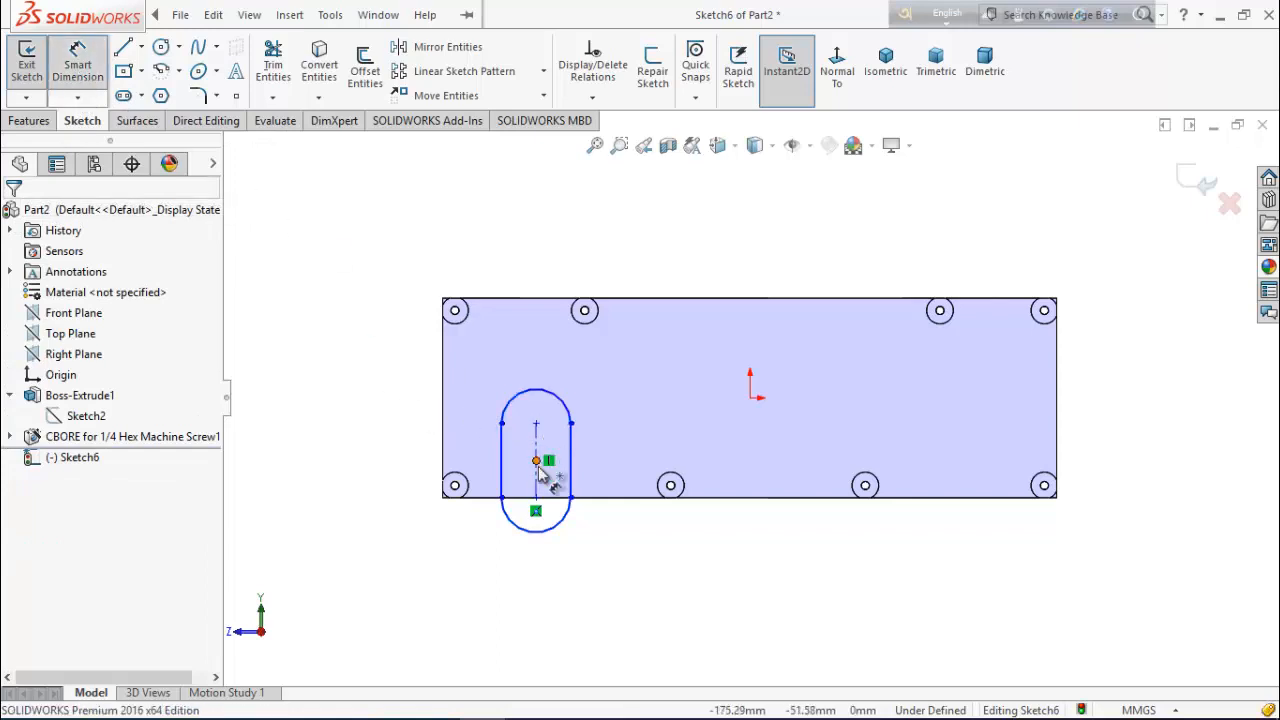
{"action": "left_click", "coordinate": [536, 505]}
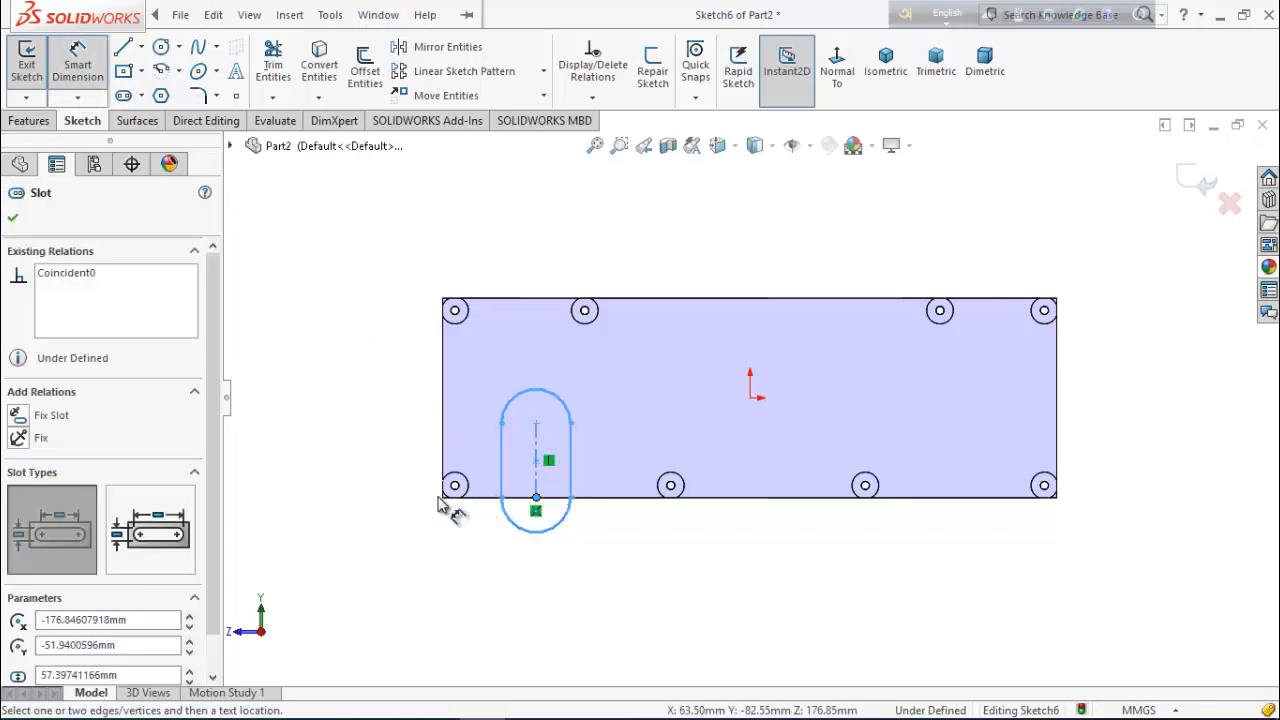
{"action": "left_click", "coordinate": [443, 499]}
{"action": "left_click", "coordinate": [502, 560]}
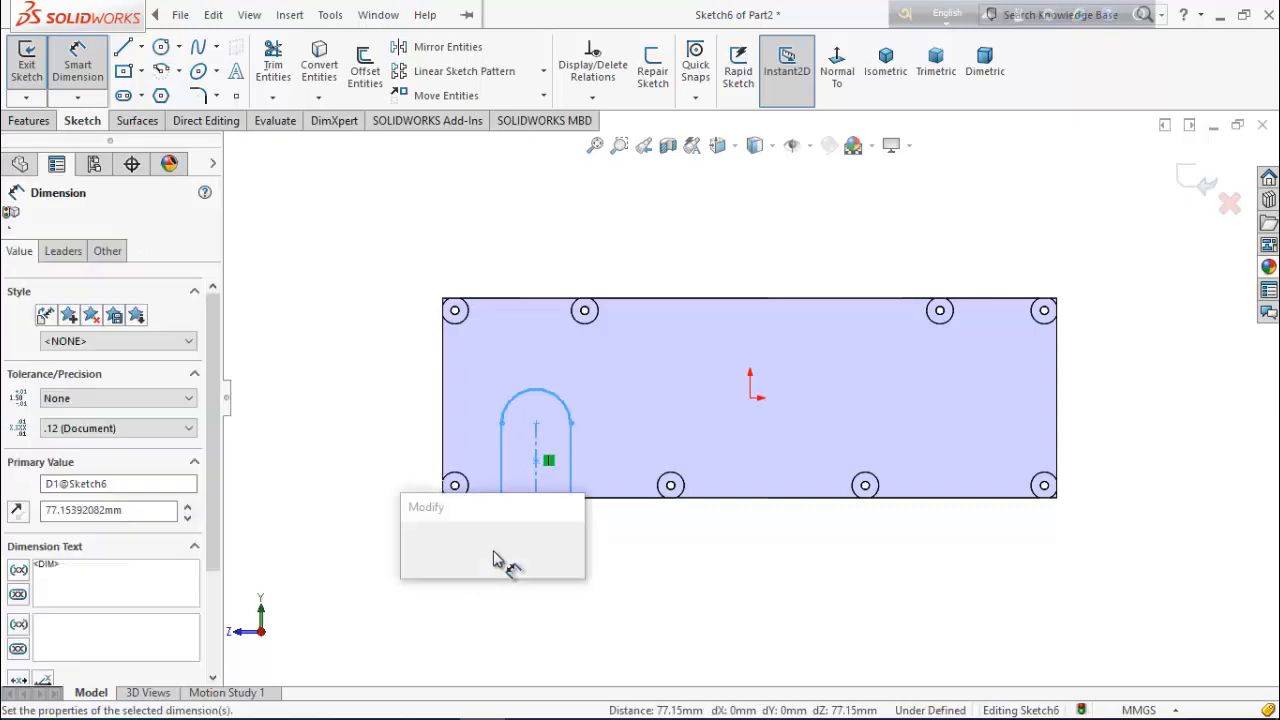
{"action": "type", "text": "12"}
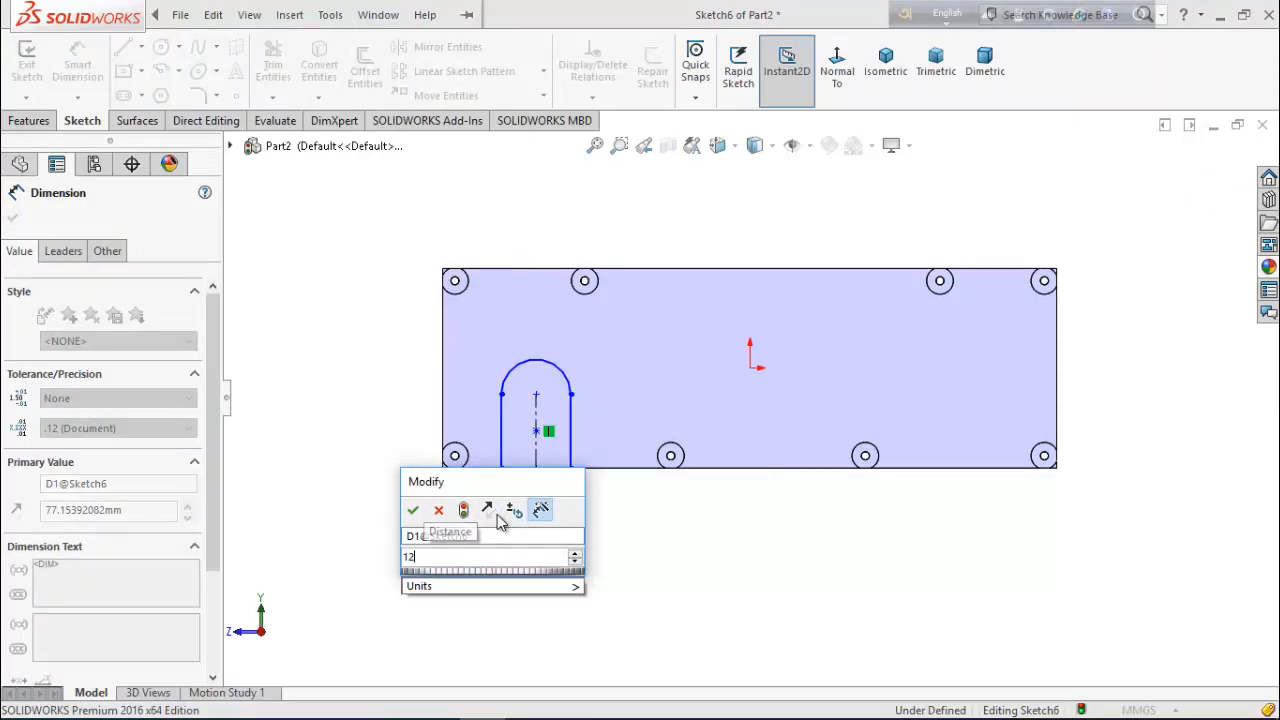
{"action": "type", "text": "0.65"}
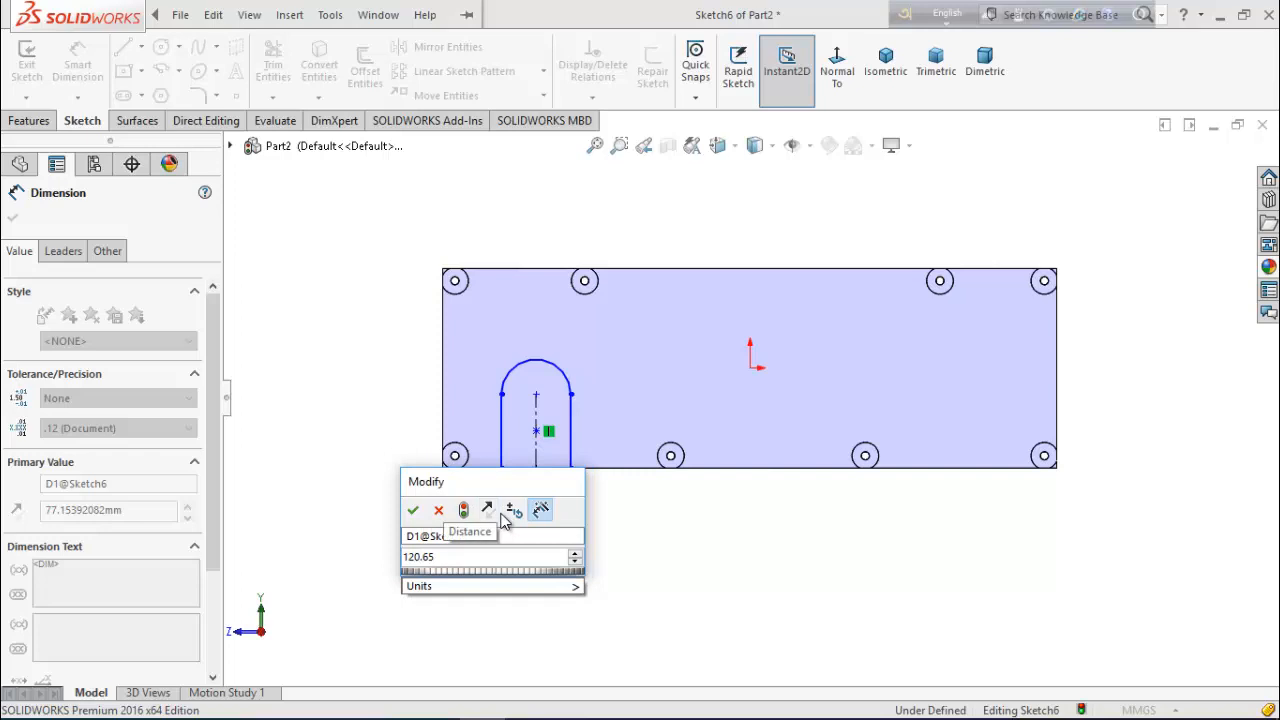
{"action": "key", "text": "Return"}
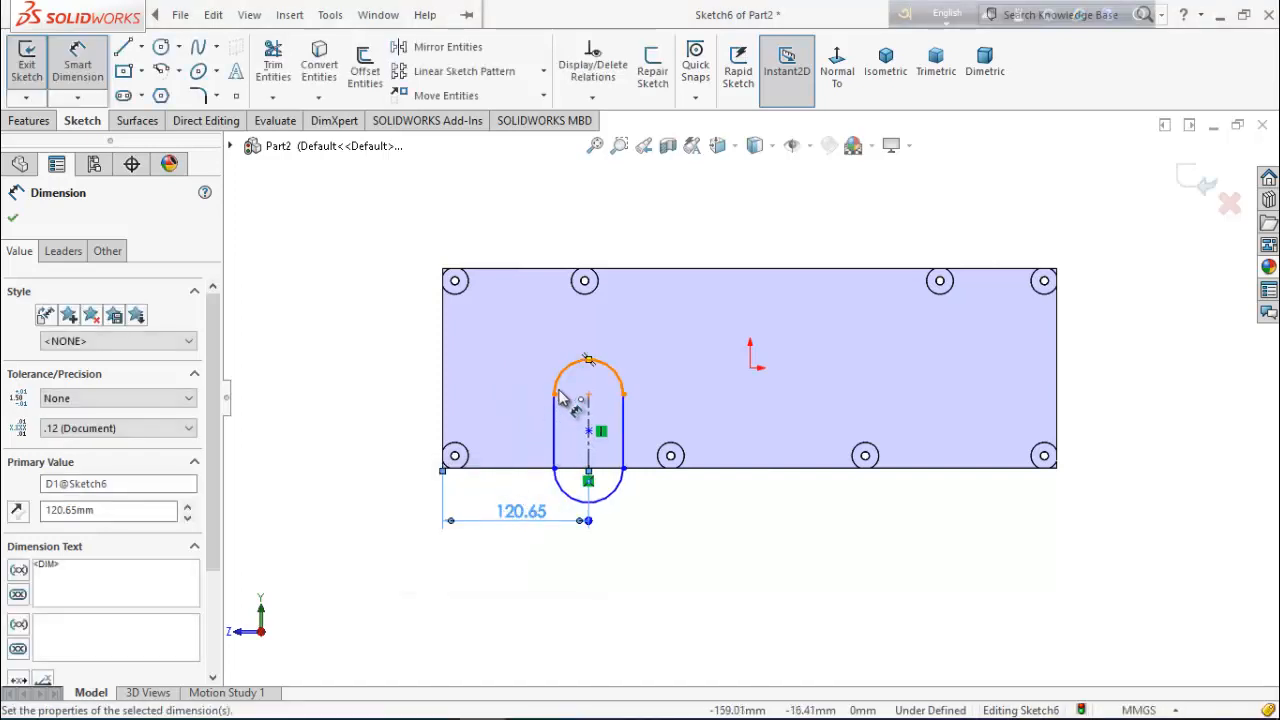
Step: Dimension the slot's straight side to a length of 22.65 mm
{"action": "left_click", "coordinate": [554, 428]}
{"action": "left_click", "coordinate": [385, 432]}
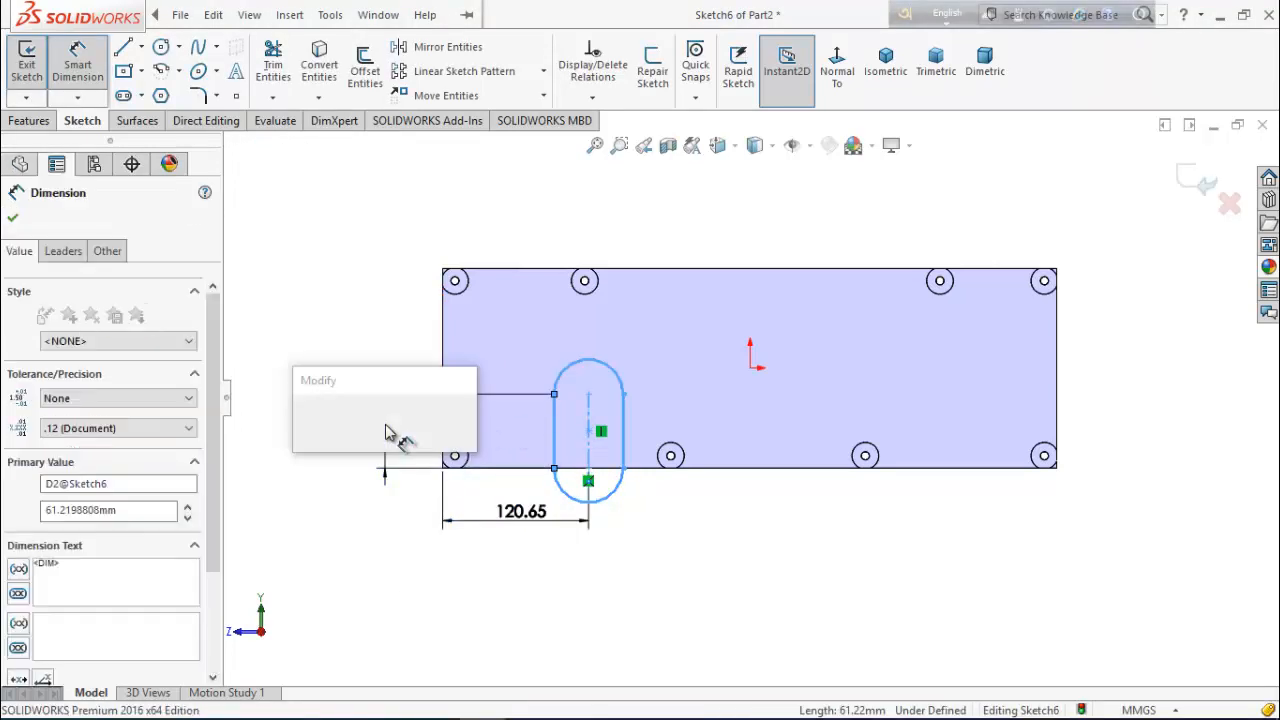
{"action": "type", "text": "22.65"}
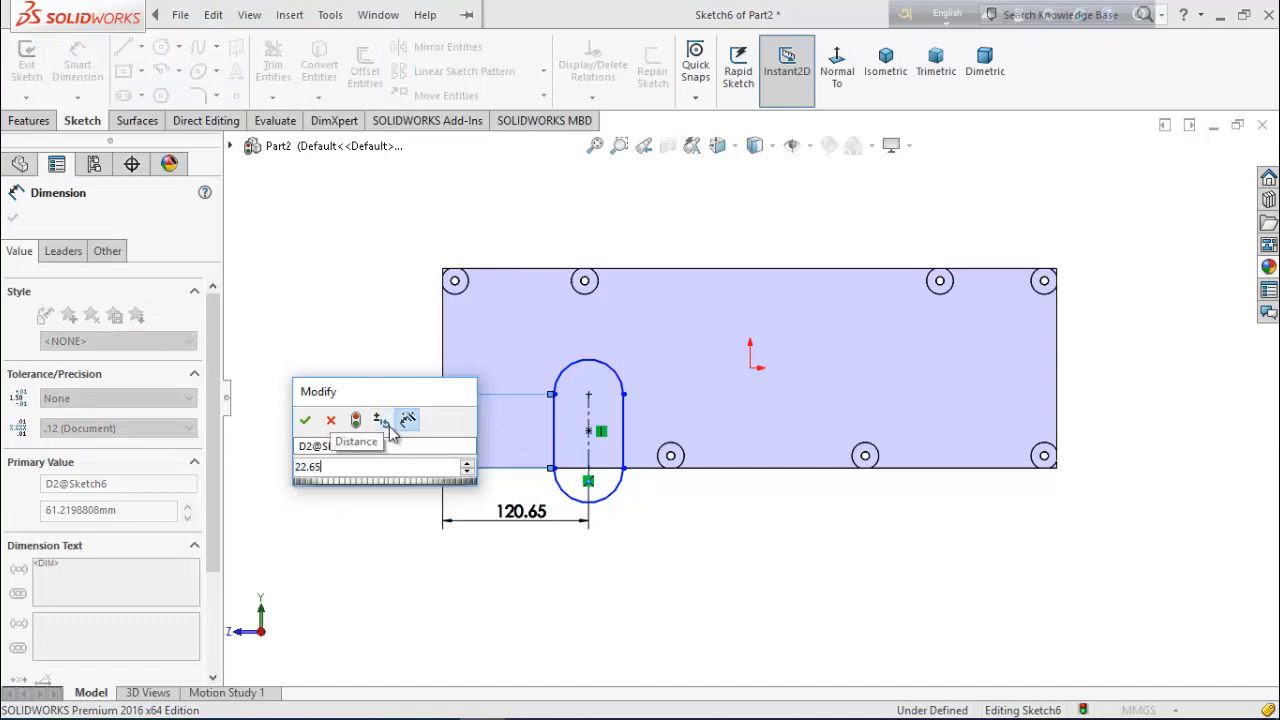
{"action": "key", "text": "Return"}
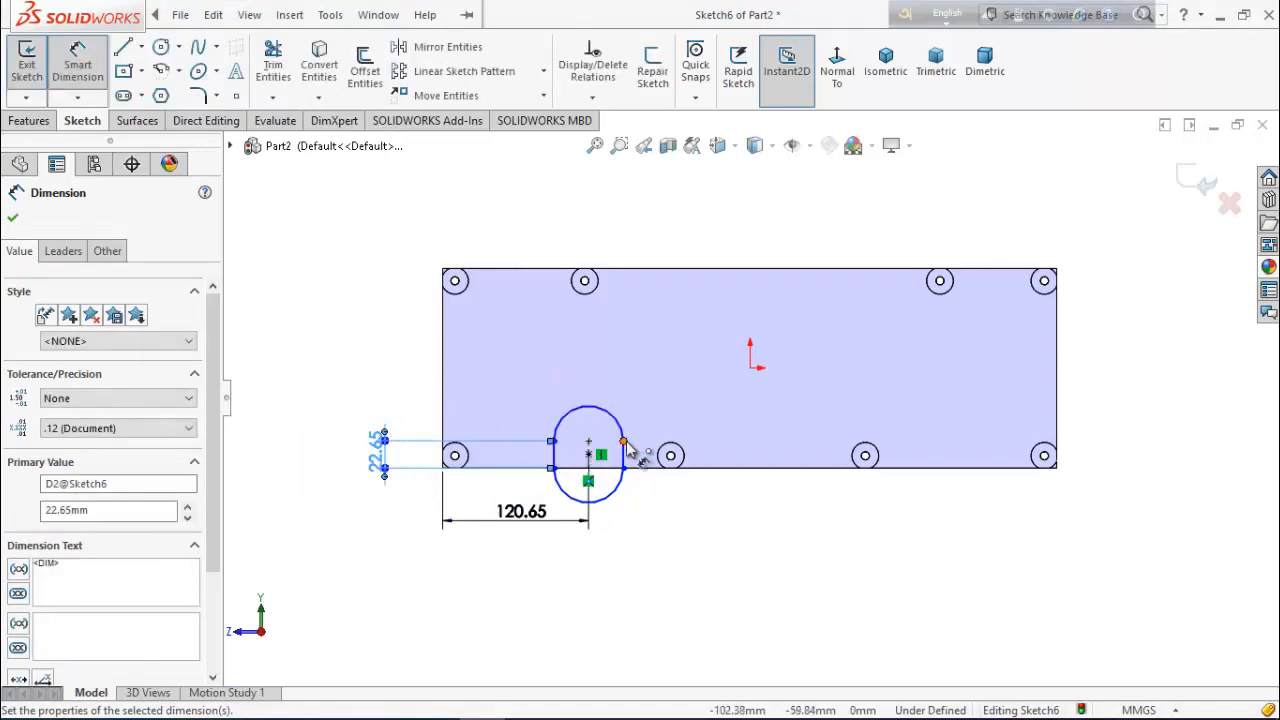
Step: Dimension the slot's overall width between its two straight sides to 40.64 mm
{"action": "left_click", "coordinate": [558, 442]}
{"action": "left_click", "coordinate": [623, 448]}
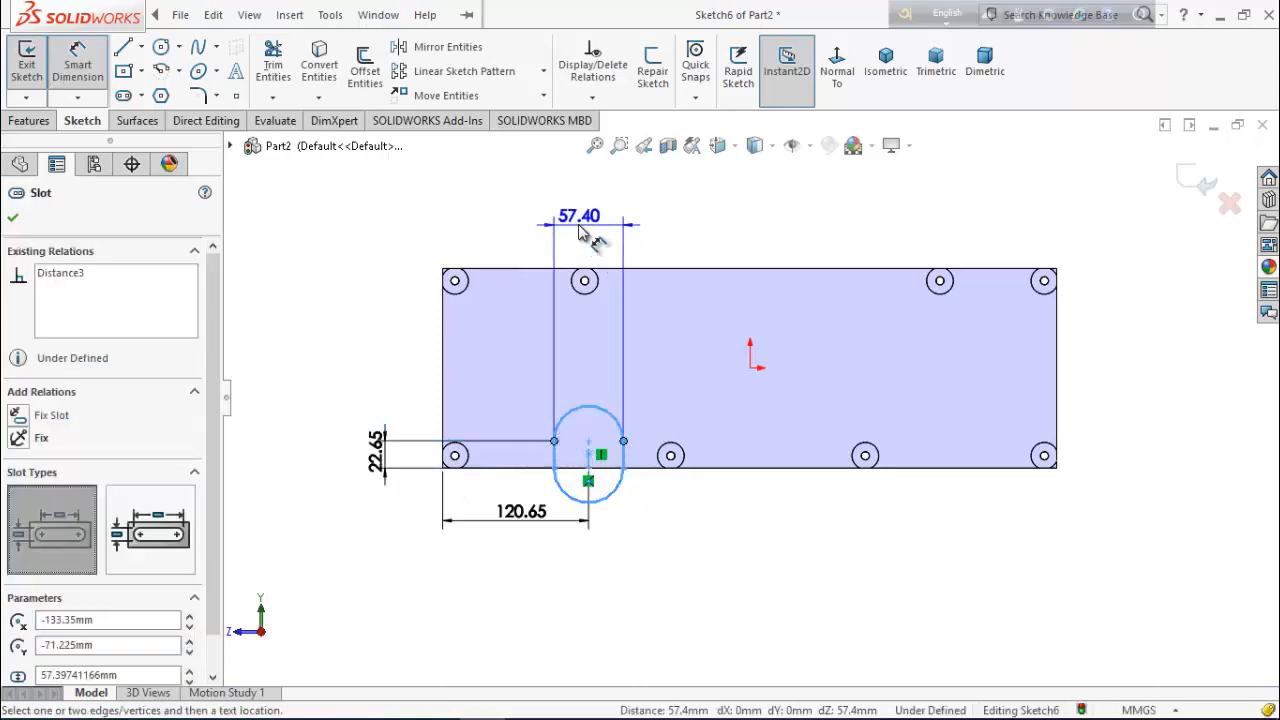
{"action": "left_click", "coordinate": [580, 215]}
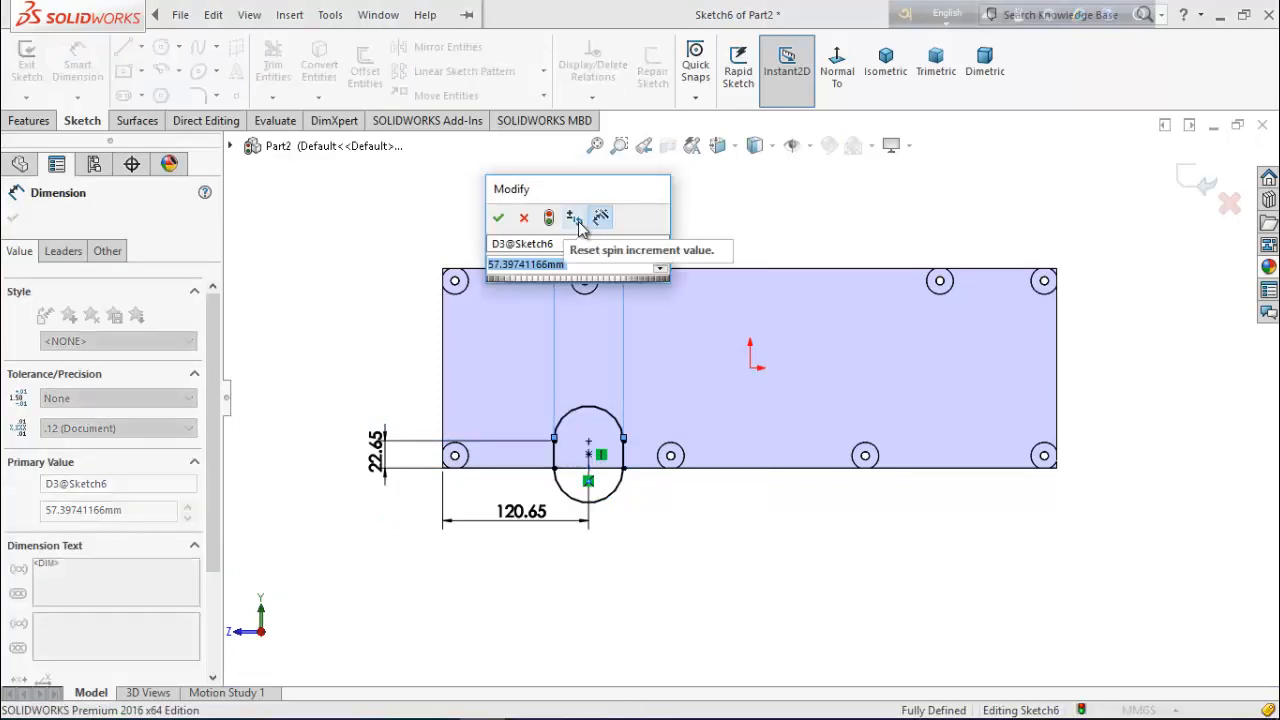
{"action": "type", "text": "40"}
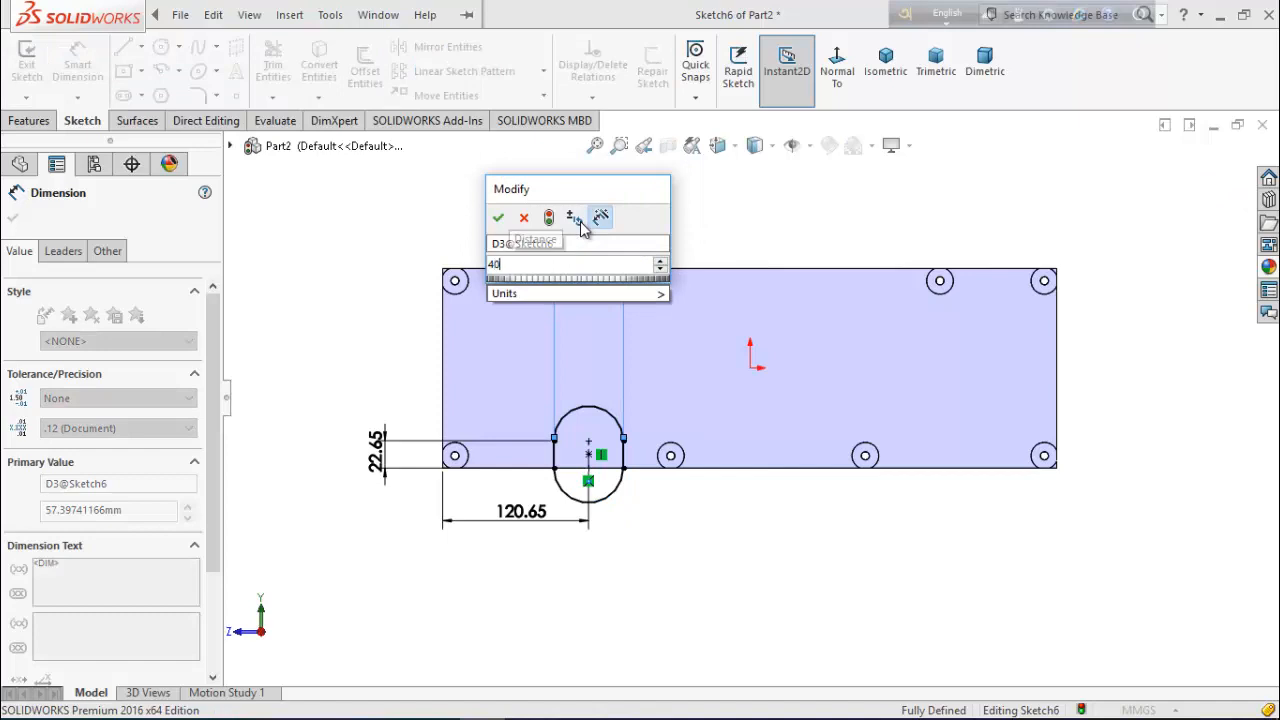
{"action": "type", "text": ".64"}
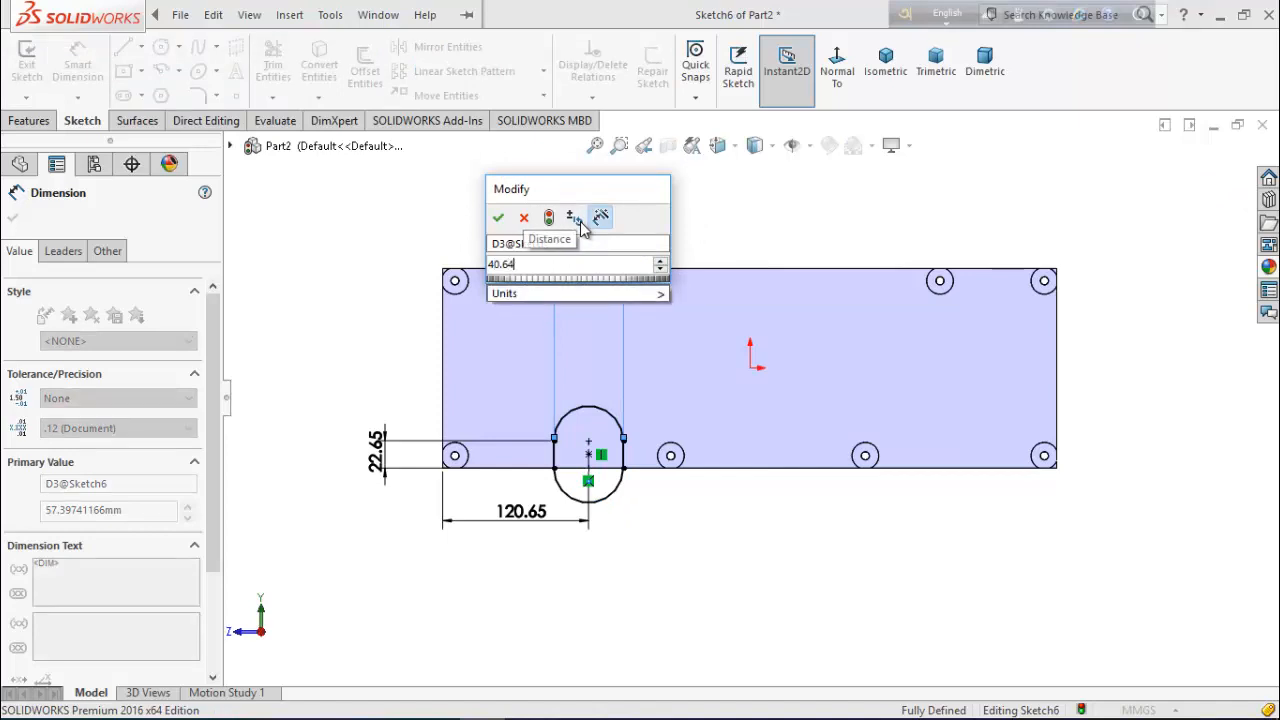
{"action": "key", "text": "Return"}
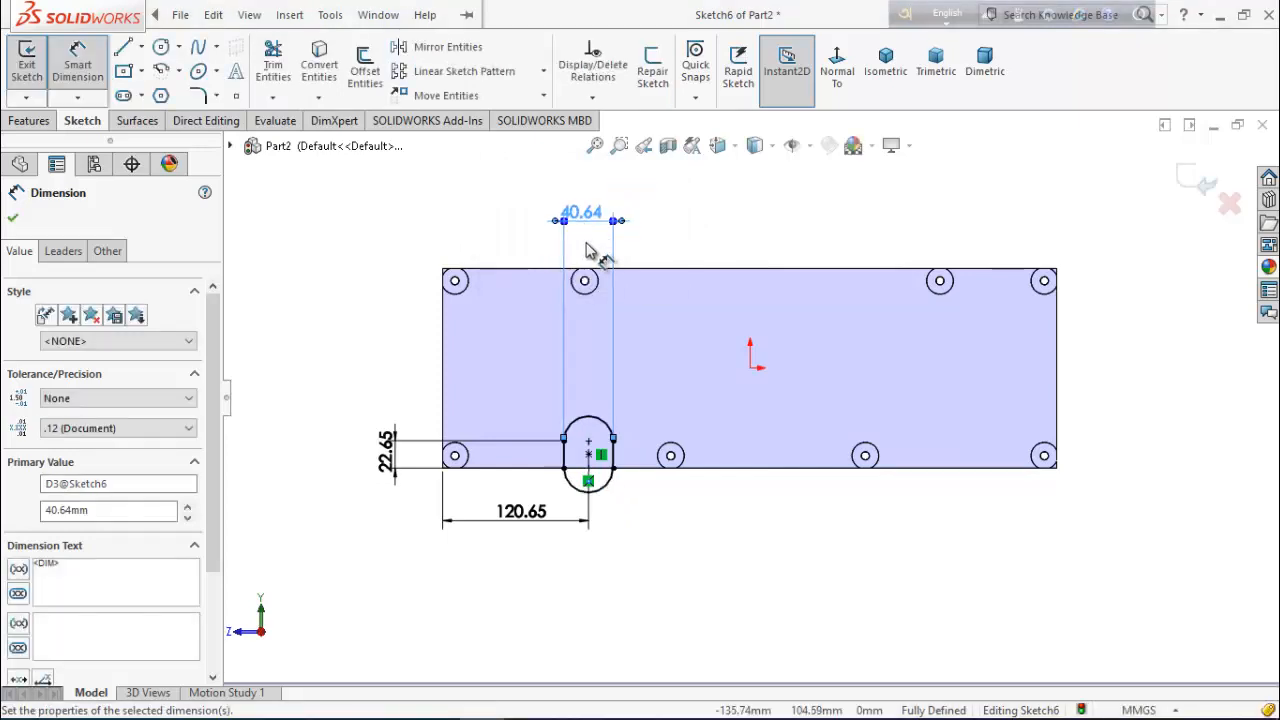
{"action": "left_click", "coordinate": [15, 221]}
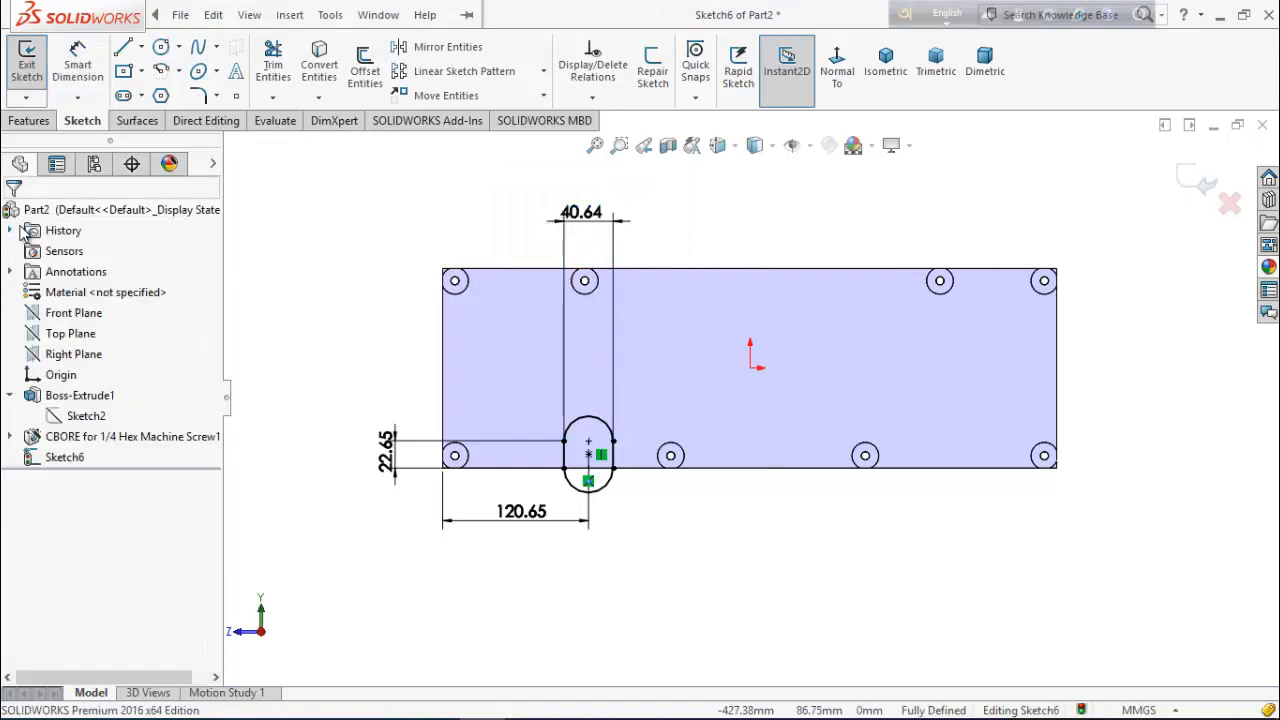
Step: Pattern the slot linearly along the X-axis with 3 instances spaced 145.05 mm apart
{"action": "left_click", "coordinate": [470, 72]}
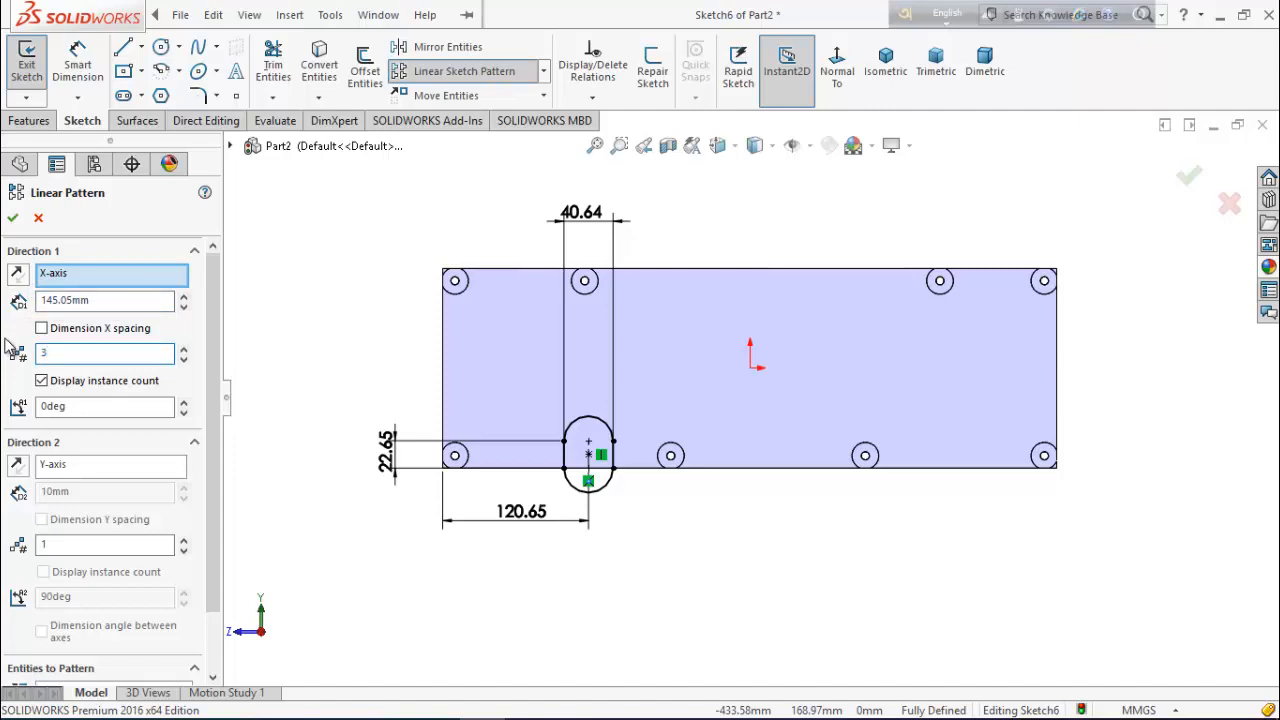
{"action": "scroll", "coordinate": [212, 405], "scroll_direction": "down", "scroll_amount": 2}
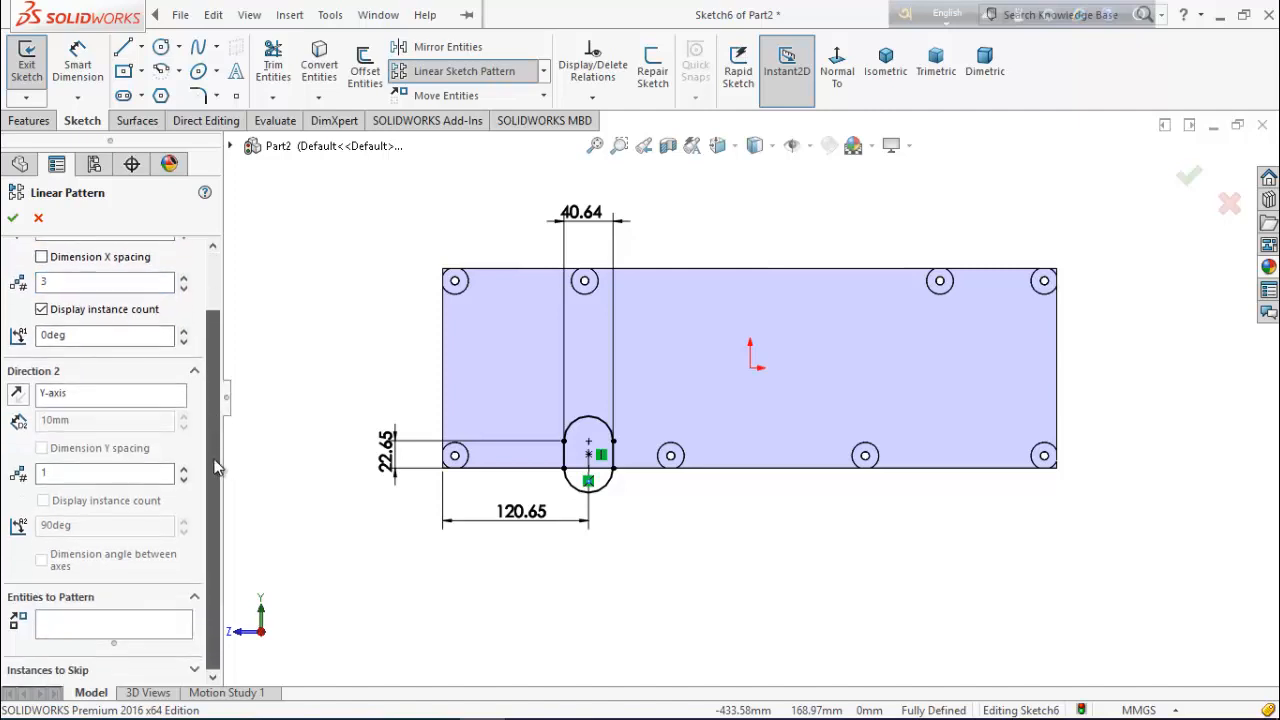
{"action": "left_click", "coordinate": [88, 630]}
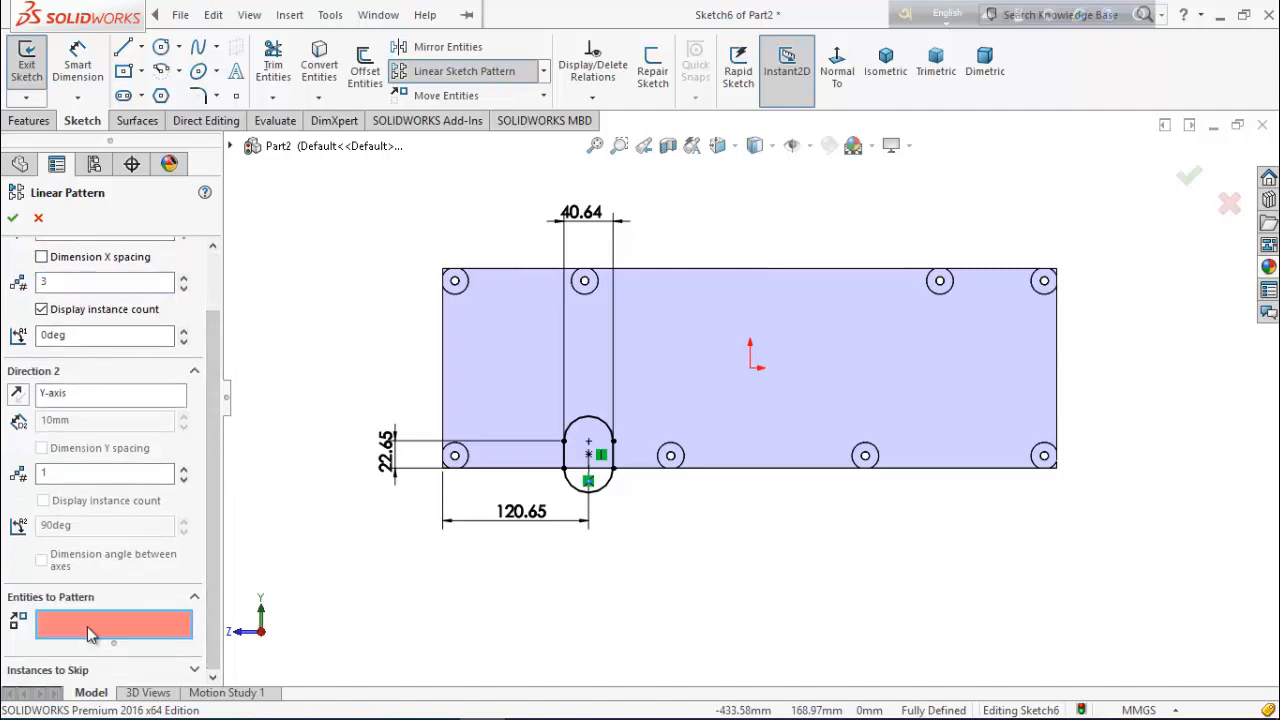
{"action": "left_click", "coordinate": [572, 483]}
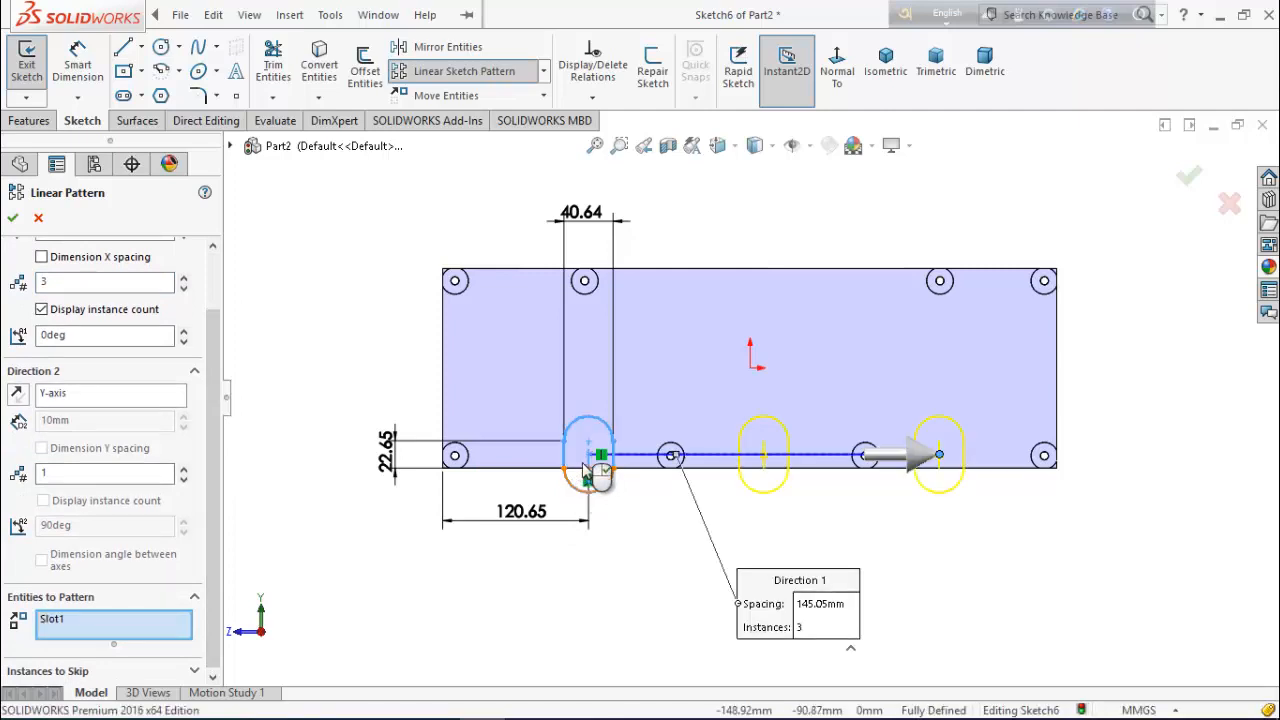
{"action": "left_click", "coordinate": [12, 219]}
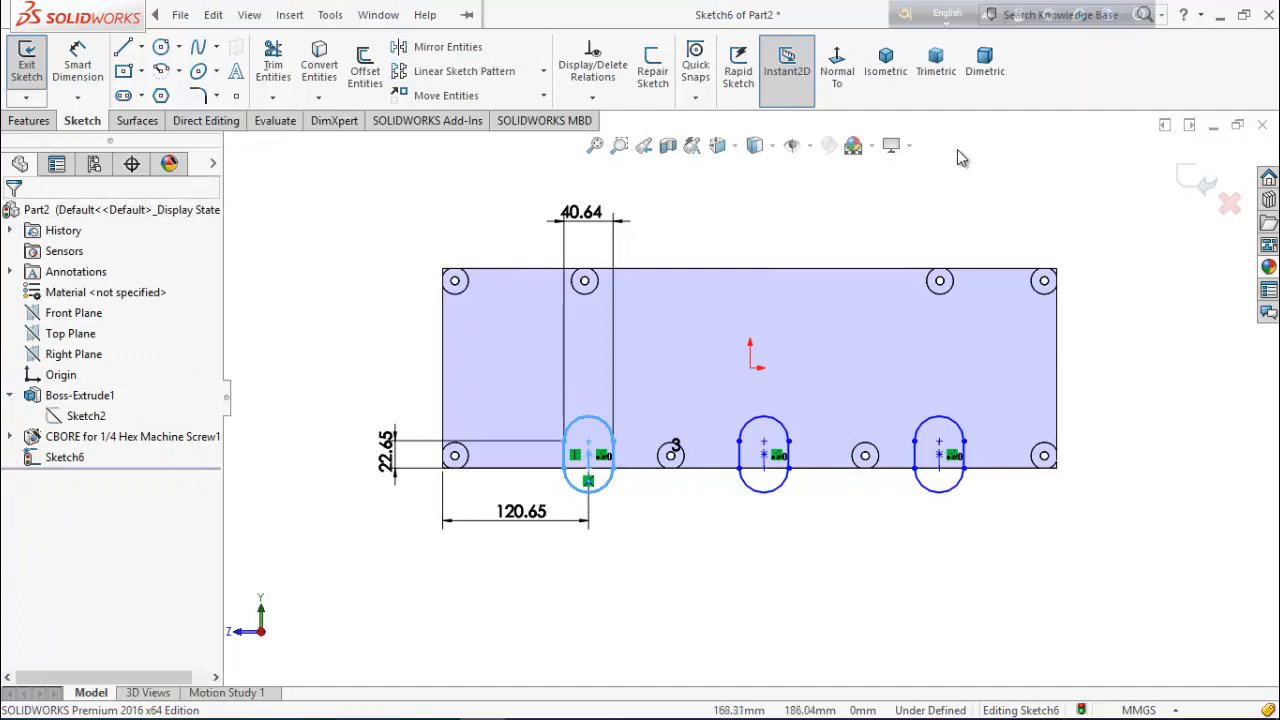
Step: Cut the three sketched slots through the whole block with an Extruded Cut set to Through All
{"action": "left_click", "coordinate": [35, 121]}
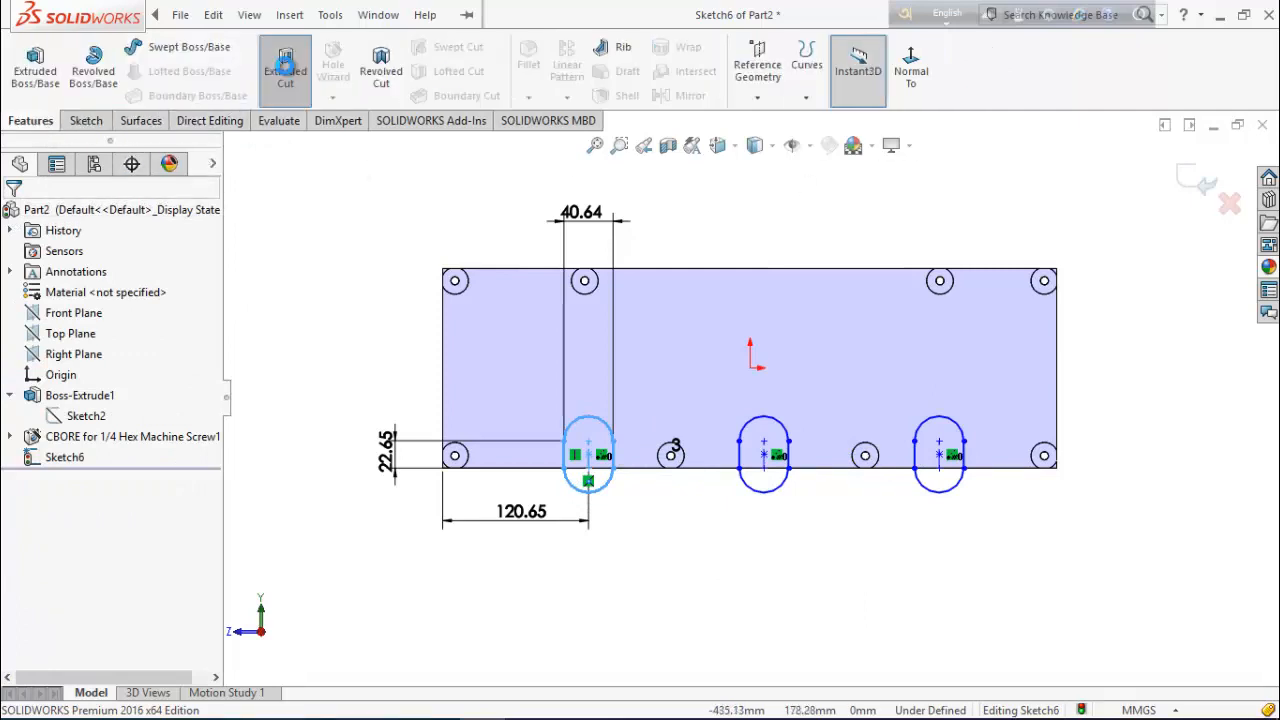
{"action": "left_click", "coordinate": [286, 70]}
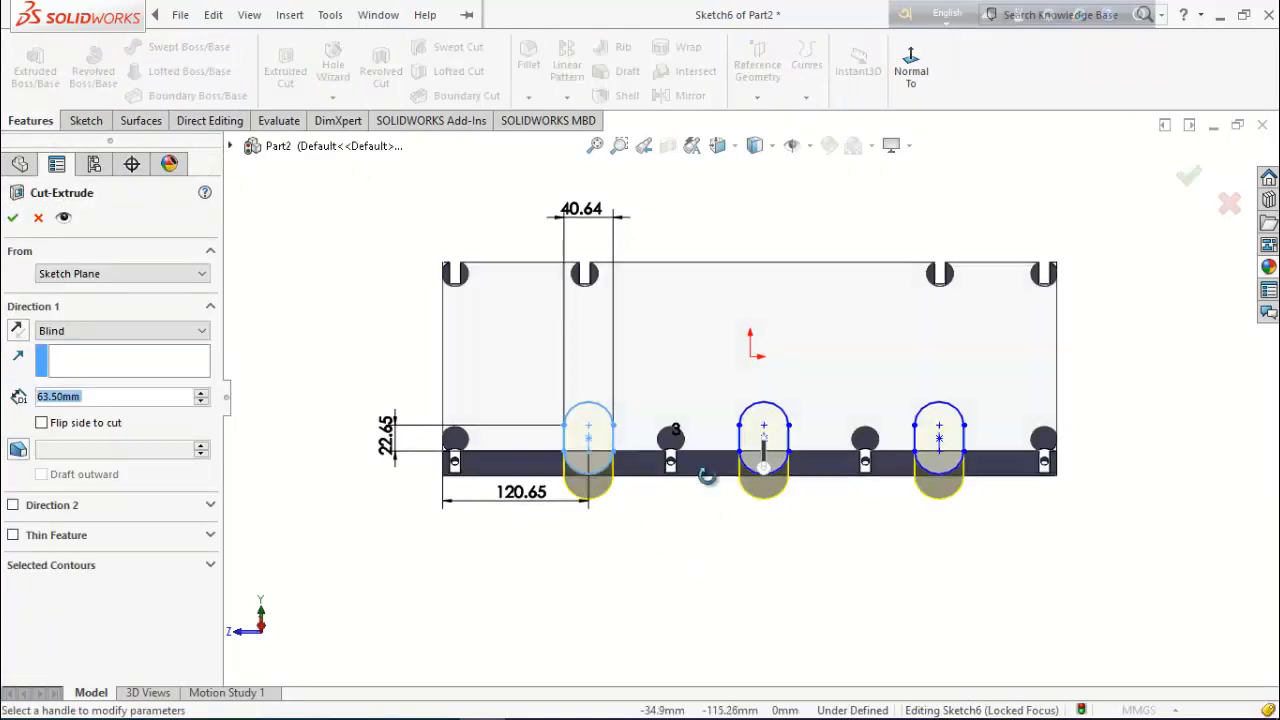
{"action": "left_click", "coordinate": [110, 331]}
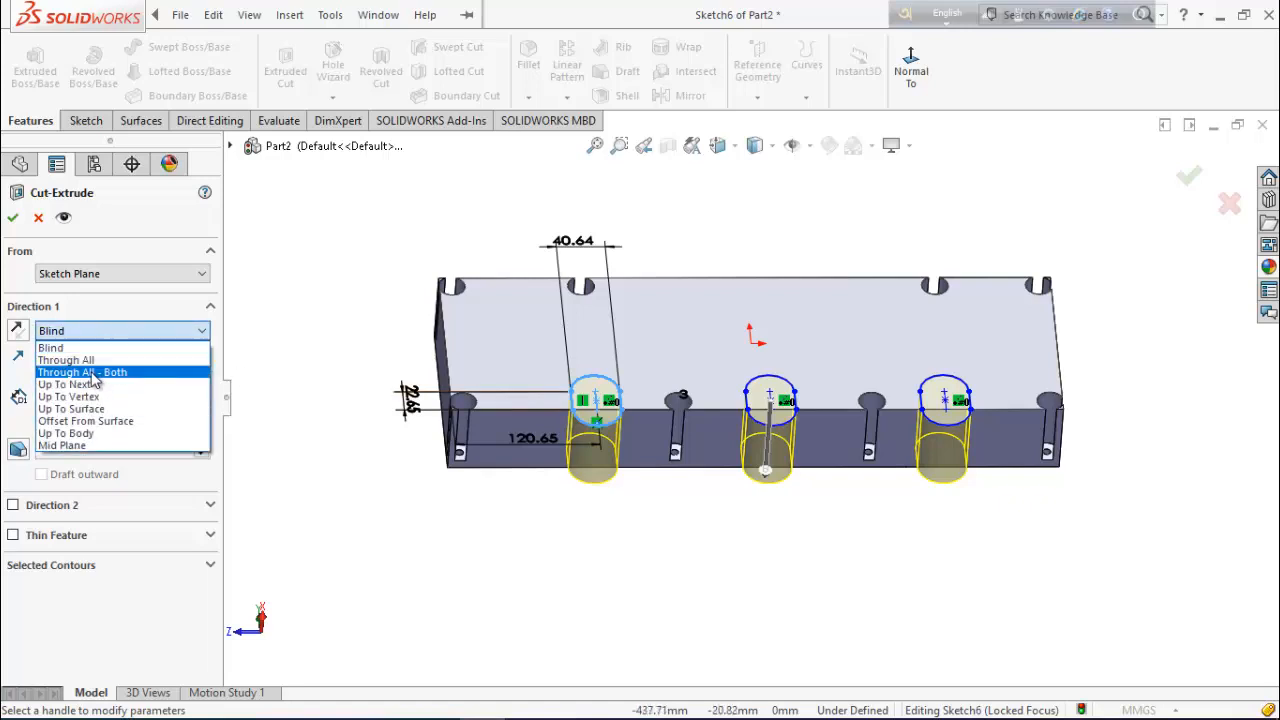
{"action": "left_click", "coordinate": [96, 358]}
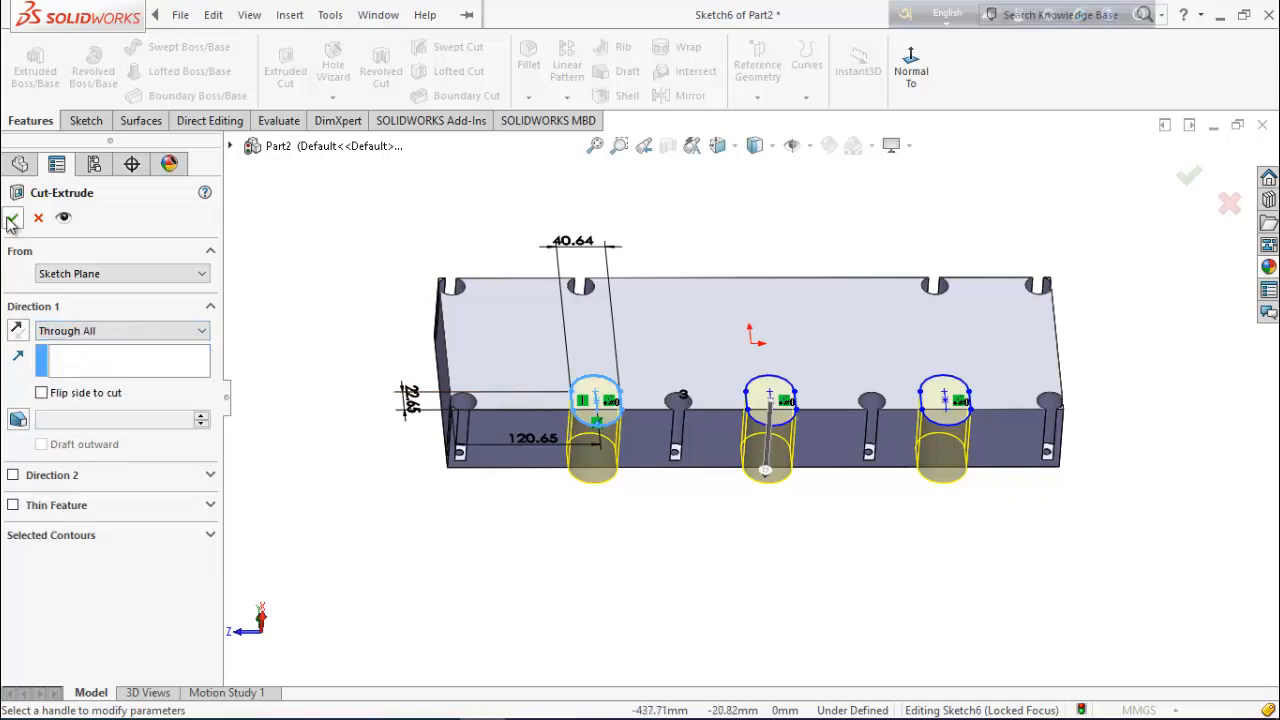
{"action": "left_click", "coordinate": [12, 219]}
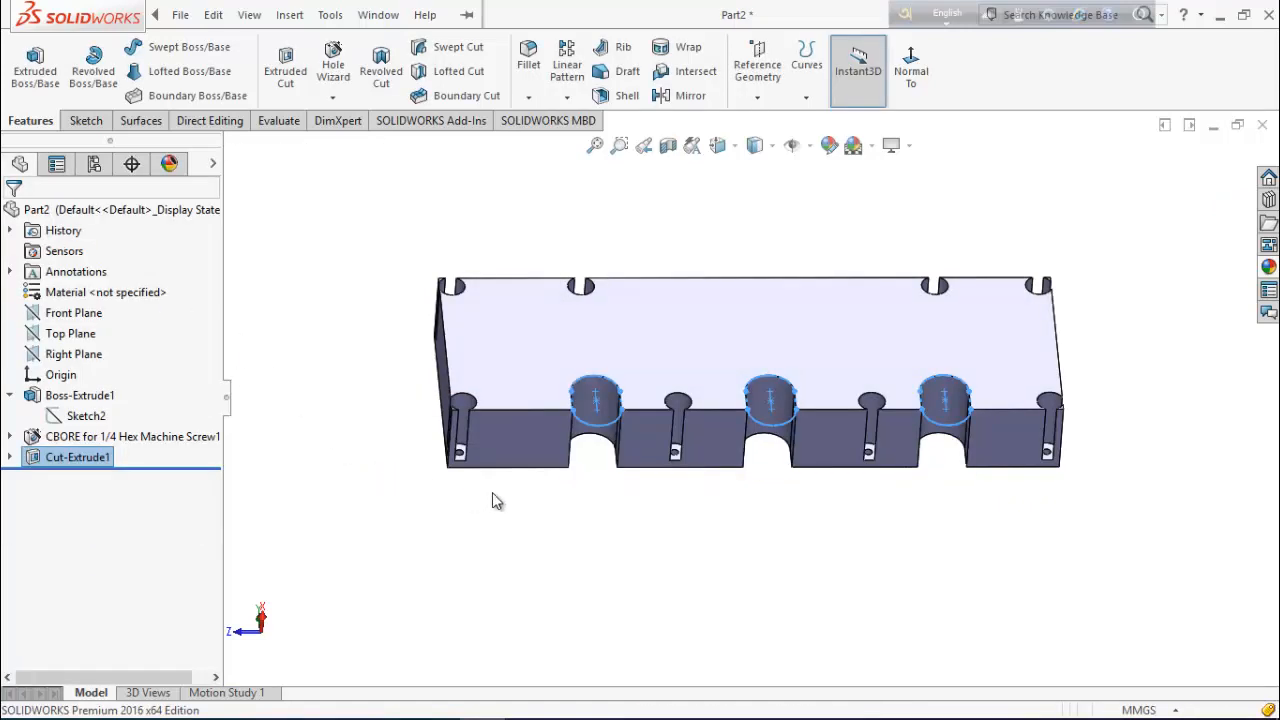
{"action": "left_click", "coordinate": [660, 527]}
Step: Start a 5° neutral-plane draft, using the counterbore floor between the first two slots as the neutral plane
{"action": "mouse_move", "coordinate": [680, 532]}
{"action": "middle_mouse_down"}
{"action": "mouse_move", "coordinate": [696, 538]}
{"action": "mouse_move", "coordinate": [645, 551]}
{"action": "mouse_move", "coordinate": [674, 540]}
{"action": "middle_mouse_up"}
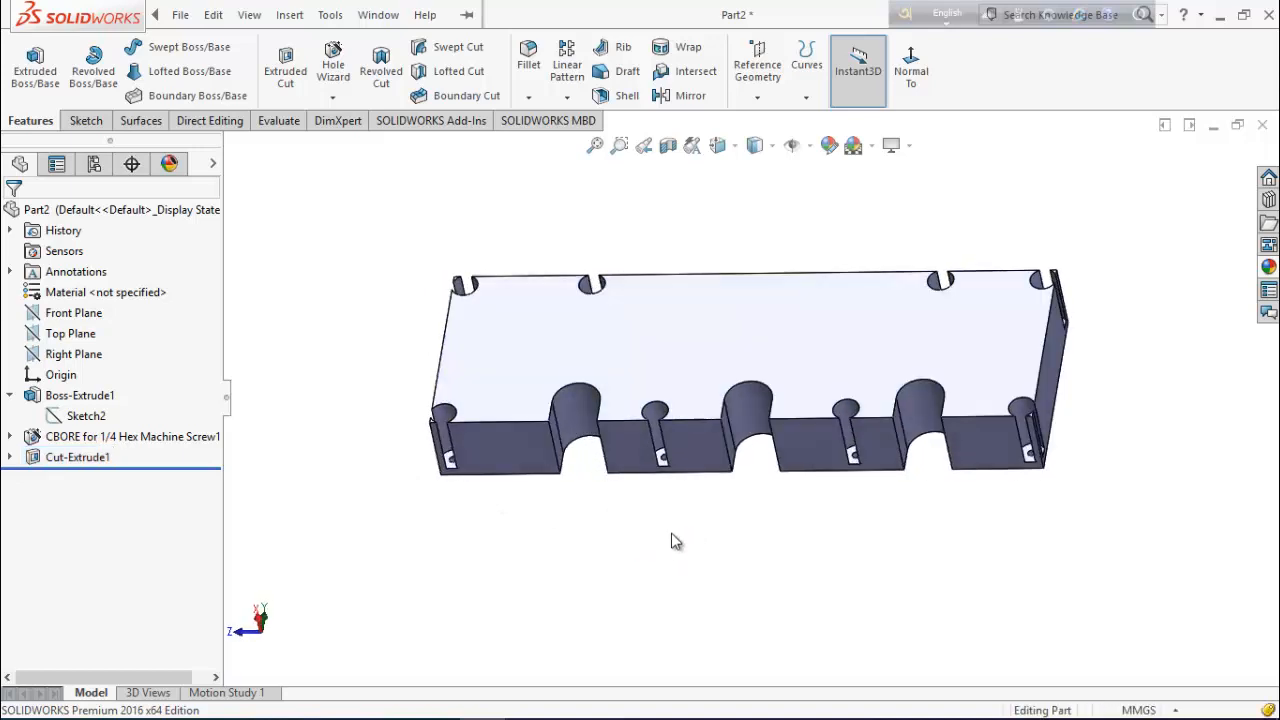
{"action": "left_click", "coordinate": [625, 72]}
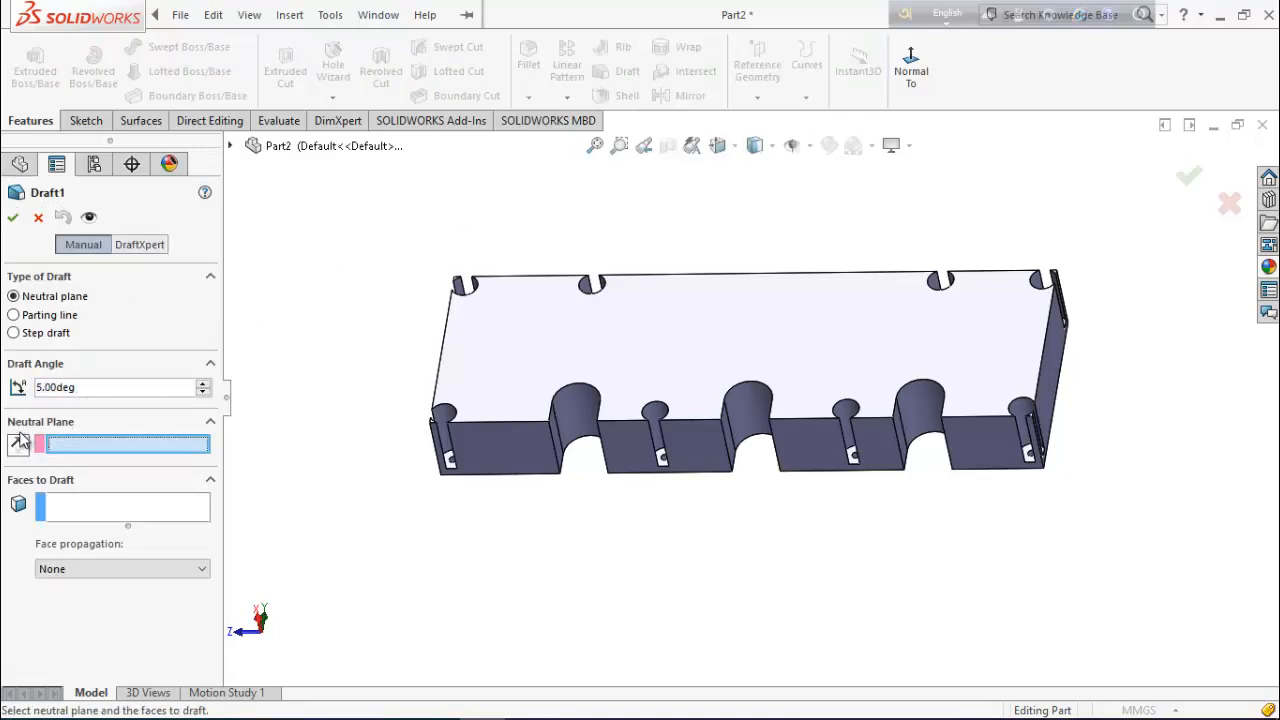
{"action": "scroll", "coordinate": [553, 470], "scroll_direction": "down", "scroll_amount": 3}
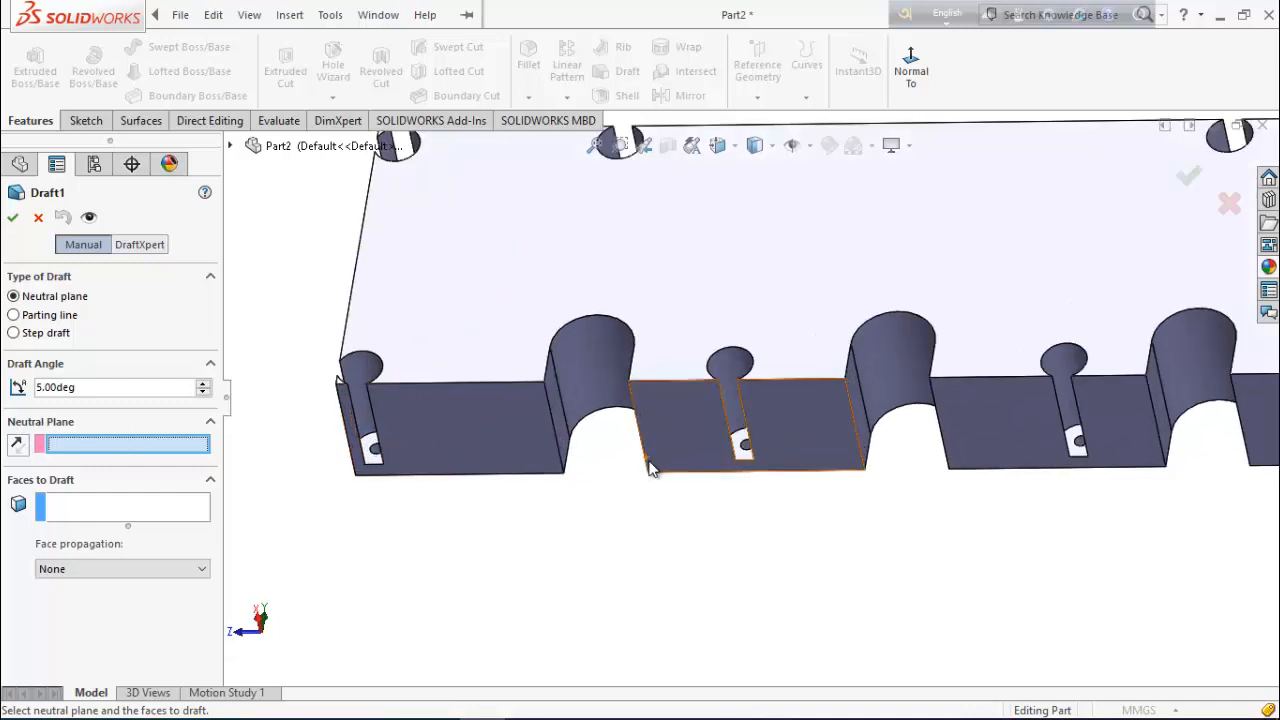
{"action": "left_click", "coordinate": [745, 458]}
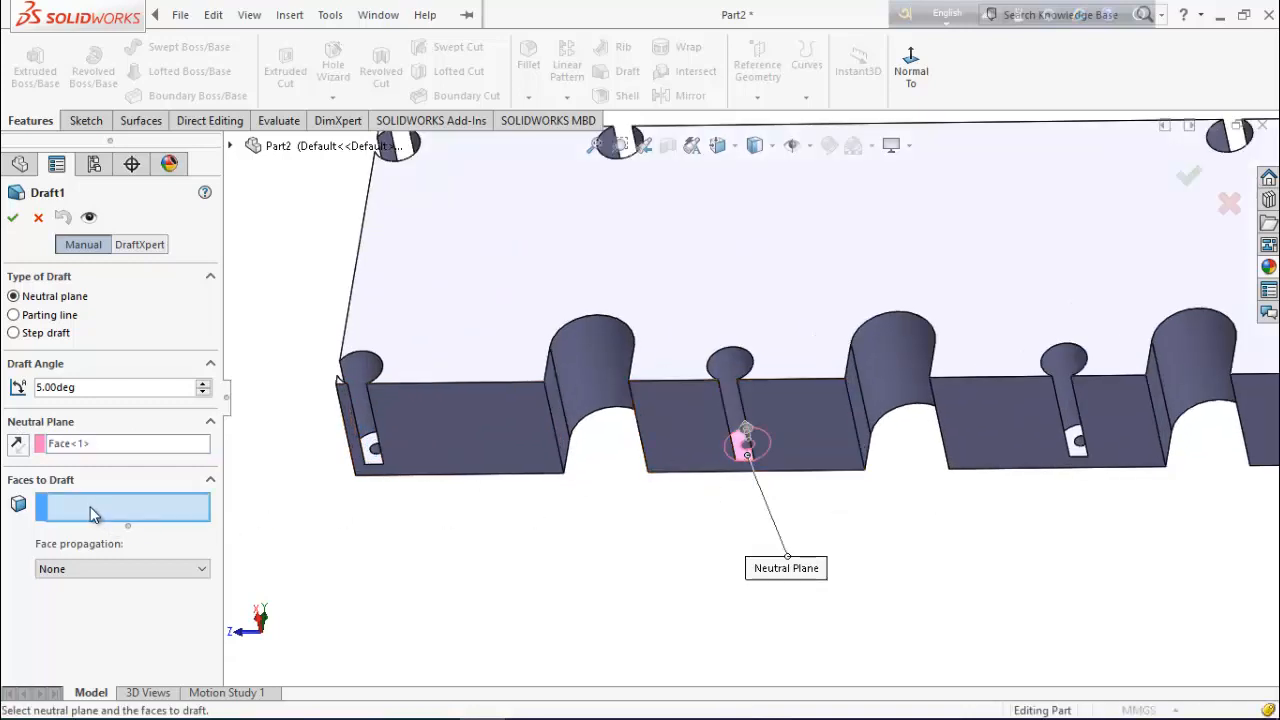
Step: Add the corner counterbore wall and the first slot's curved face and both side faces to the faces to draft
{"action": "left_click", "coordinate": [364, 375]}
{"action": "left_click", "coordinate": [593, 345]}
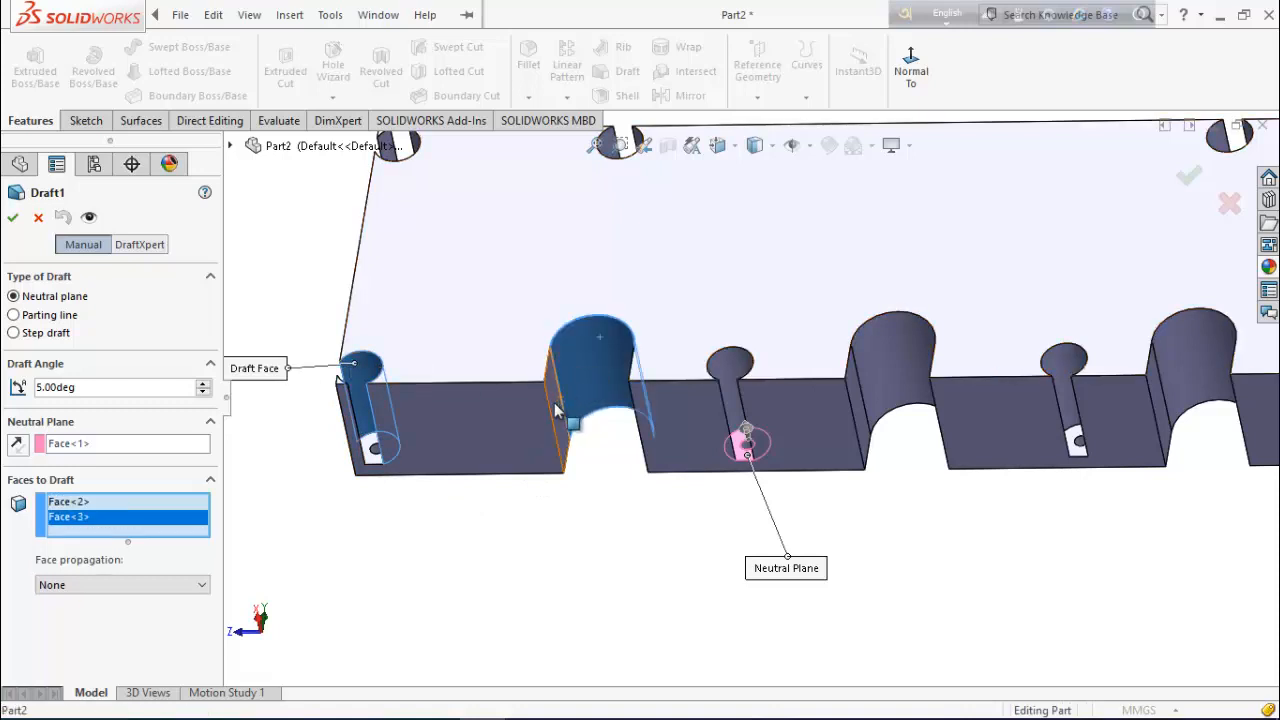
{"action": "left_click", "coordinate": [567, 445]}
{"action": "middle_click_drag", "start_coordinate": [575, 460], "coordinate": [630, 455]}
{"action": "left_click", "coordinate": [646, 418]}
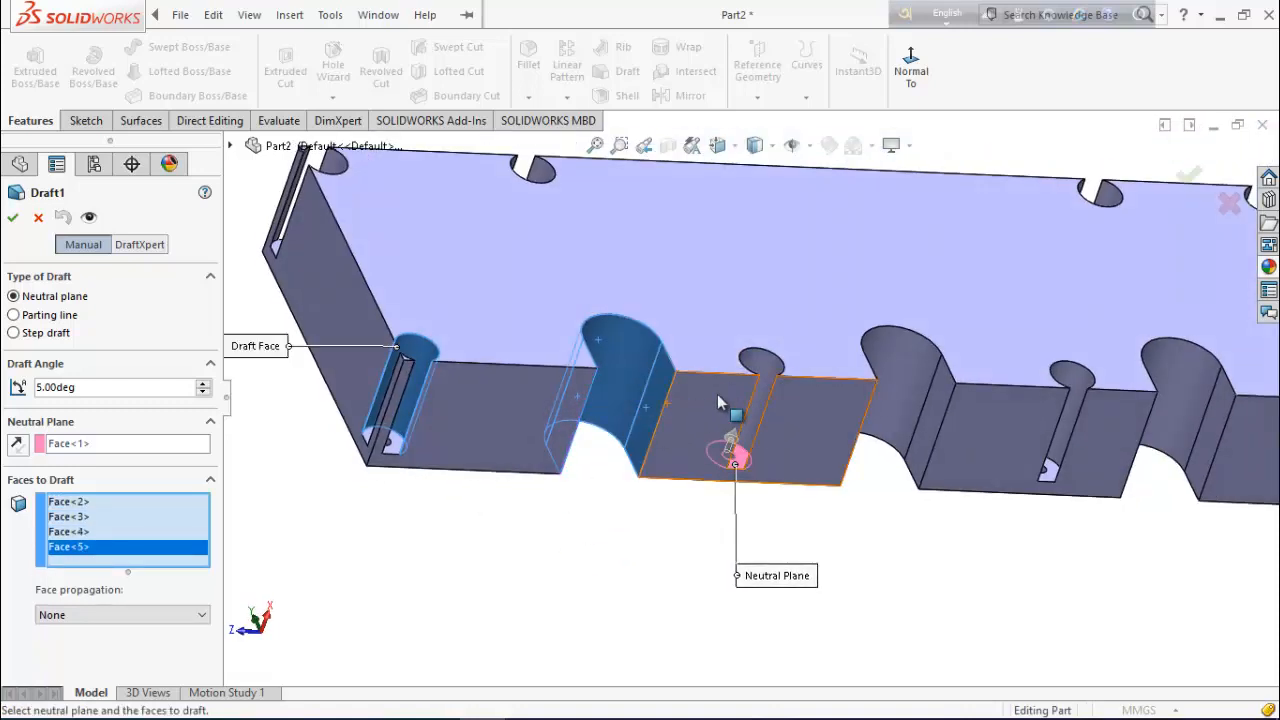
Step: Add the next two counterbore walls plus the second and third slots' curved faces and one side face of each to the draft
{"action": "left_click", "coordinate": [757, 368]}
{"action": "left_click", "coordinate": [899, 354]}
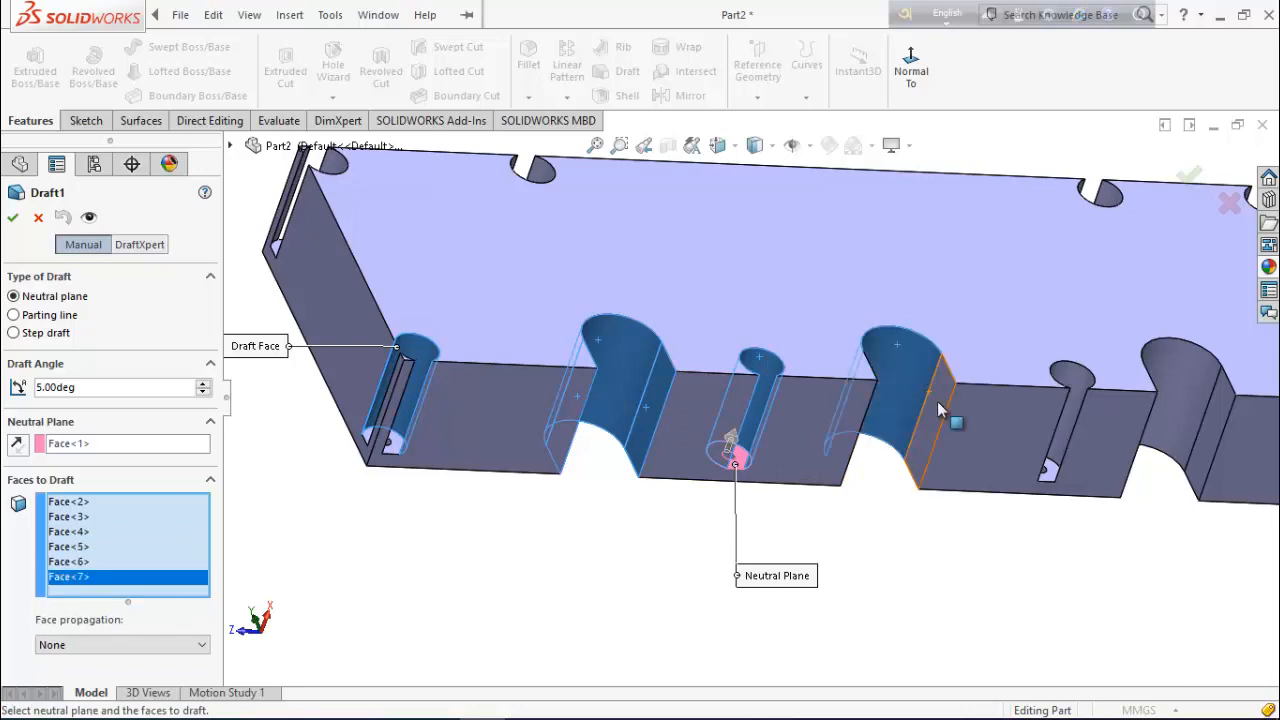
{"action": "left_click", "coordinate": [925, 470]}
{"action": "left_click", "coordinate": [1066, 380]}
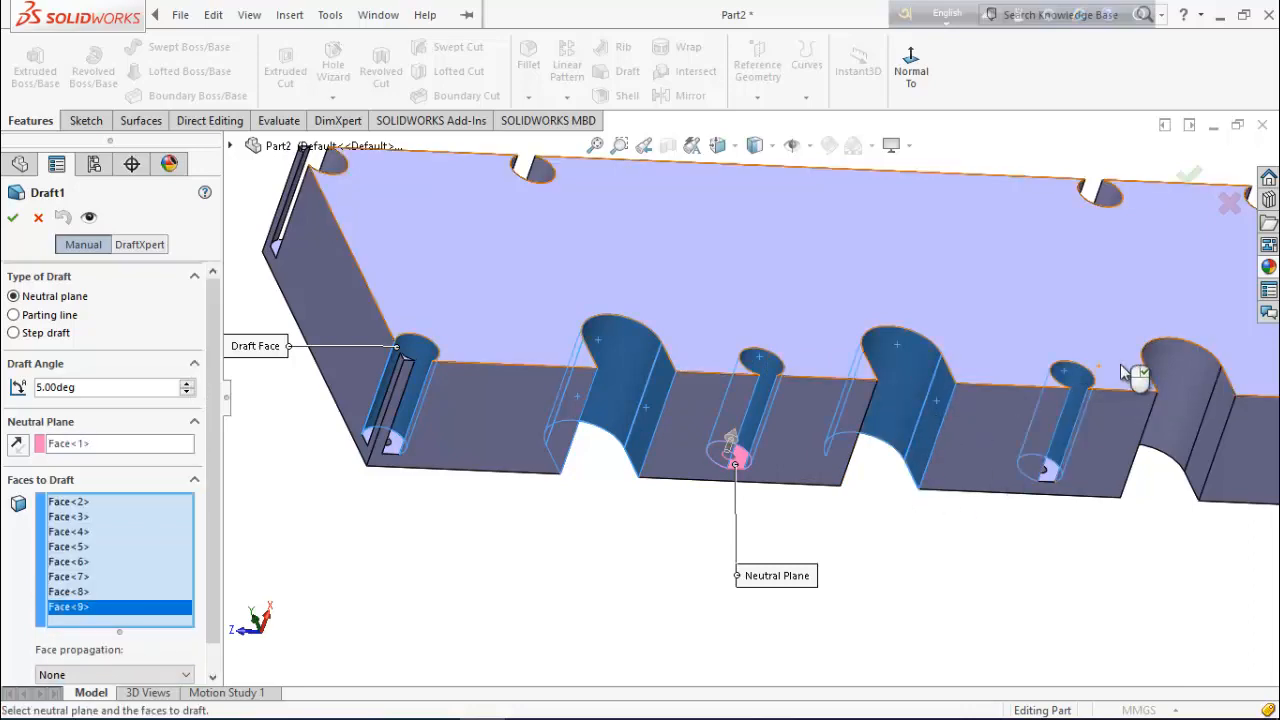
{"action": "left_click", "coordinate": [1178, 365]}
{"action": "left_click", "coordinate": [1213, 428]}
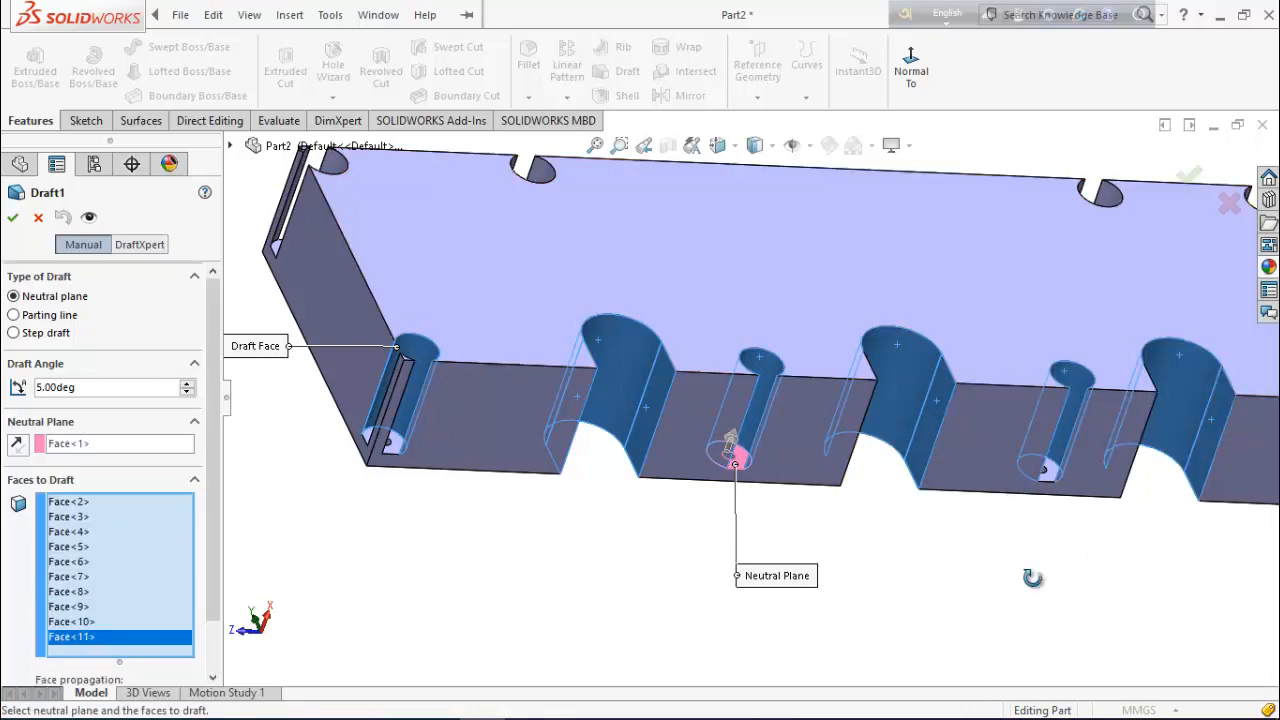
Step: Add the second and third slots' remaining side faces and the far corner counterbore wall on the slotted edge to the draft
{"action": "middle_click_drag", "start_coordinate": [1023, 580], "coordinate": [760, 450]}
{"action": "left_click", "coordinate": [706, 412]}
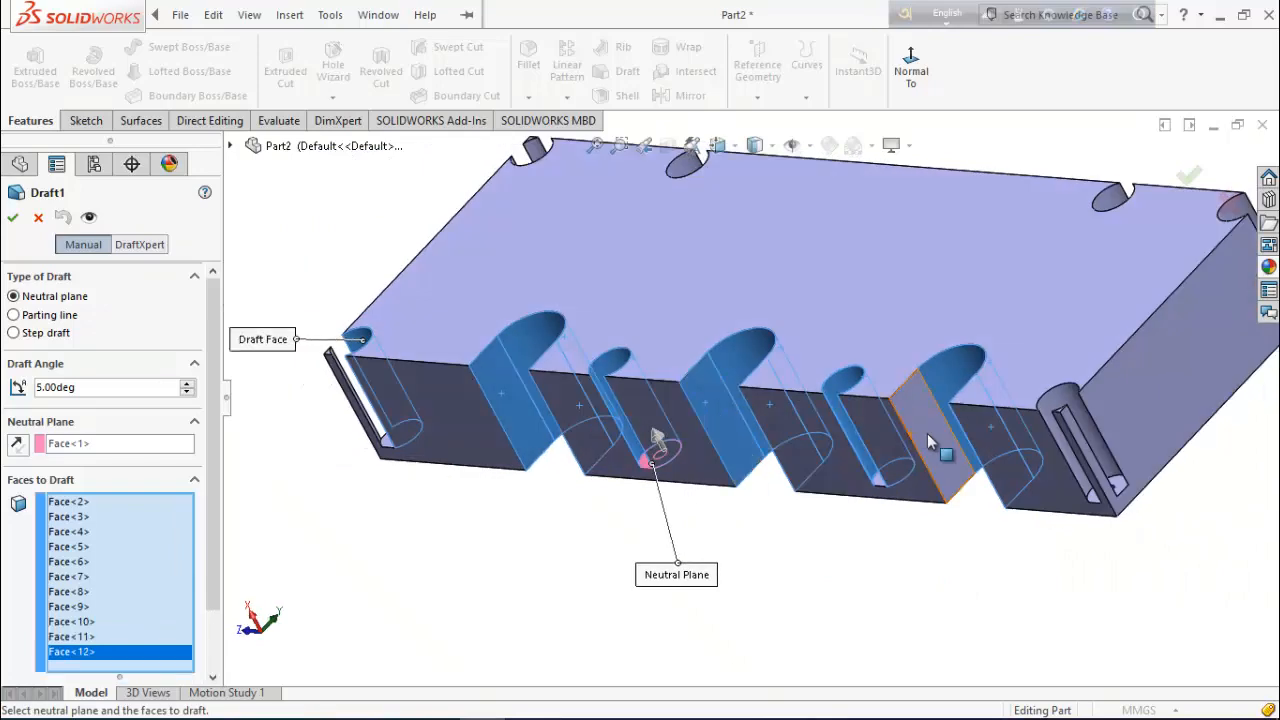
{"action": "left_click", "coordinate": [927, 433]}
{"action": "middle_click_drag", "start_coordinate": [922, 548], "coordinate": [1085, 452]}
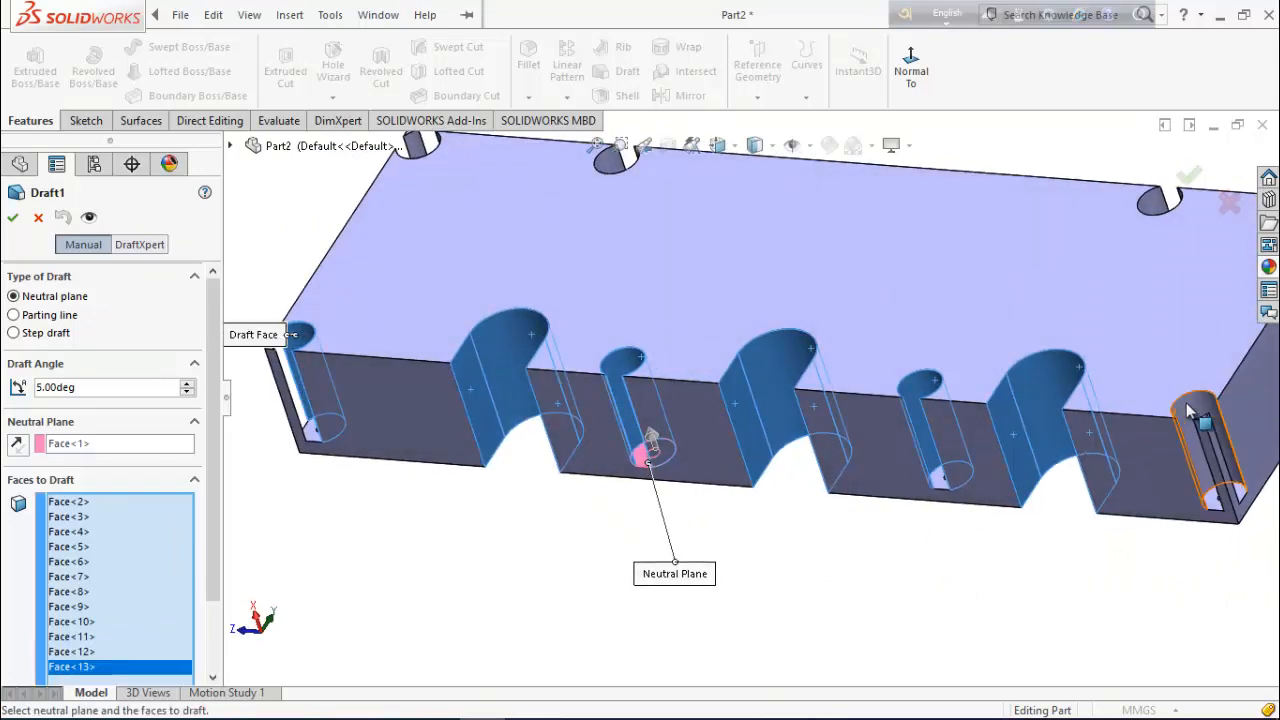
{"action": "left_click", "coordinate": [1205, 450]}
{"action": "middle_click_drag", "start_coordinate": [1037, 523], "coordinate": [1022, 537]}
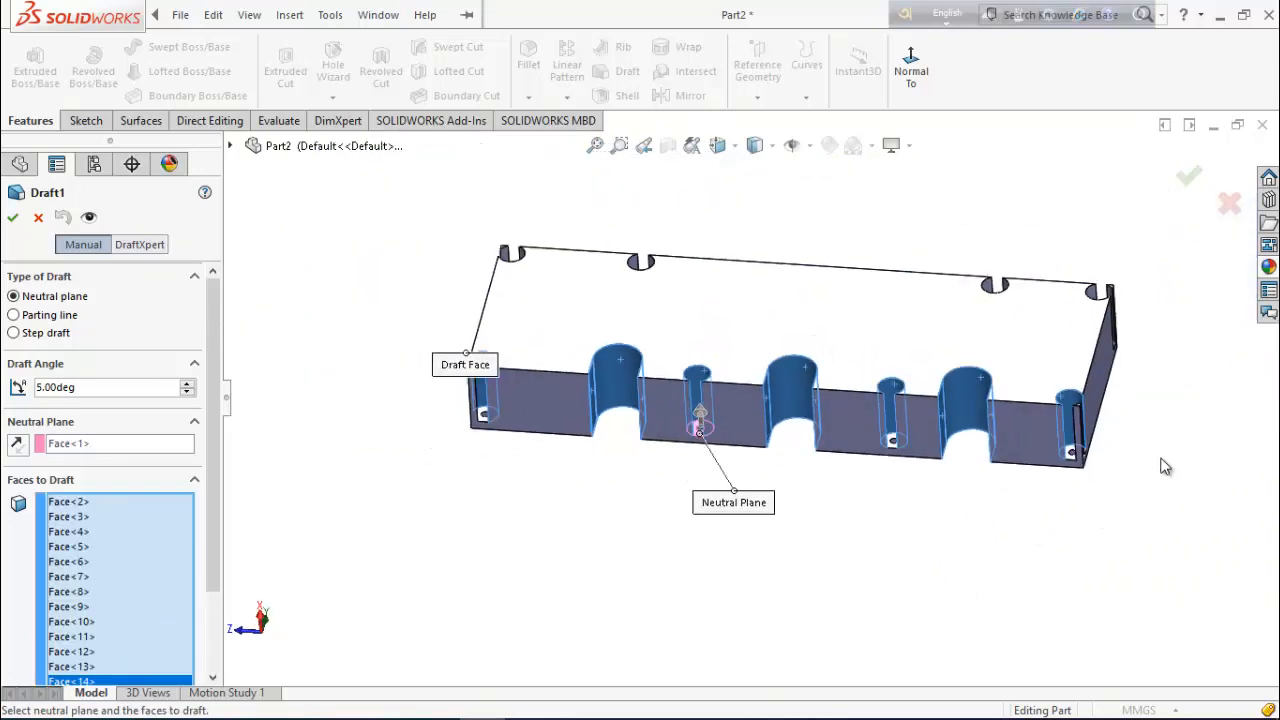
Step: Add the four counterbore walls along the block's opposite, unslotted long edge to the faces to draft
{"action": "middle_click_drag", "start_coordinate": [1163, 463], "coordinate": [608, 552]}
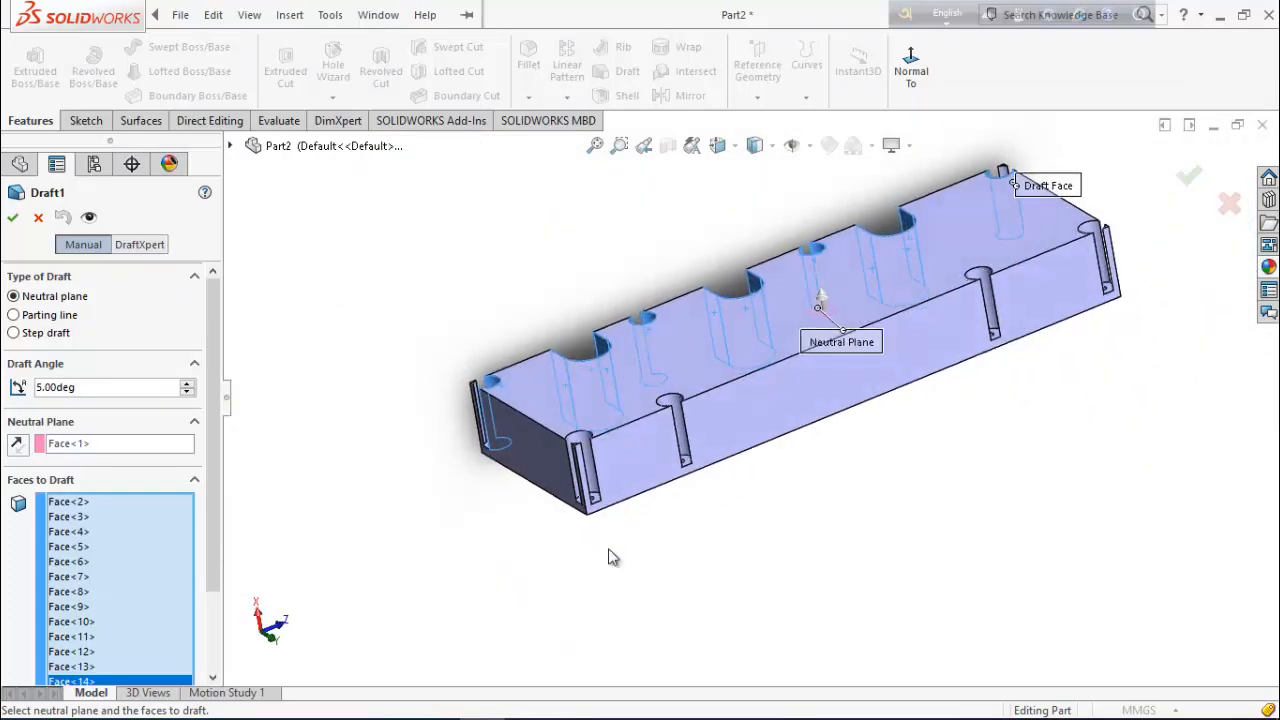
{"action": "left_click", "coordinate": [588, 452]}
{"action": "left_click", "coordinate": [670, 403]}
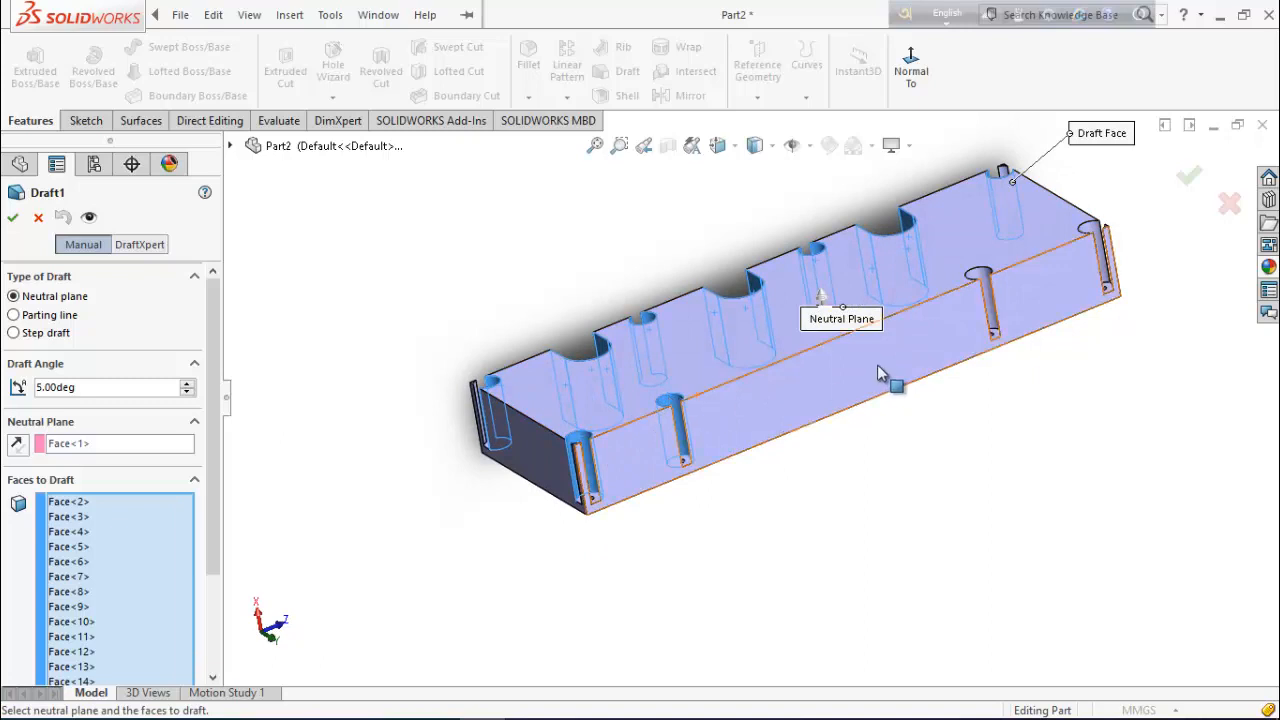
{"action": "left_click", "coordinate": [970, 302]}
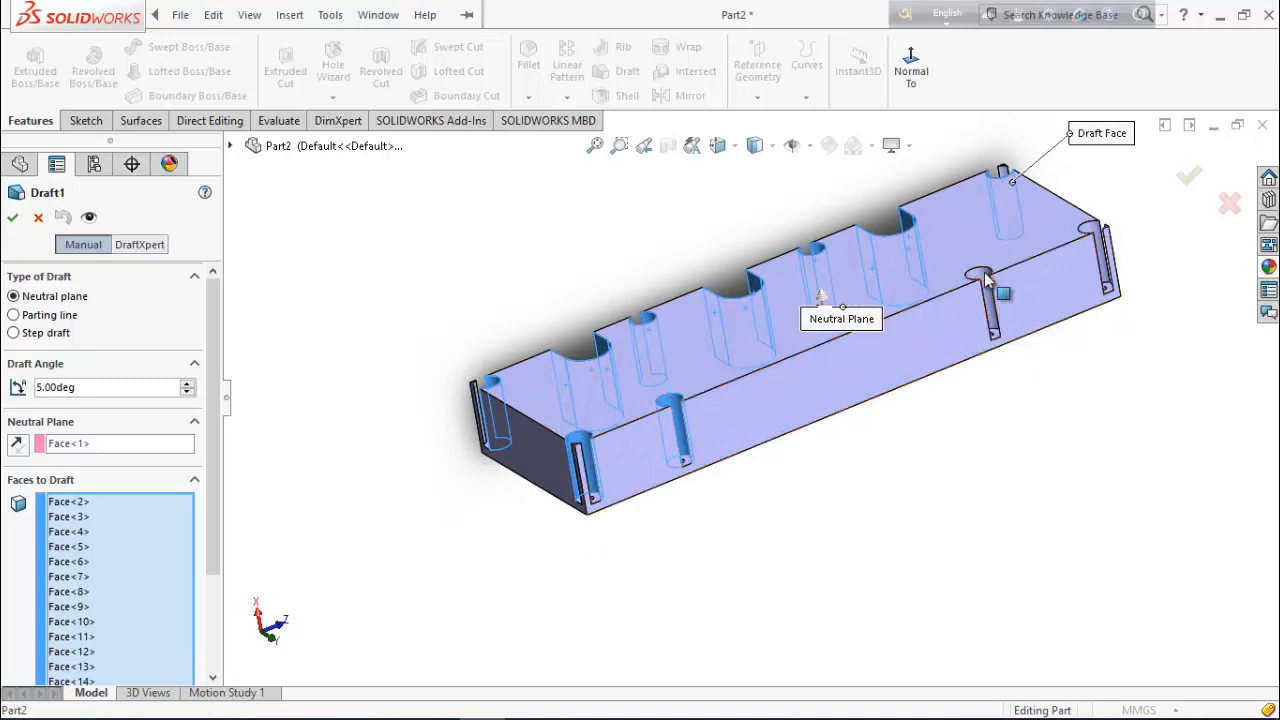
{"action": "left_click", "coordinate": [1097, 237]}
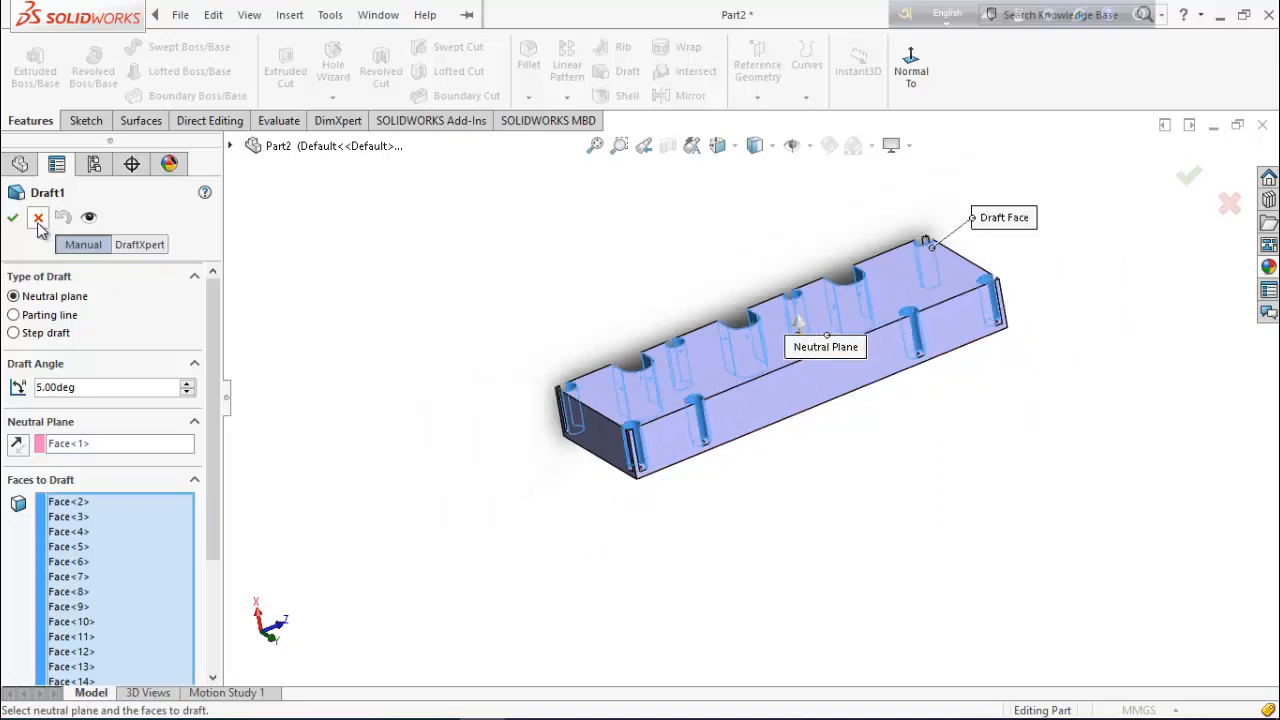
Step: Apply the 5-degree draft to the selected counterbore and slot walls
{"action": "left_click", "coordinate": [11, 216]}
{"action": "middle_click_drag", "start_coordinate": [534, 434], "coordinate": [645, 520]}
{"action": "middle_click_drag", "start_coordinate": [854, 583], "coordinate": [700, 534]}
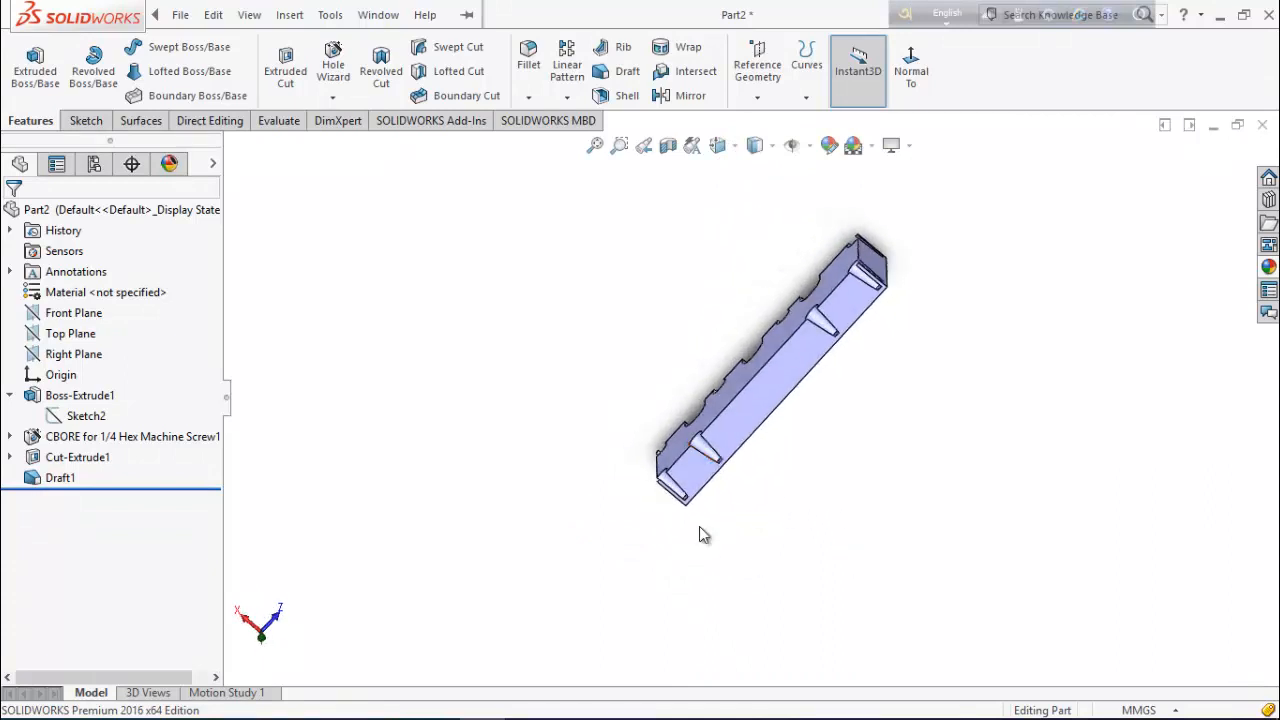
Step: Fillet the upright edges of the counterbore and slot walls at 7.5 mm radius, extending one edge to all edges connected to its start face
{"action": "left_click", "coordinate": [530, 66]}
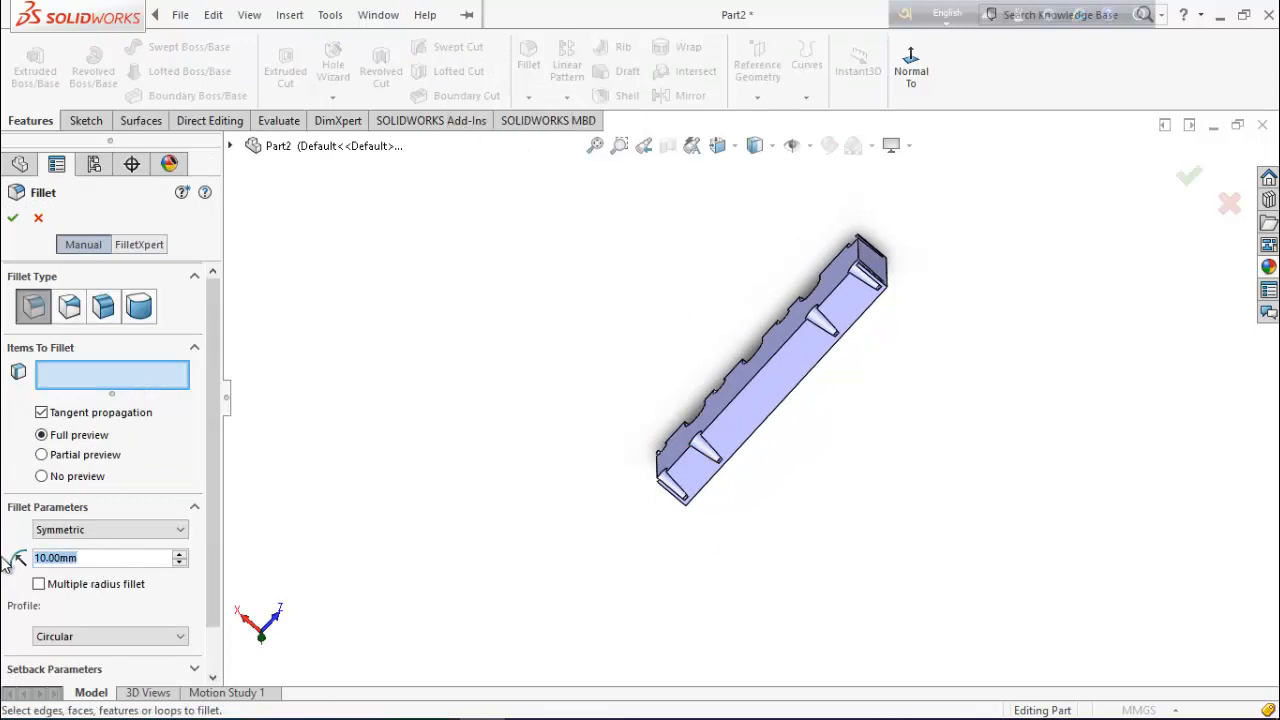
{"action": "type", "text": "7.5"}
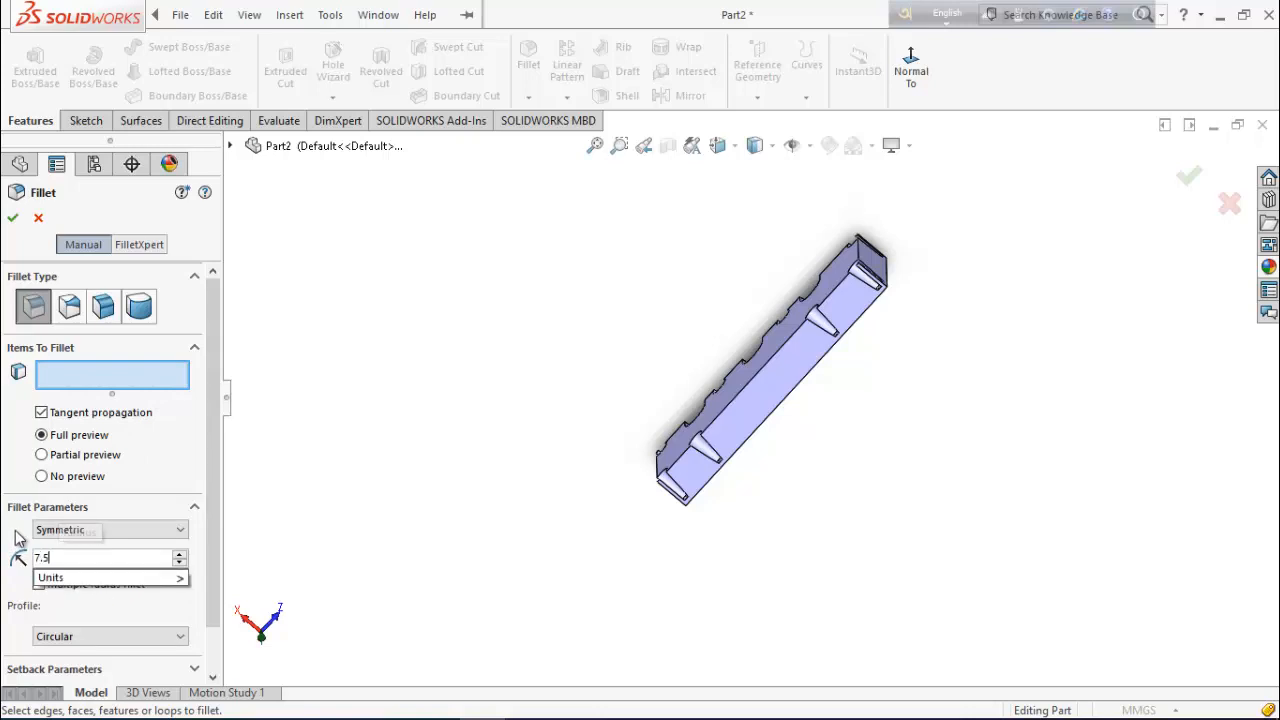
{"action": "key", "text": "Return"}
{"action": "middle_click_drag", "start_coordinate": [520, 525], "coordinate": [749, 509]}
{"action": "scroll", "coordinate": [768, 413], "scroll_direction": "up", "scroll_amount": 4}
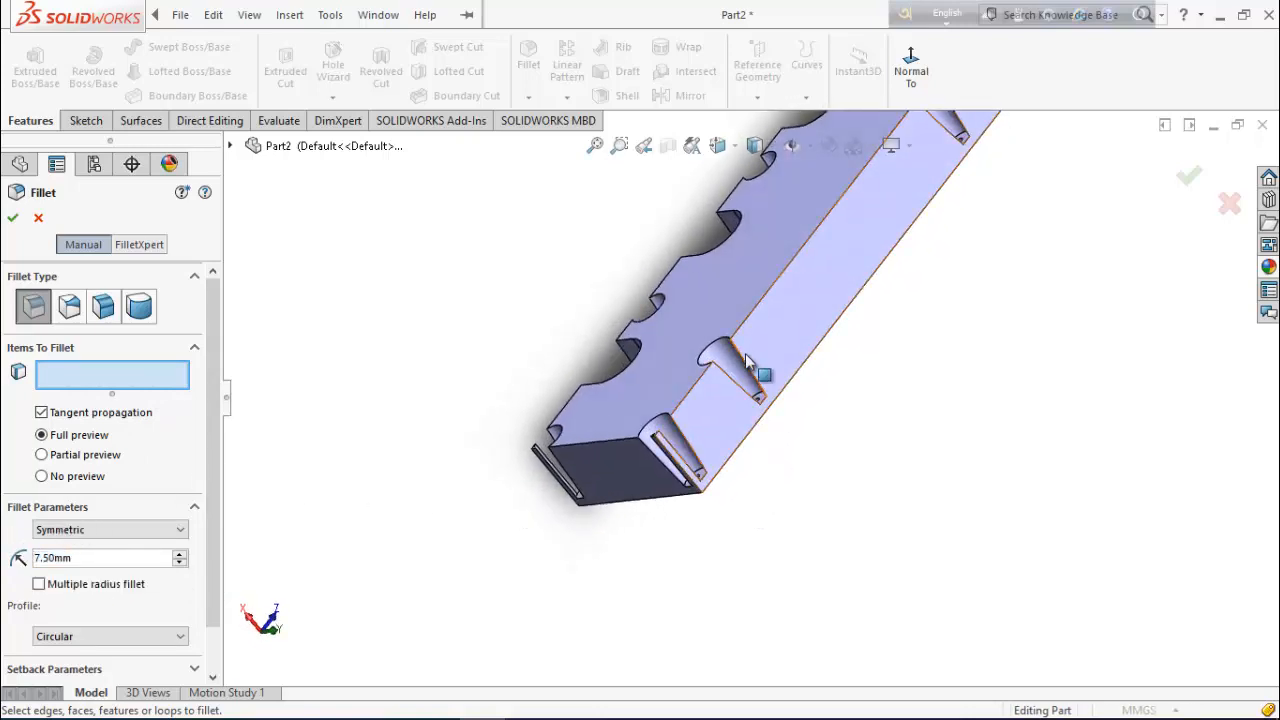
{"action": "left_click", "coordinate": [744, 369]}
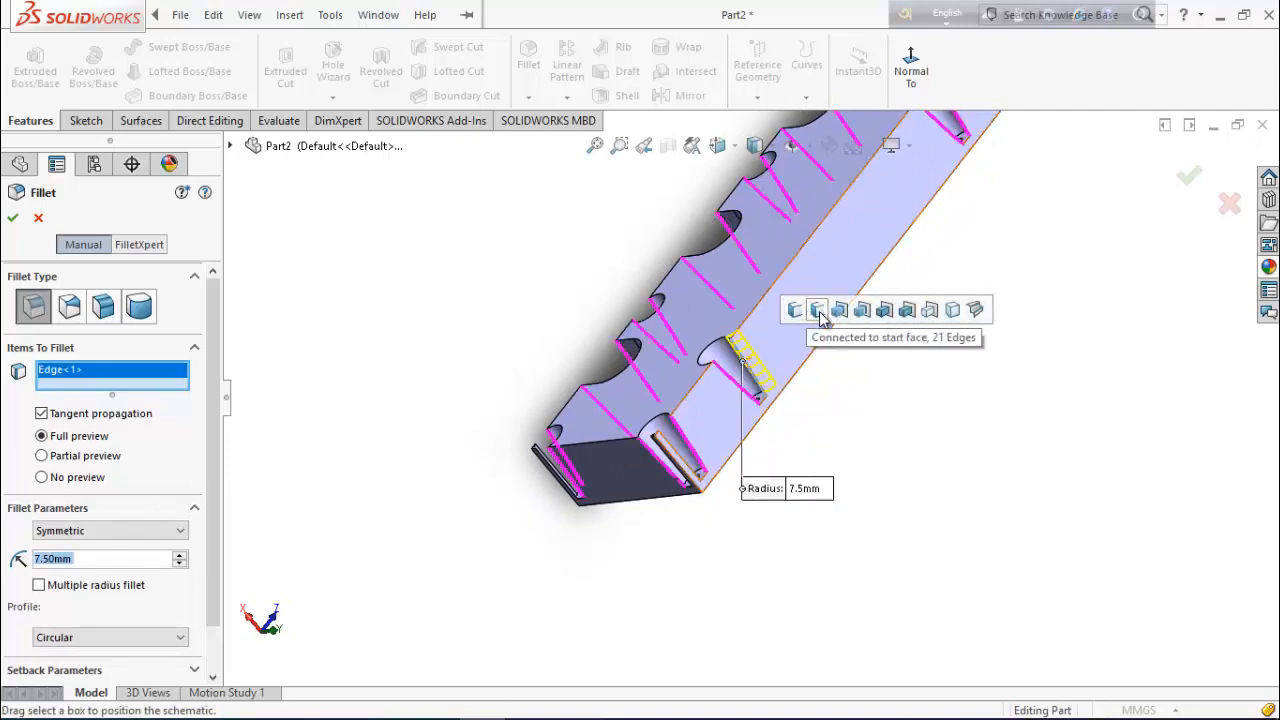
{"action": "left_click", "coordinate": [820, 316]}
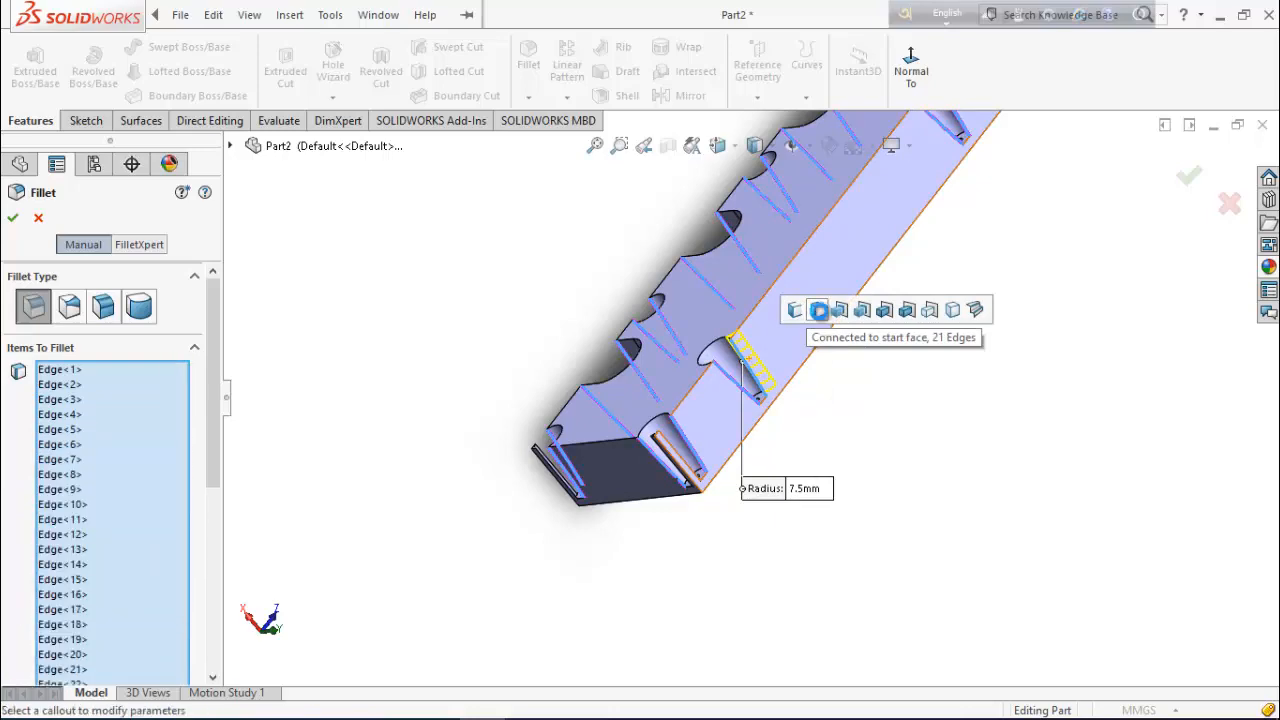
{"action": "middle_click_drag", "start_coordinate": [936, 428], "coordinate": [1030, 331]}
{"action": "middle_click_drag", "start_coordinate": [687, 420], "coordinate": [742, 558]}
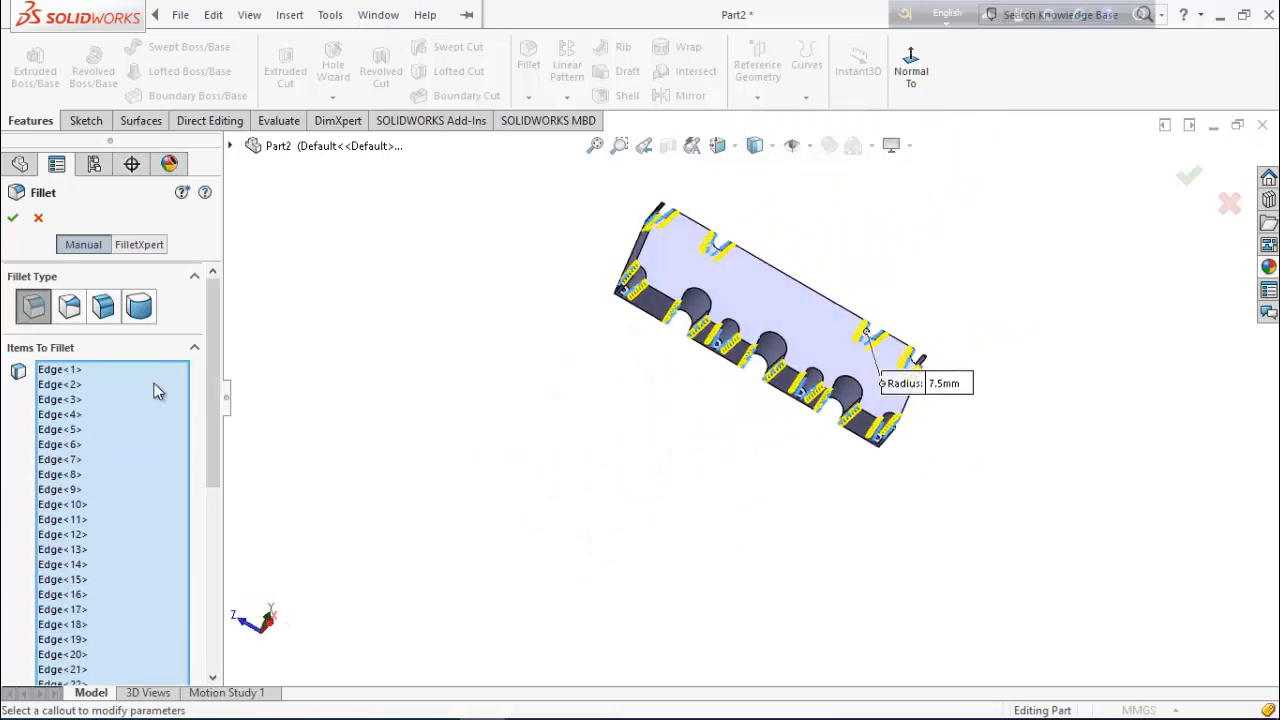
{"action": "left_click", "coordinate": [12, 218]}
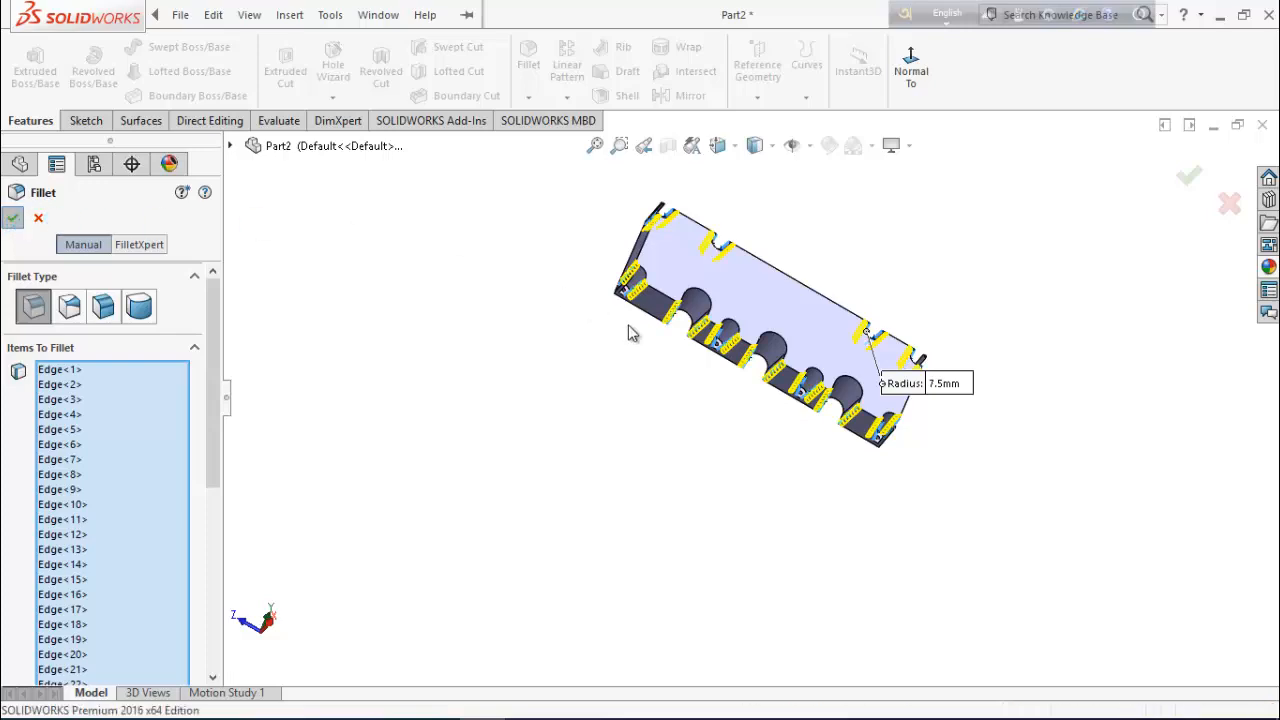
Step: Round the whole outline of the block's large upper face with a 5 mm fillet
{"action": "scroll", "coordinate": [920, 354], "scroll_direction": "down", "scroll_amount": 3}
{"action": "middle_click_drag", "start_coordinate": [920, 354], "coordinate": [996, 680]}
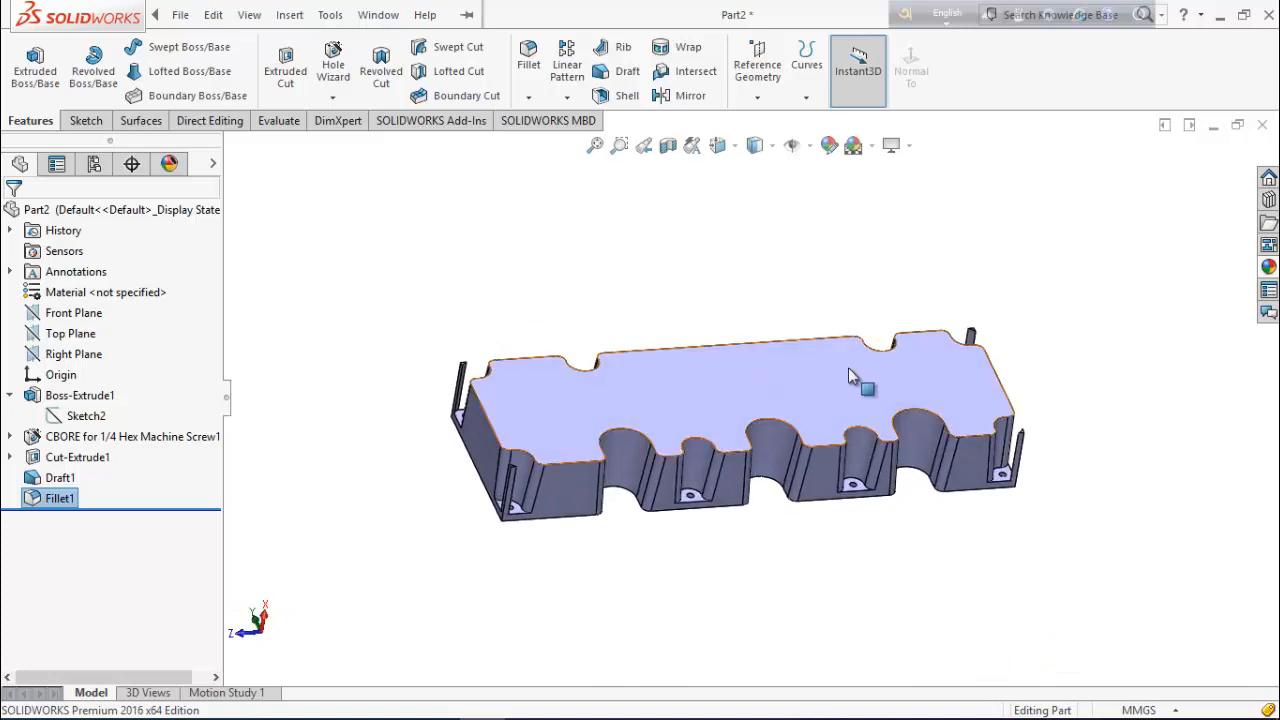
{"action": "left_click", "coordinate": [535, 70]}
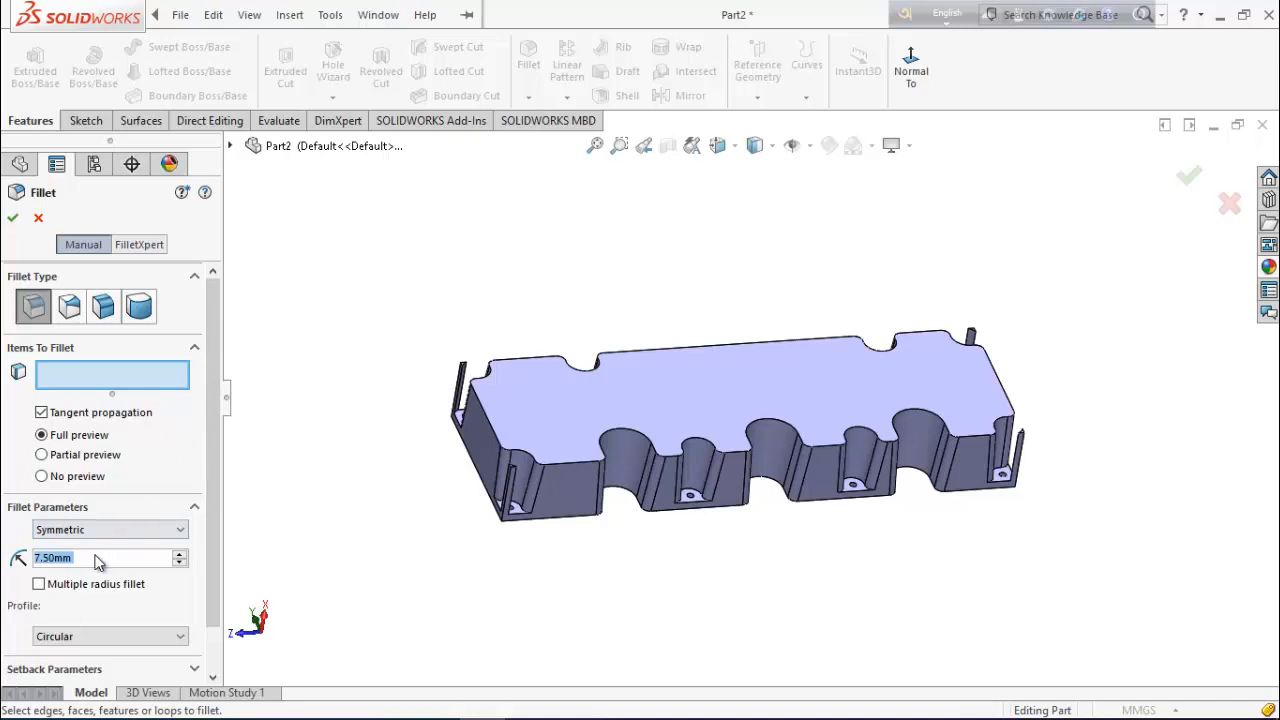
{"action": "type", "text": "5"}
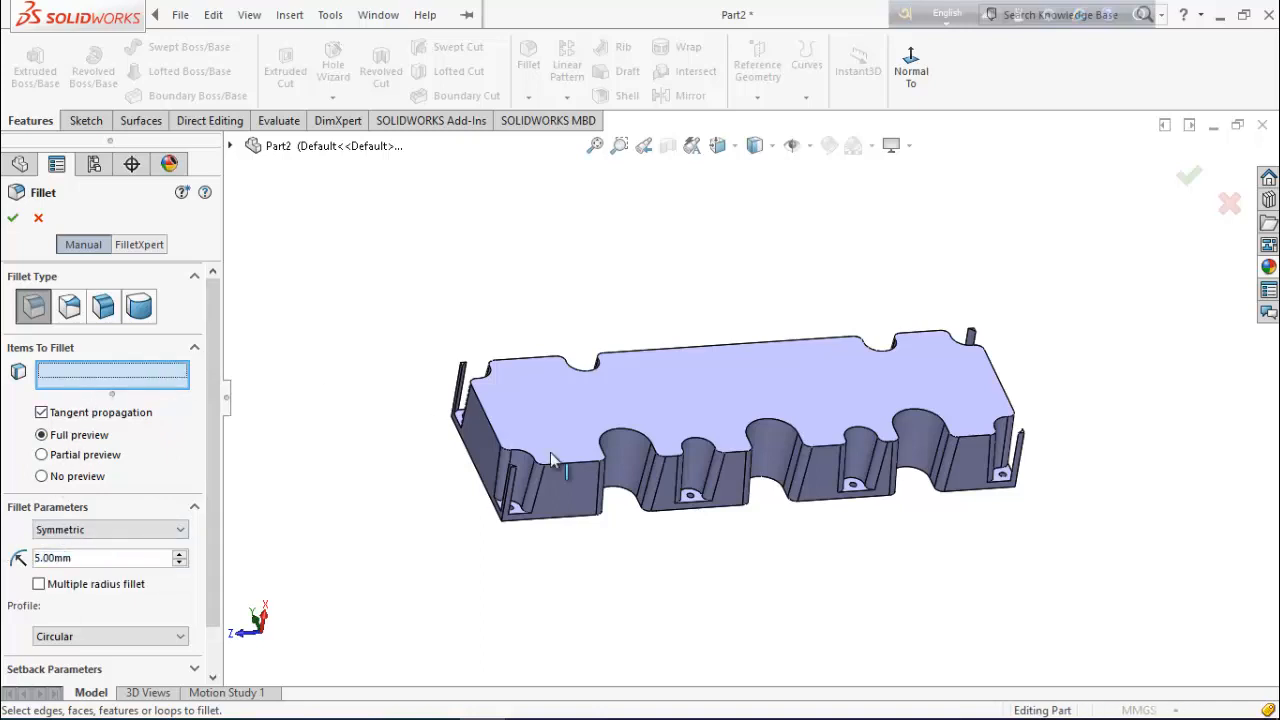
{"action": "left_click", "coordinate": [630, 432]}
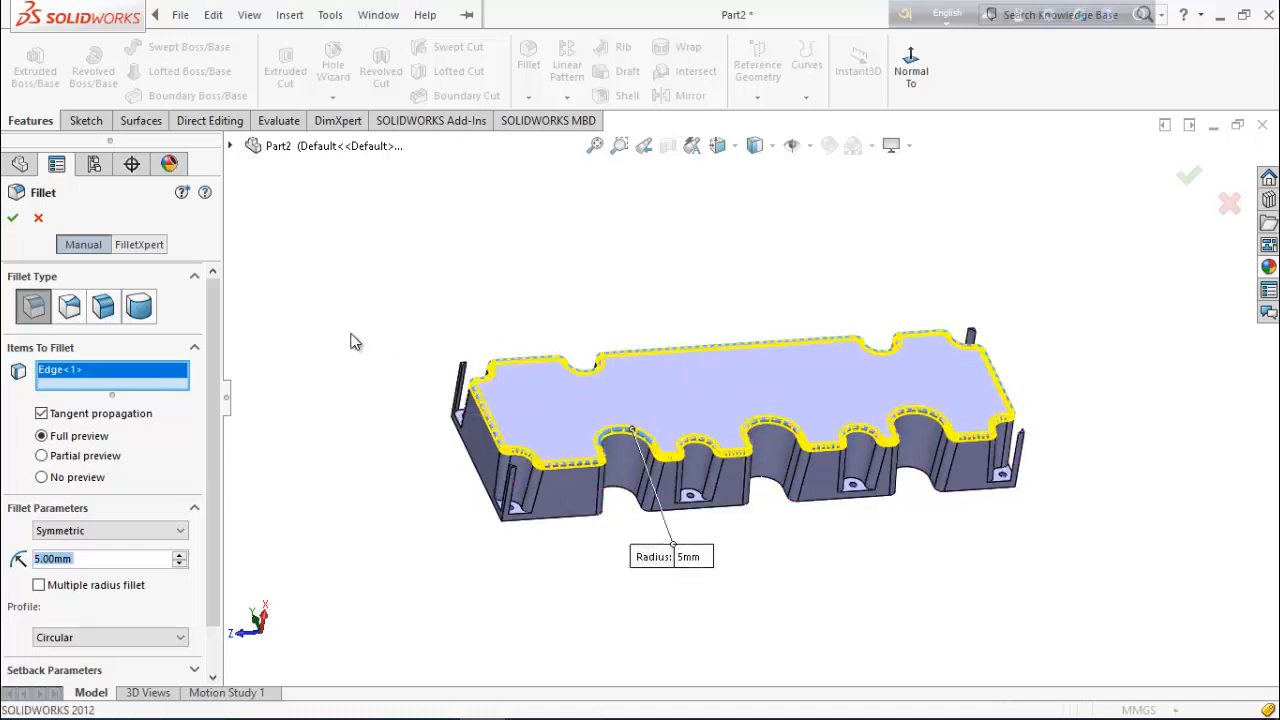
{"action": "left_click", "coordinate": [13, 219]}
Step: Start a sketch on the block's large upper face and view it straight on
{"action": "middle_click_drag", "start_coordinate": [485, 548], "coordinate": [530, 495]}
{"action": "left_click", "coordinate": [706, 378]}
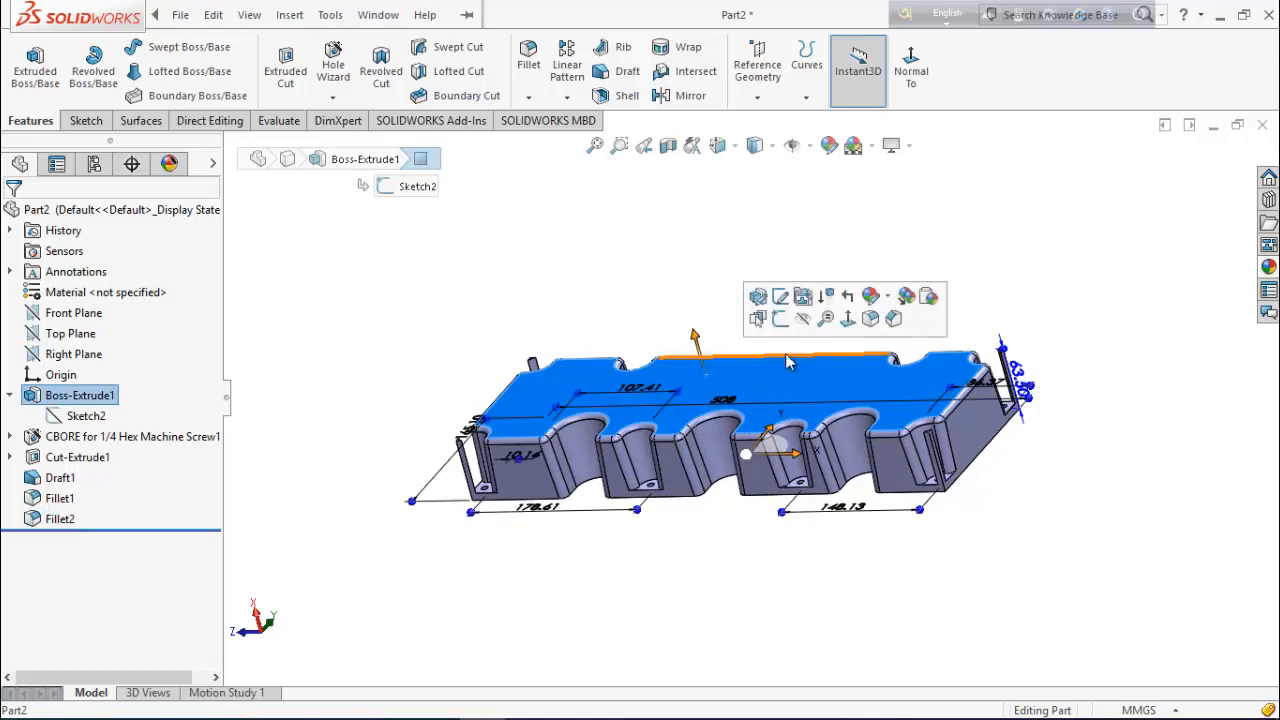
{"action": "left_click", "coordinate": [778, 320]}
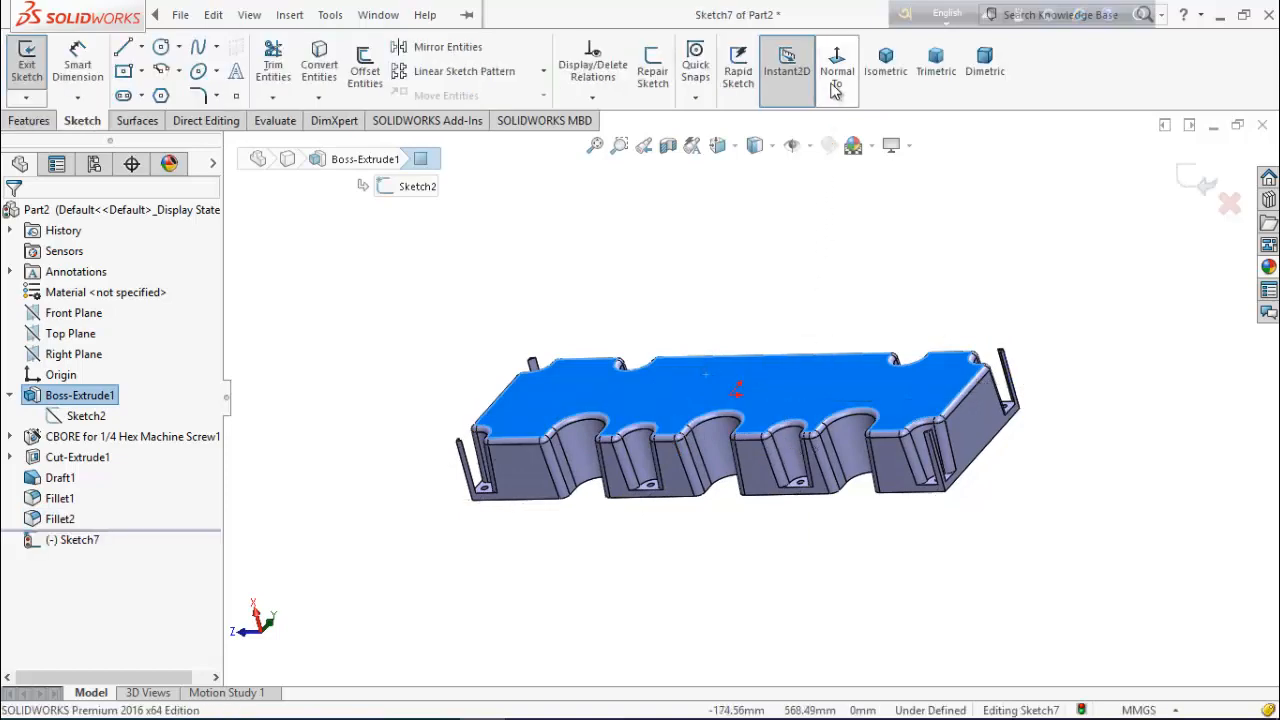
{"action": "left_click", "coordinate": [837, 70]}
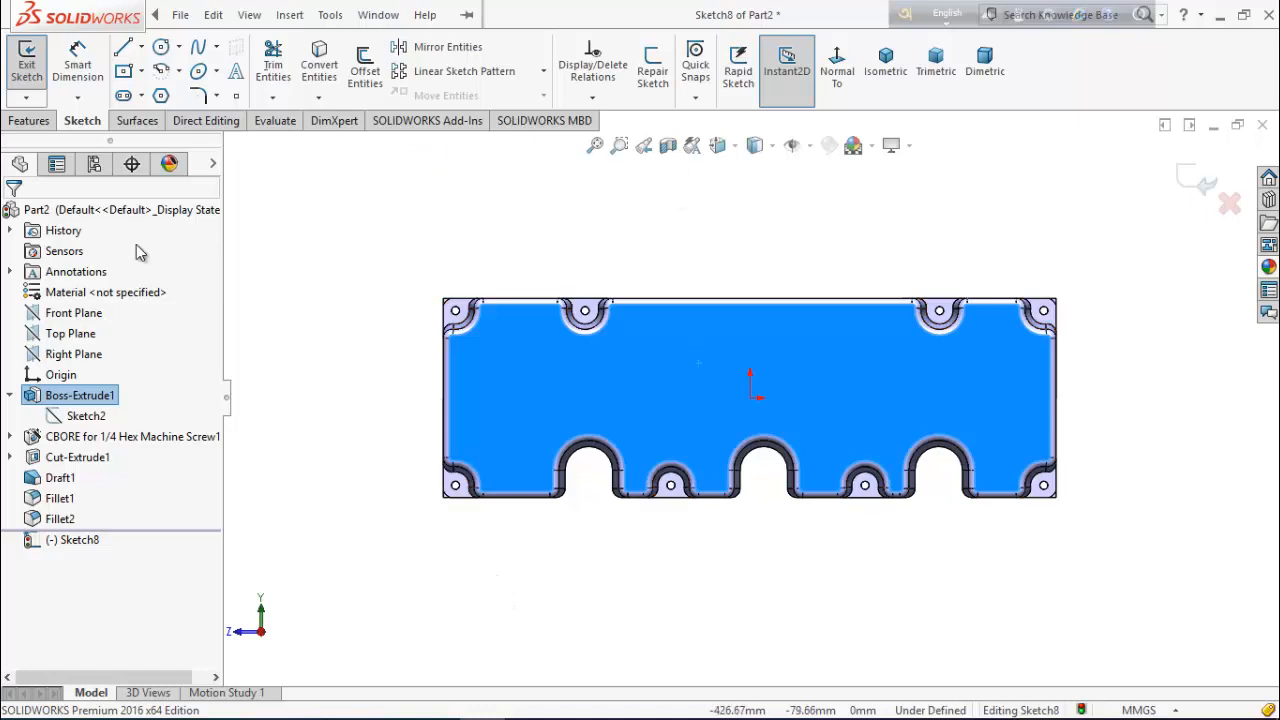
{"action": "left_click", "coordinate": [455, 573]}
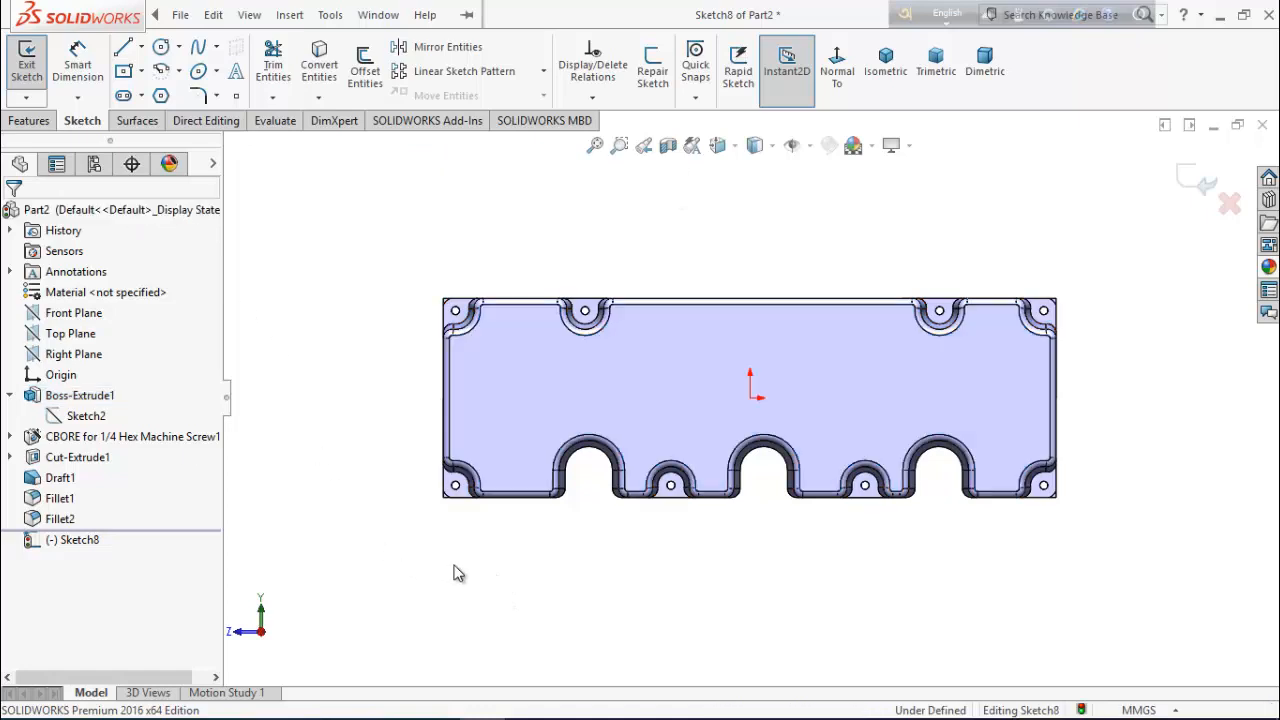
Step: Convert the outlines of the four small leftover sliver faces at the block's corners into sketch entities
{"action": "scroll", "coordinate": [465, 325], "scroll_direction": "down", "scroll_amount": 5}
{"action": "left_click", "coordinate": [573, 318]}
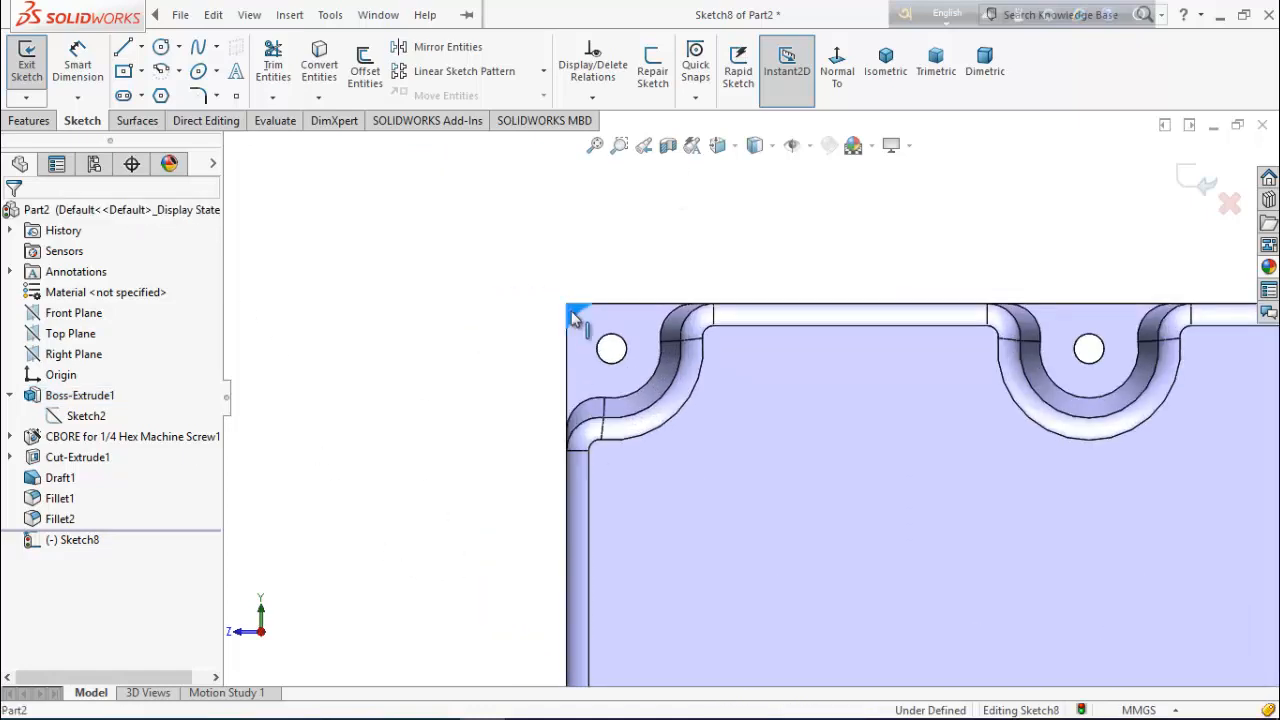
{"action": "scroll", "coordinate": [704, 485], "scroll_direction": "up", "scroll_amount": 8}
{"action": "scroll", "coordinate": [708, 386], "scroll_direction": "down", "scroll_amount": 6}
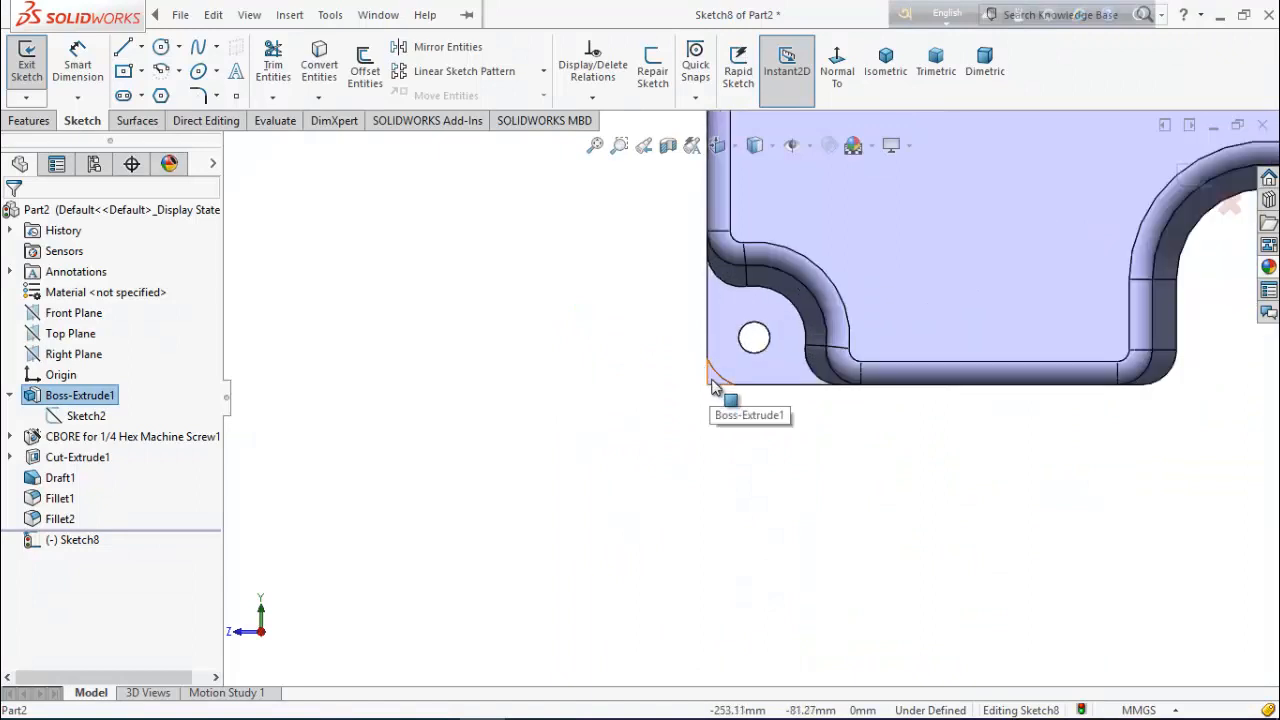
{"action": "scroll", "coordinate": [800, 430], "scroll_direction": "up", "scroll_amount": 4}
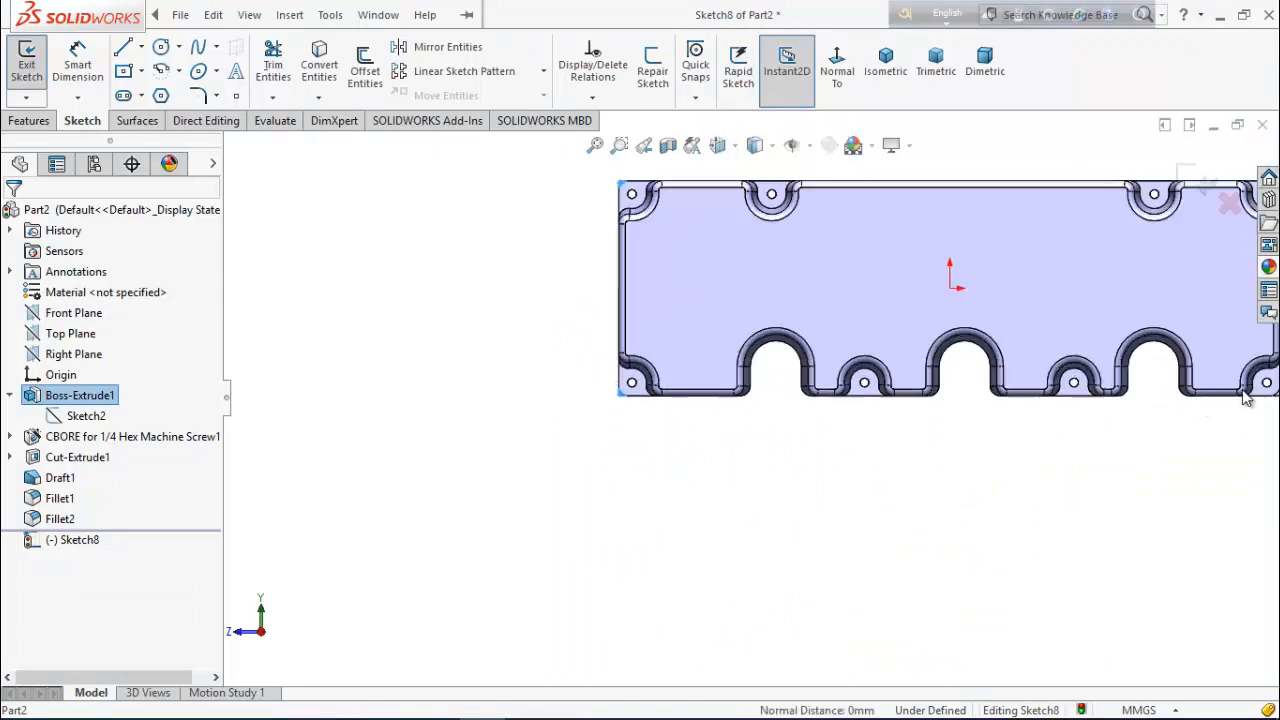
{"action": "scroll", "coordinate": [1245, 398], "scroll_direction": "down", "scroll_amount": 4}
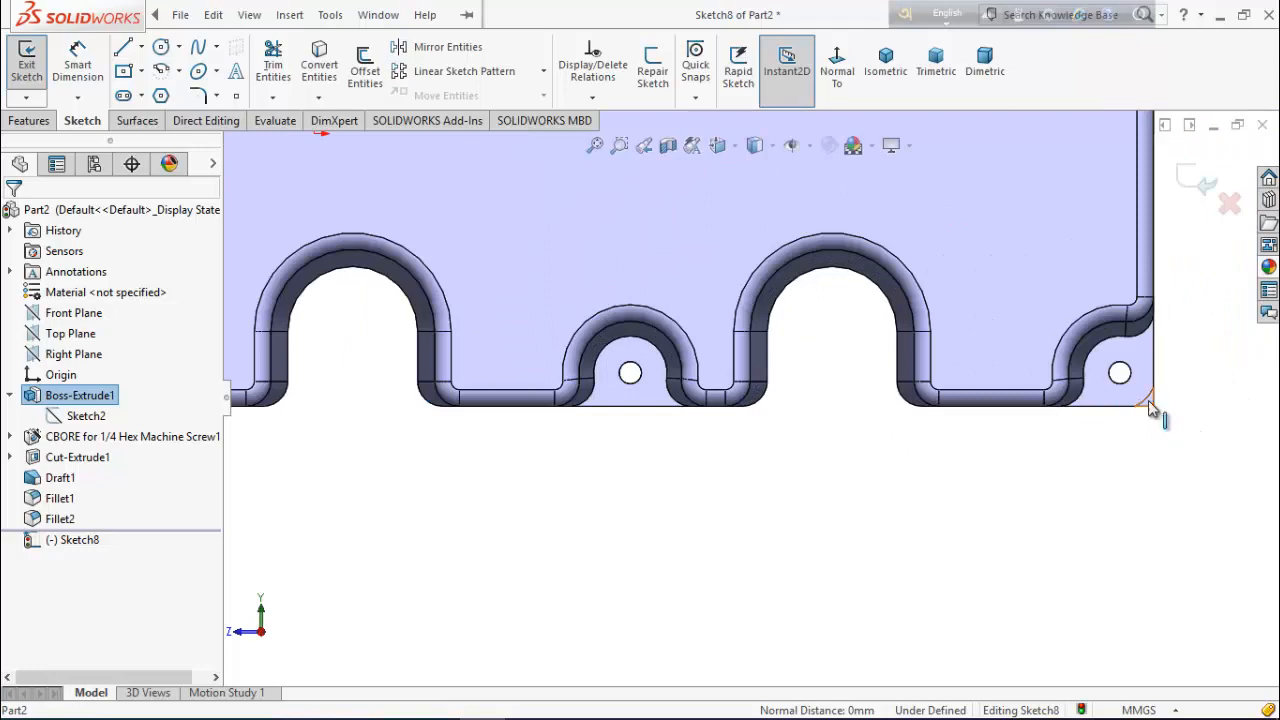
{"action": "scroll", "coordinate": [1147, 401], "scroll_direction": "down", "scroll_amount": 3}
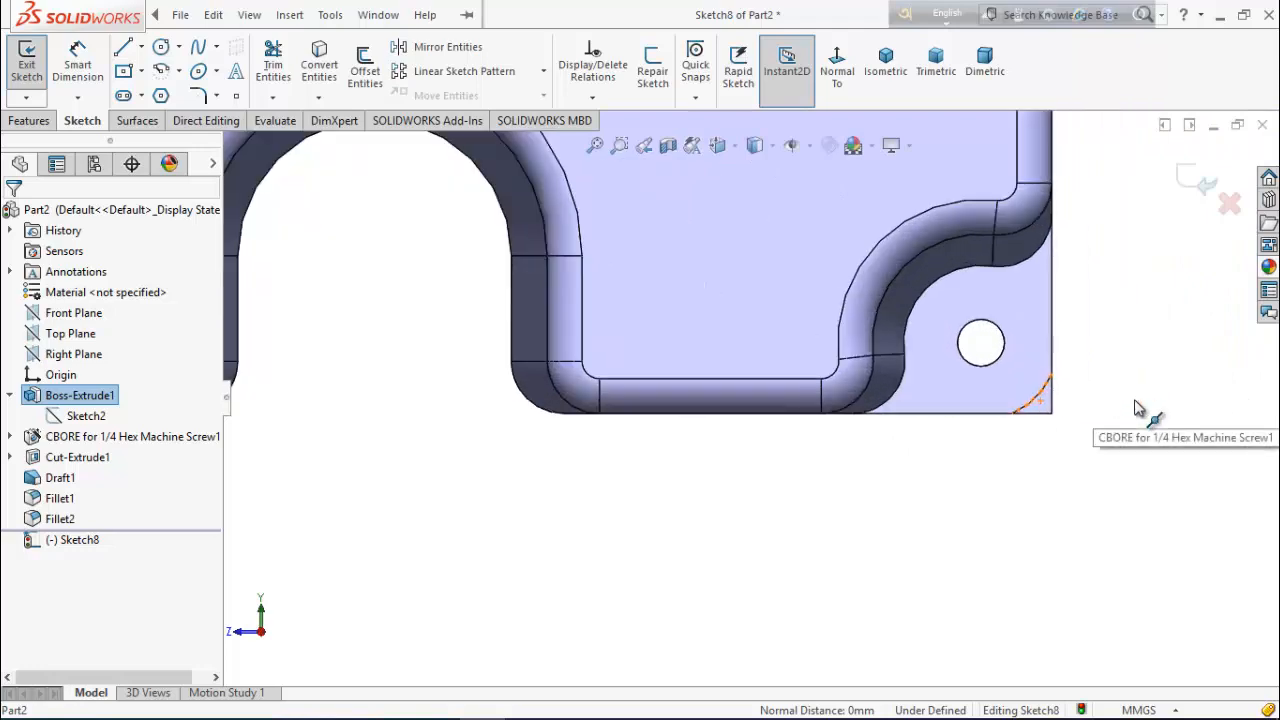
{"action": "left_click", "coordinate": [1046, 406]}
{"action": "scroll", "coordinate": [1000, 360], "scroll_direction": "up", "scroll_amount": 4}
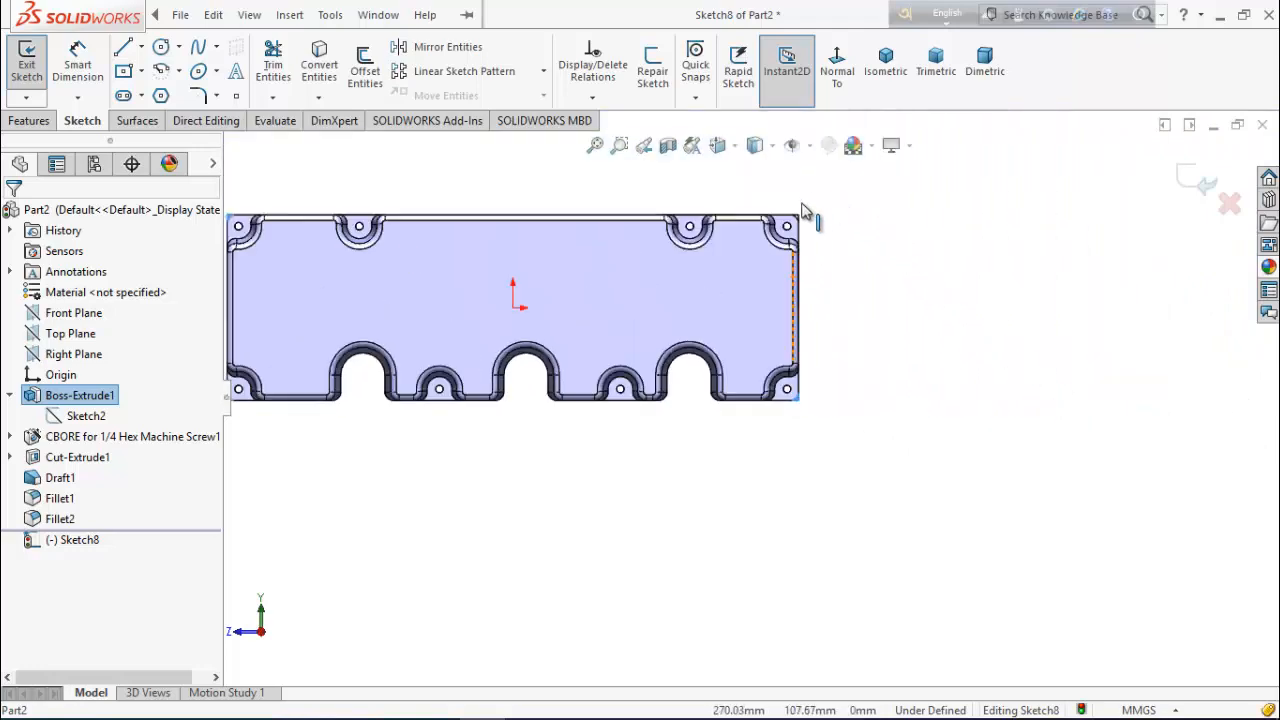
{"action": "scroll", "coordinate": [803, 211], "scroll_direction": "down", "scroll_amount": 5}
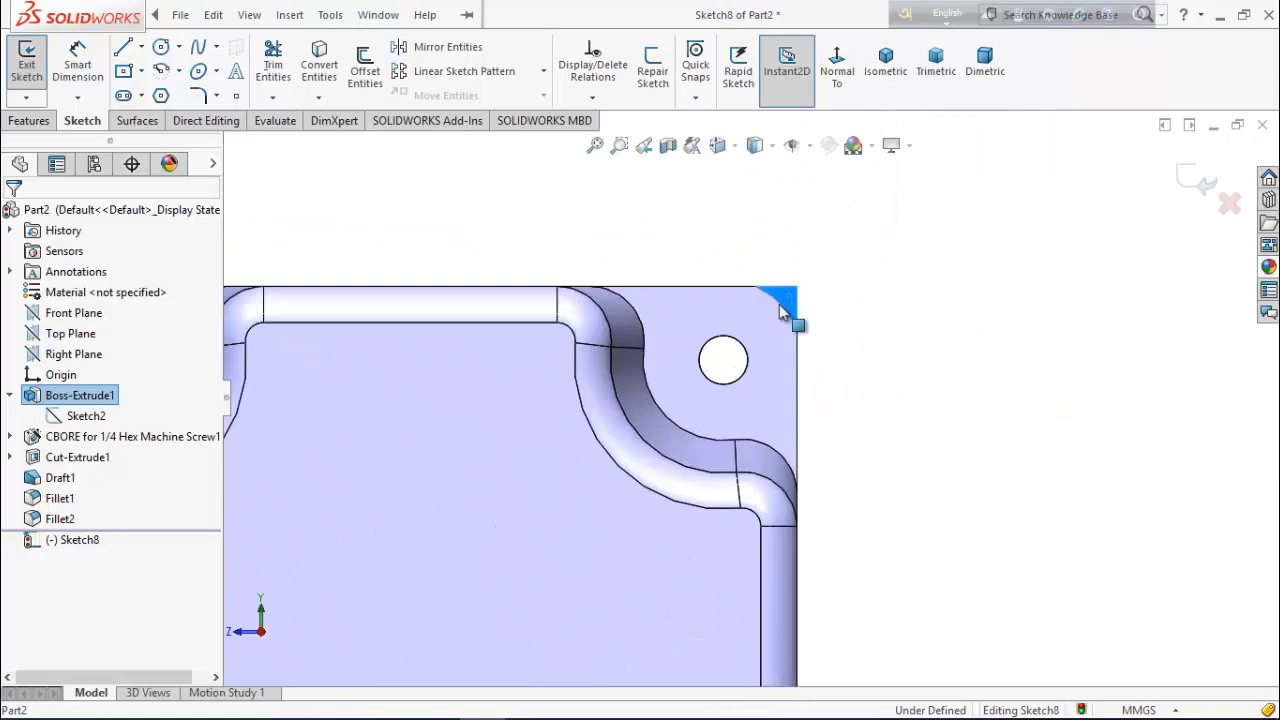
{"action": "scroll", "coordinate": [760, 320], "scroll_direction": "up", "scroll_amount": 5}
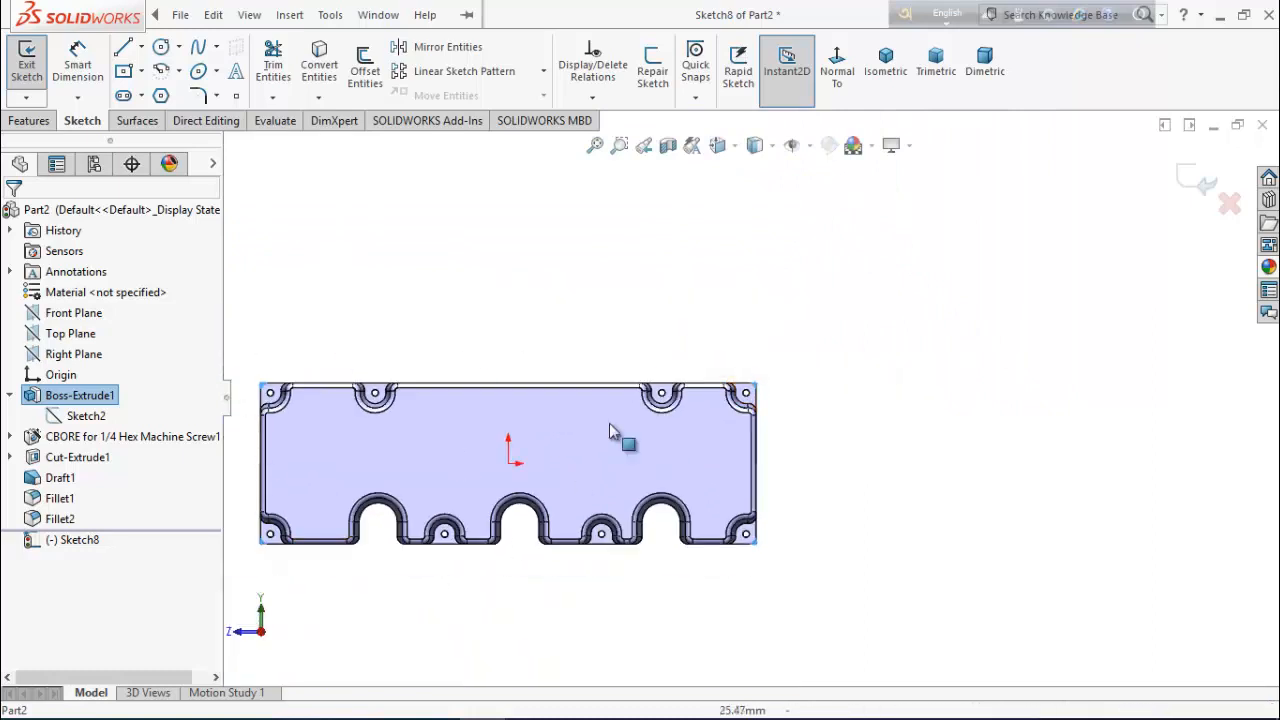
{"action": "left_click", "coordinate": [318, 68]}
{"action": "scroll", "coordinate": [758, 418], "scroll_direction": "down", "scroll_amount": 2}
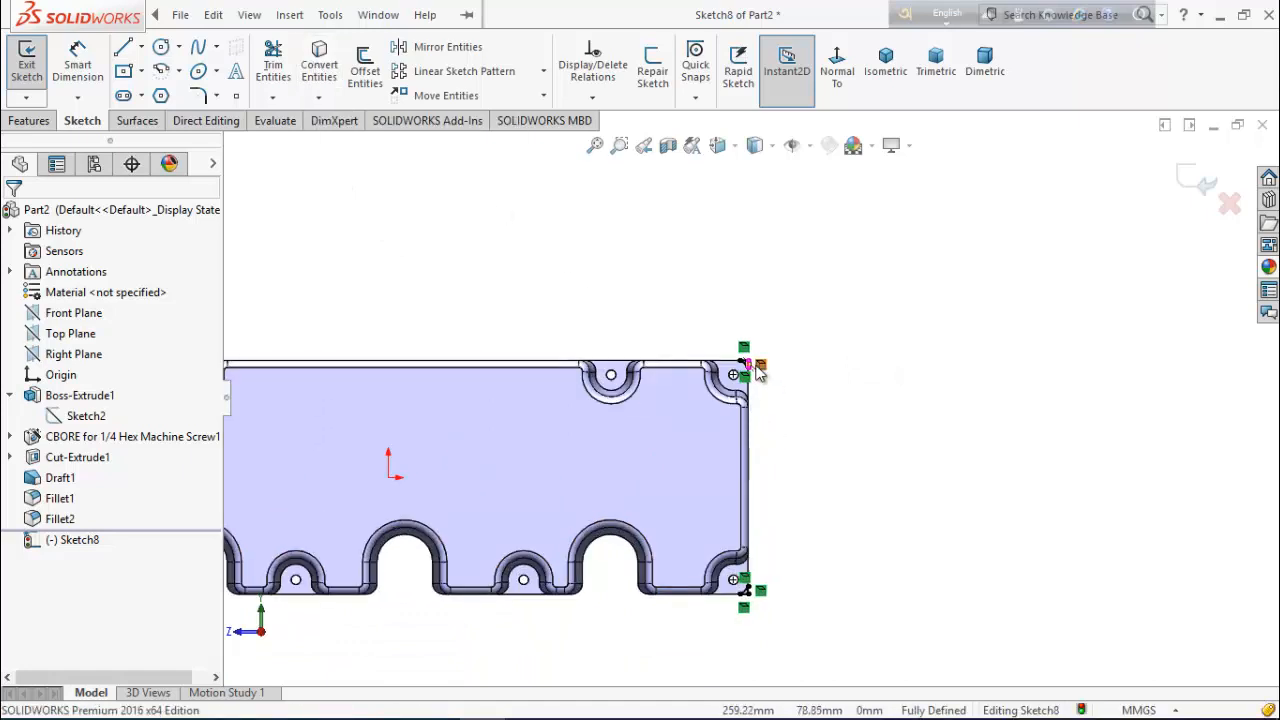
{"action": "scroll", "coordinate": [768, 380], "scroll_direction": "up", "scroll_amount": 2}
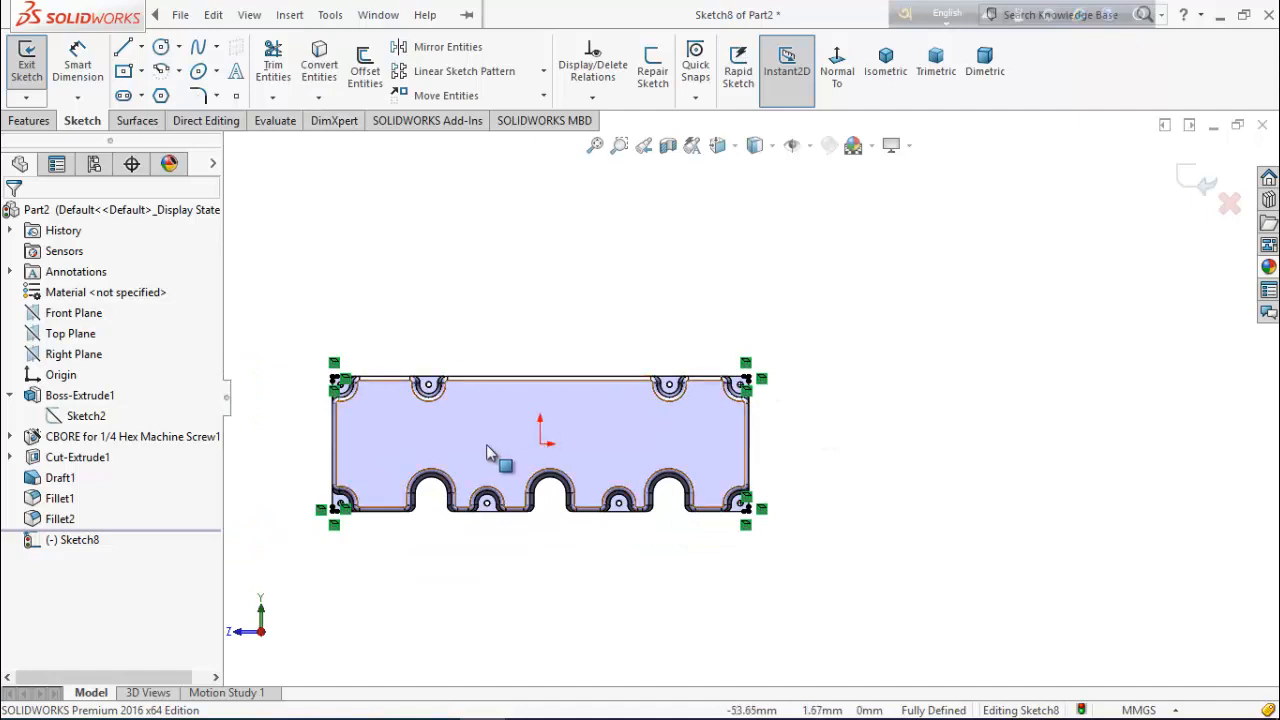
Step: Cut away the four corner slivers with an Extruded Cut set to Up To Surface, ending at a corner counterbore's floor face
{"action": "left_click", "coordinate": [30, 121]}
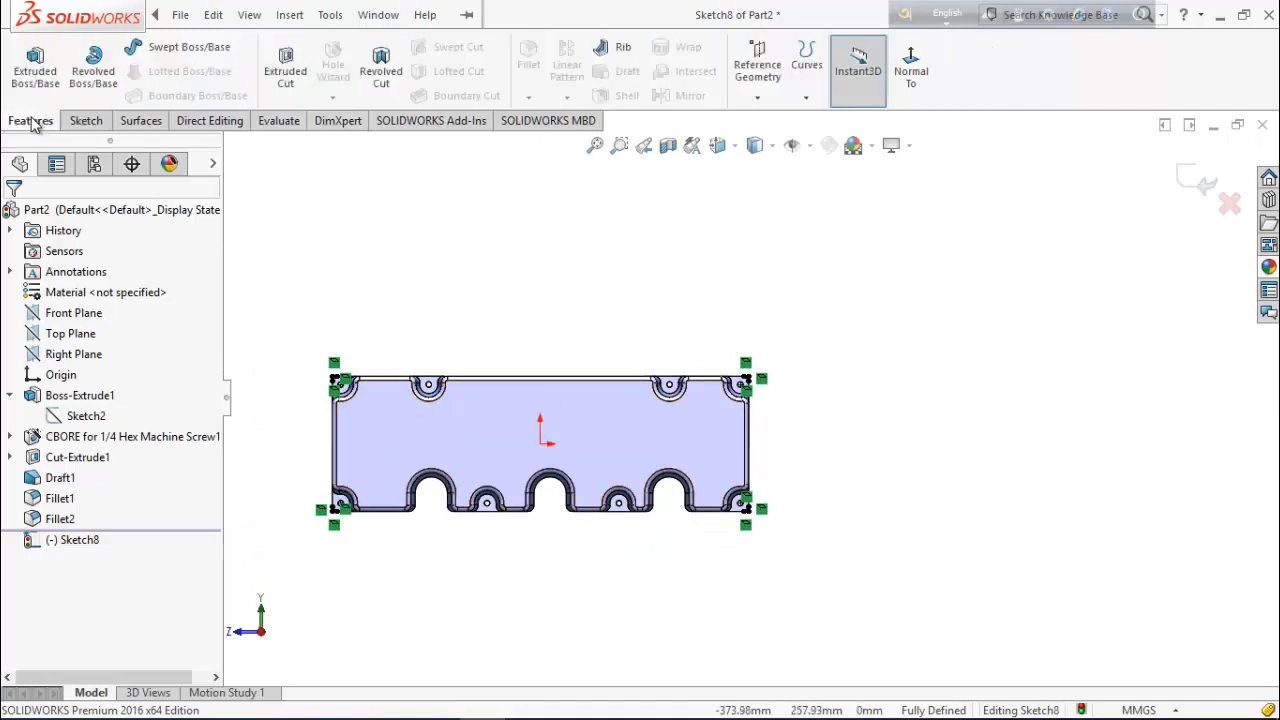
{"action": "left_click", "coordinate": [285, 70]}
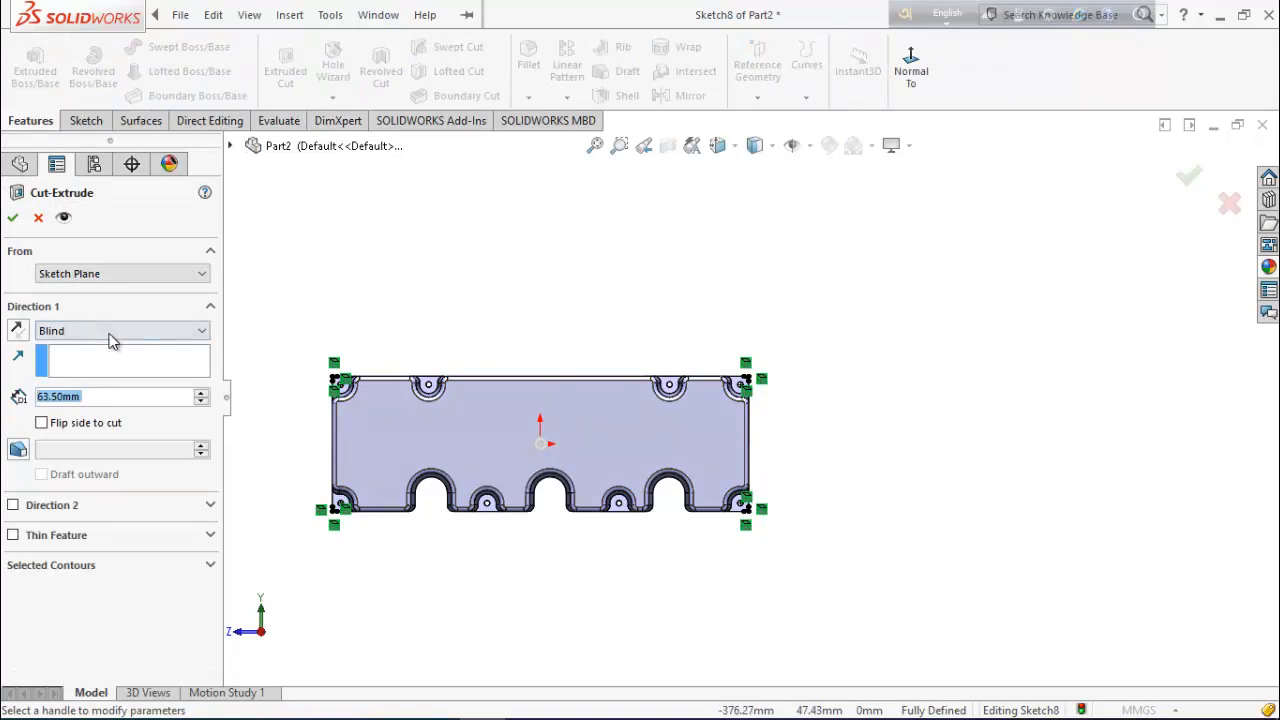
{"action": "left_click", "coordinate": [112, 335]}
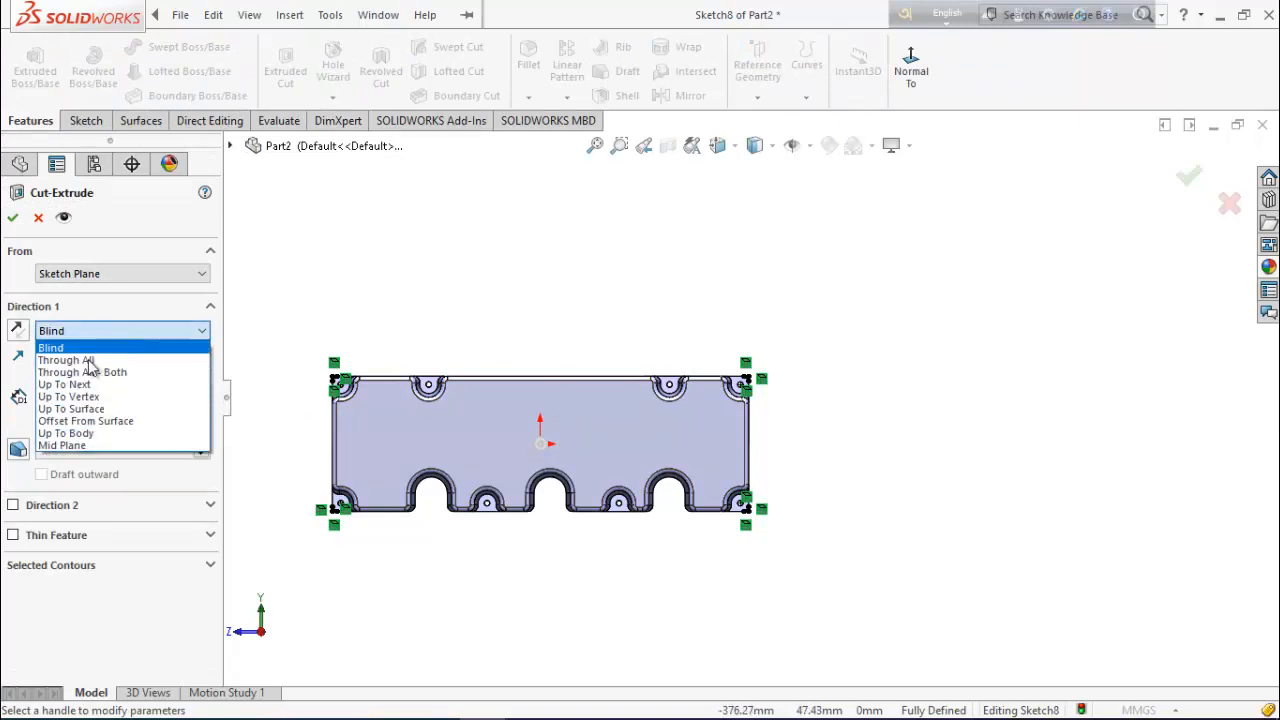
{"action": "left_click", "coordinate": [70, 409]}
{"action": "scroll", "coordinate": [320, 411], "scroll_direction": "up", "scroll_amount": 4}
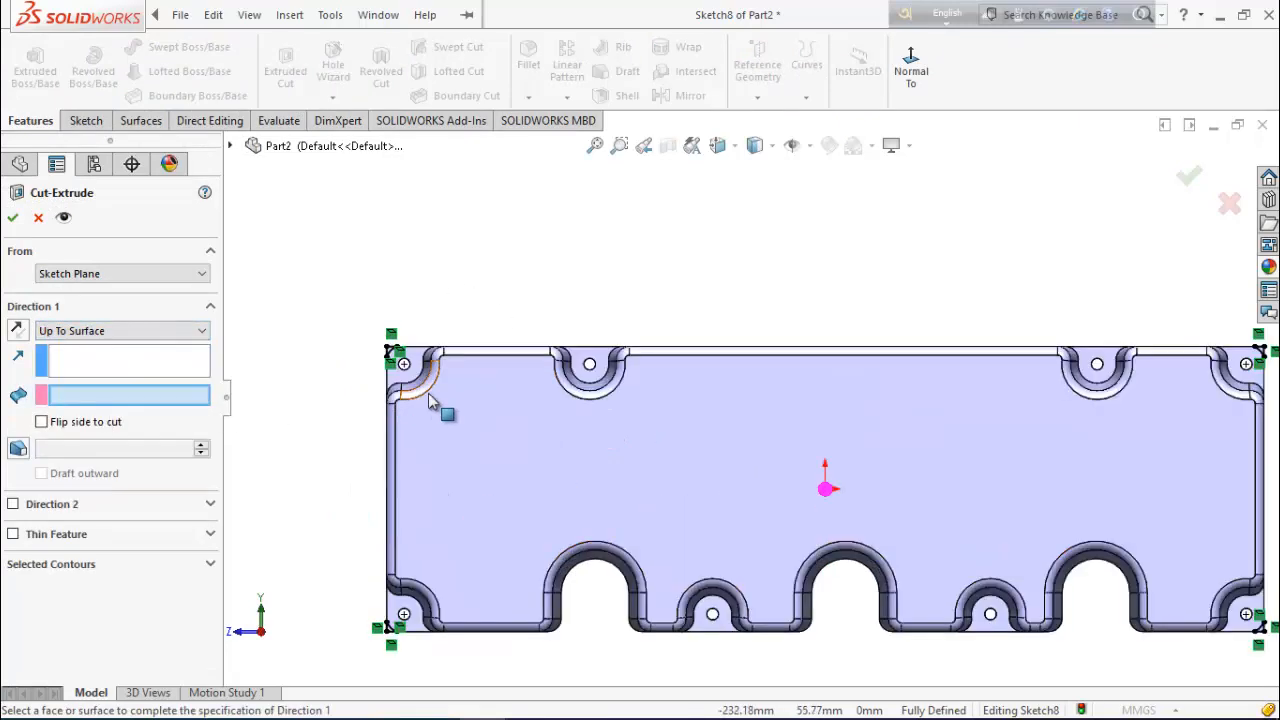
{"action": "scroll", "coordinate": [430, 400], "scroll_direction": "up", "scroll_amount": 5}
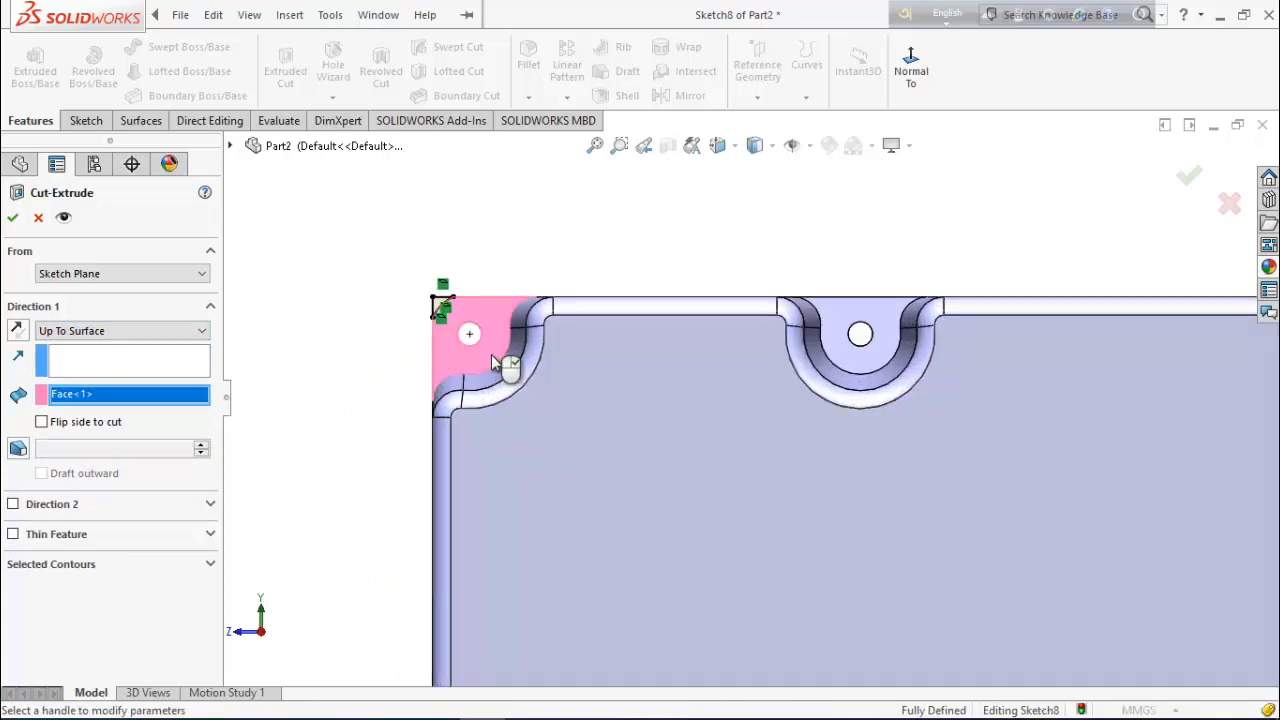
{"action": "left_click", "coordinate": [495, 360]}
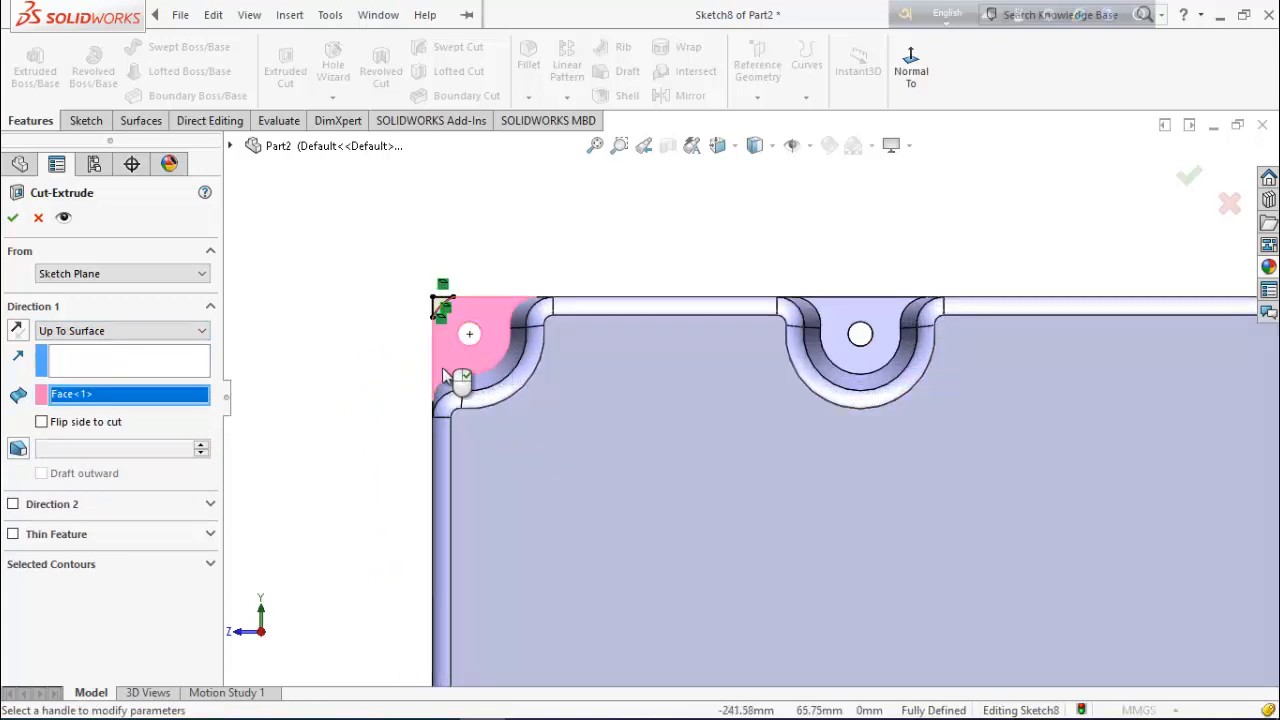
{"action": "scroll", "coordinate": [280, 388], "scroll_direction": "down", "scroll_amount": 3}
{"action": "left_click", "coordinate": [12, 217]}
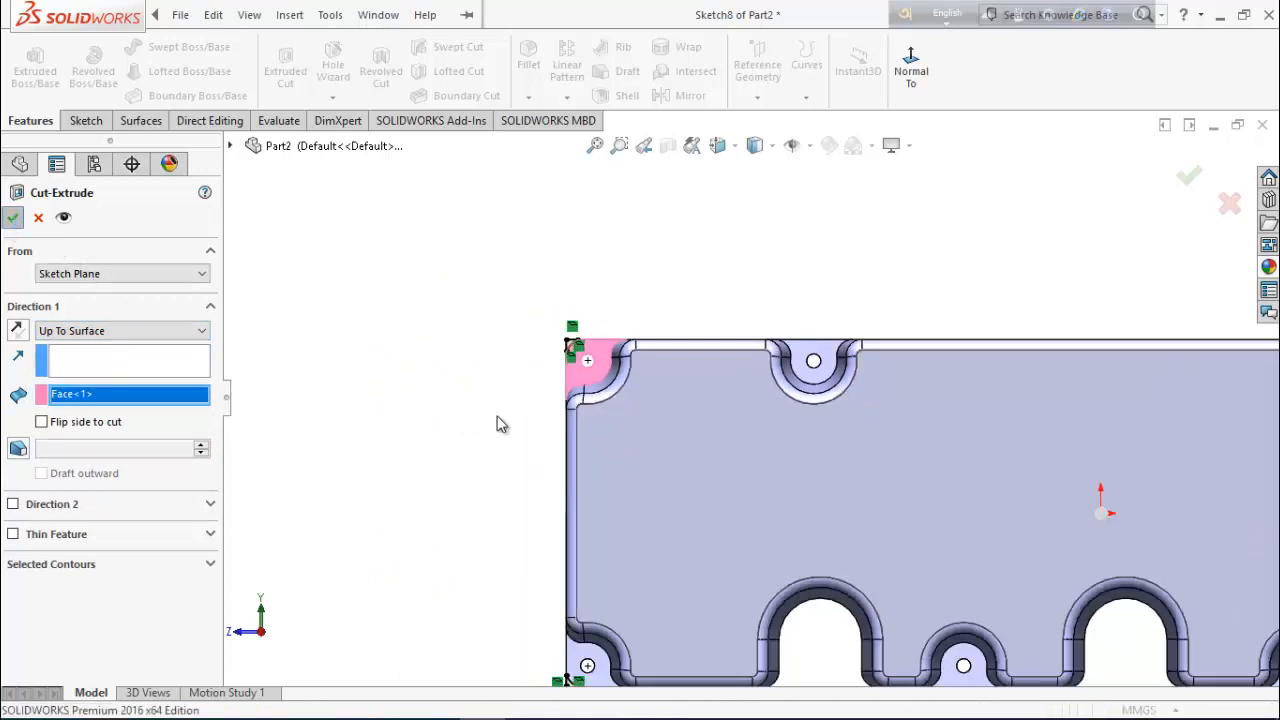
{"action": "key", "text": "f"}
{"action": "left_click", "coordinate": [558, 447]}
{"action": "scroll", "coordinate": [709, 509], "scroll_direction": "up", "scroll_amount": 5}
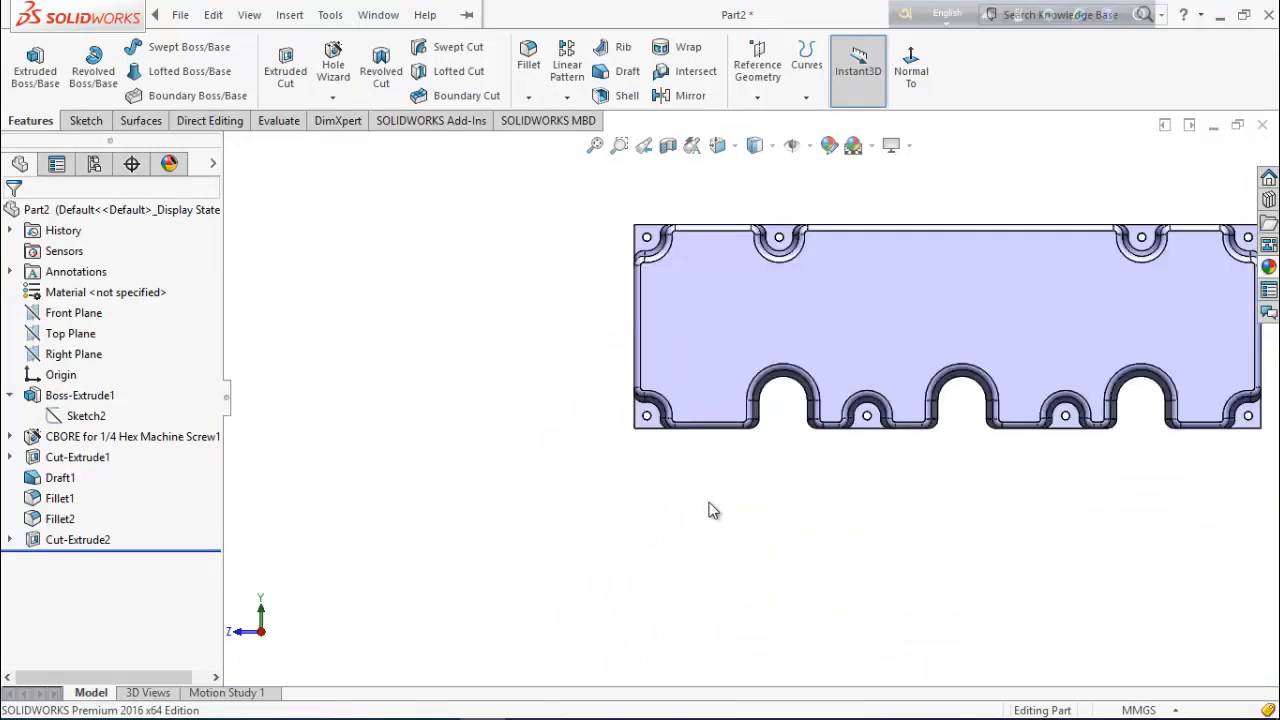
{"action": "scroll", "coordinate": [690, 436], "scroll_direction": "down", "scroll_amount": 5}
{"action": "middle_click_drag", "start_coordinate": [983, 512], "coordinate": [910, 425]}
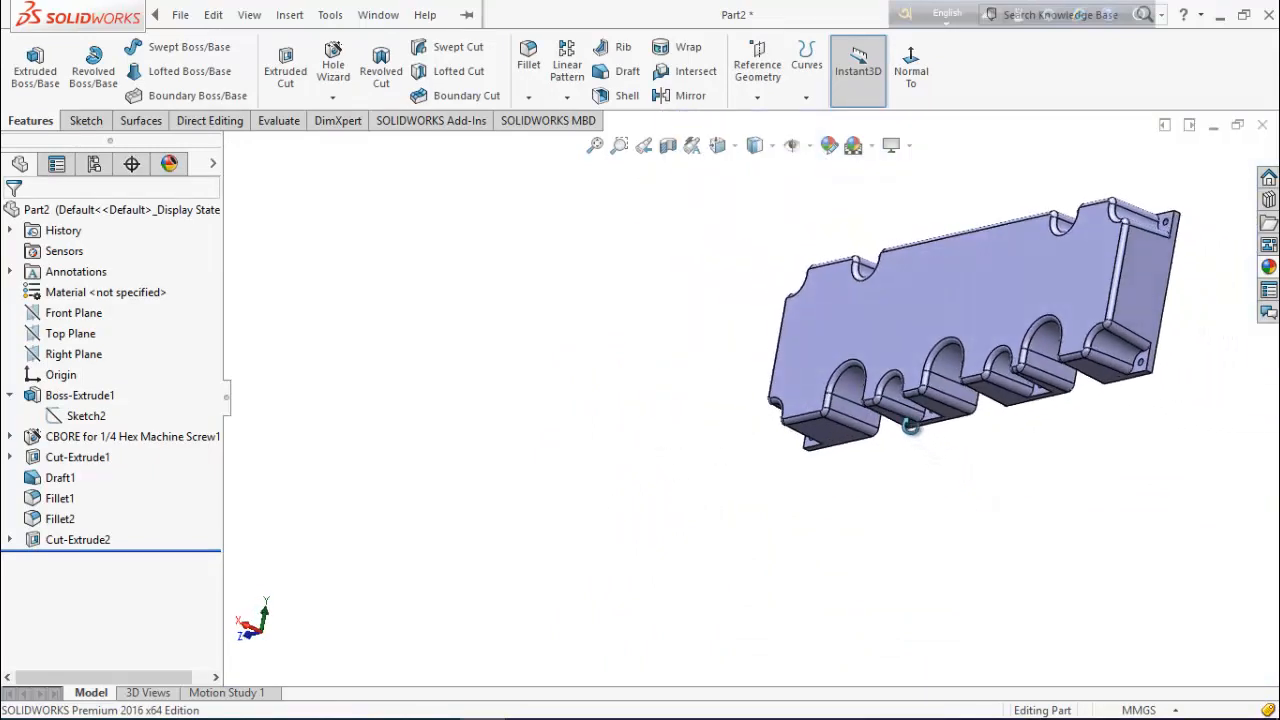
Step: Start a fillet with a 25.4 mm radius and select the two short corner edges of the base at one end of the block
{"action": "left_click", "coordinate": [528, 55]}
{"action": "scroll", "coordinate": [91, 530], "scroll_direction": "down", "scroll_amount": 2}
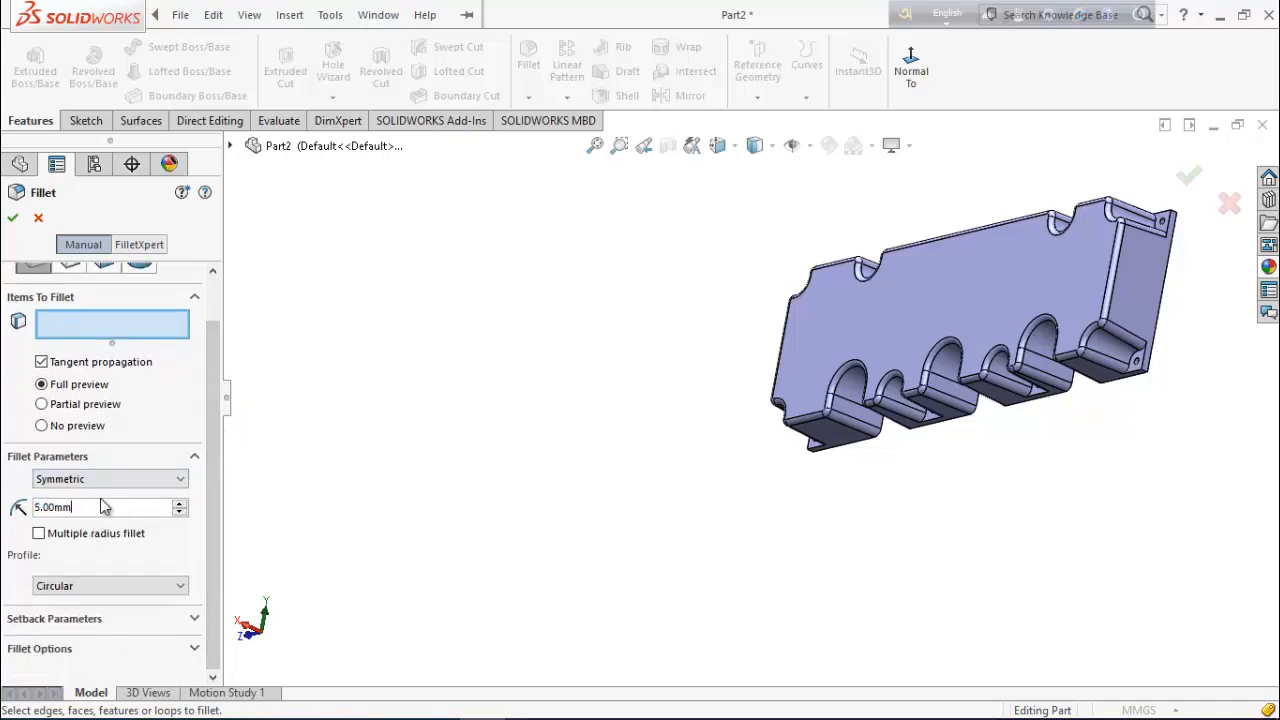
{"action": "type", "text": "25.4"}
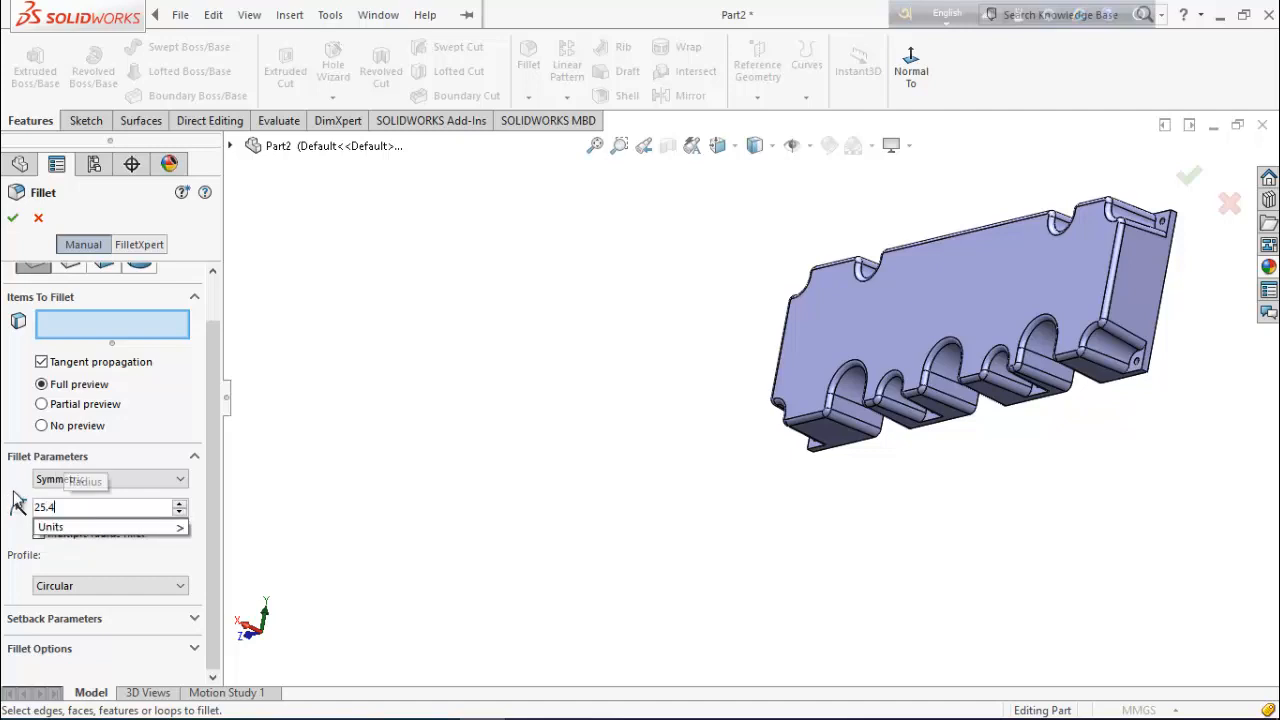
{"action": "key", "text": "Return"}
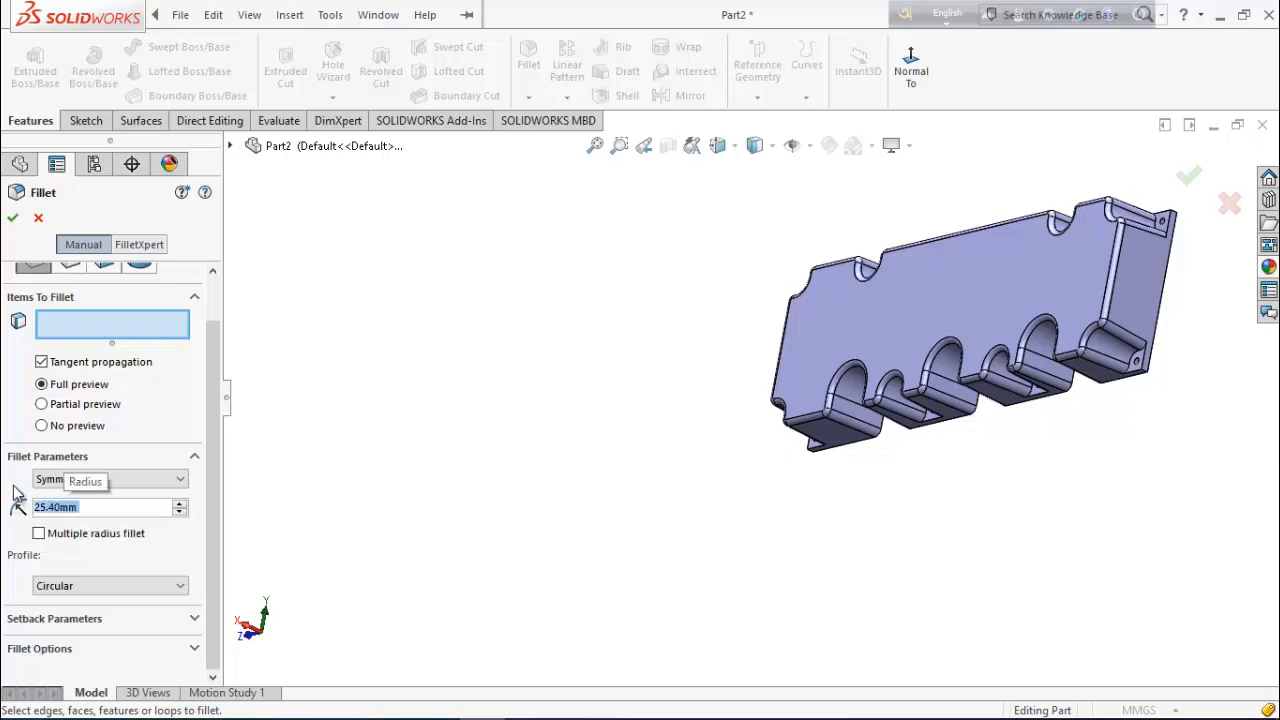
{"action": "middle_click_drag", "start_coordinate": [778, 541], "coordinate": [742, 517]}
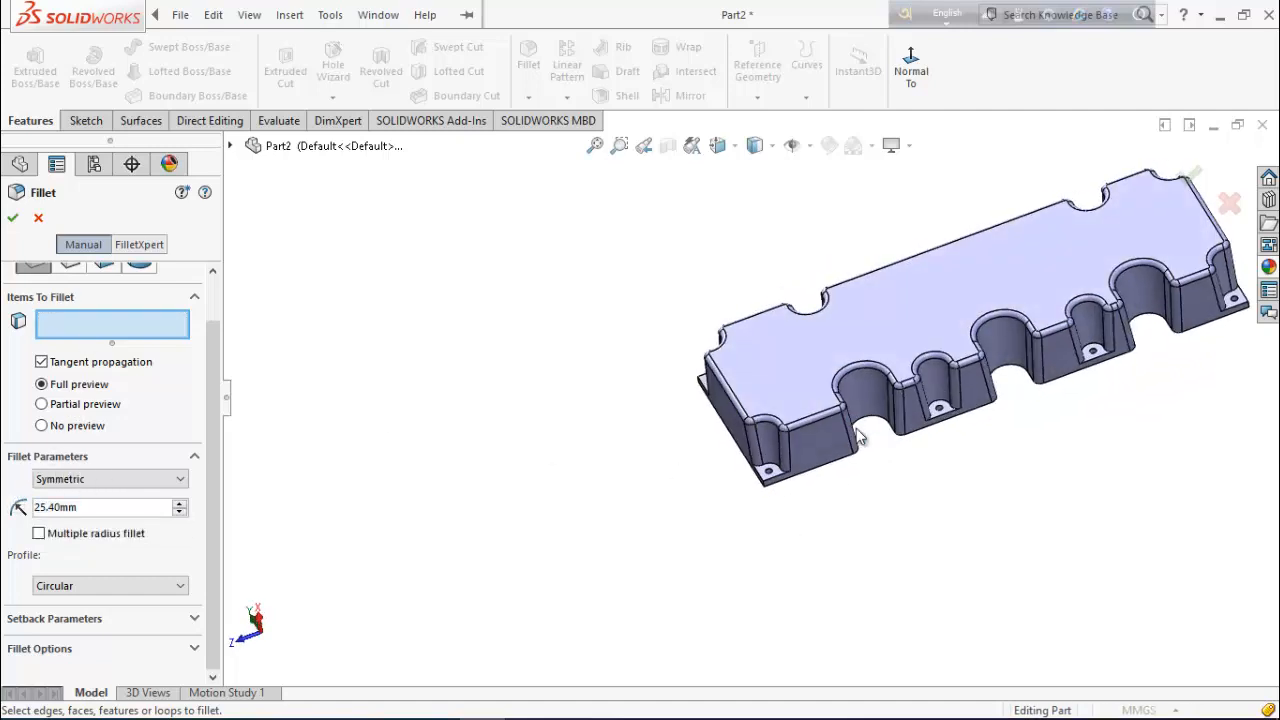
{"action": "scroll", "coordinate": [808, 451], "scroll_direction": "down", "scroll_amount": 3}
{"action": "scroll", "coordinate": [800, 447], "scroll_direction": "down", "scroll_amount": 2}
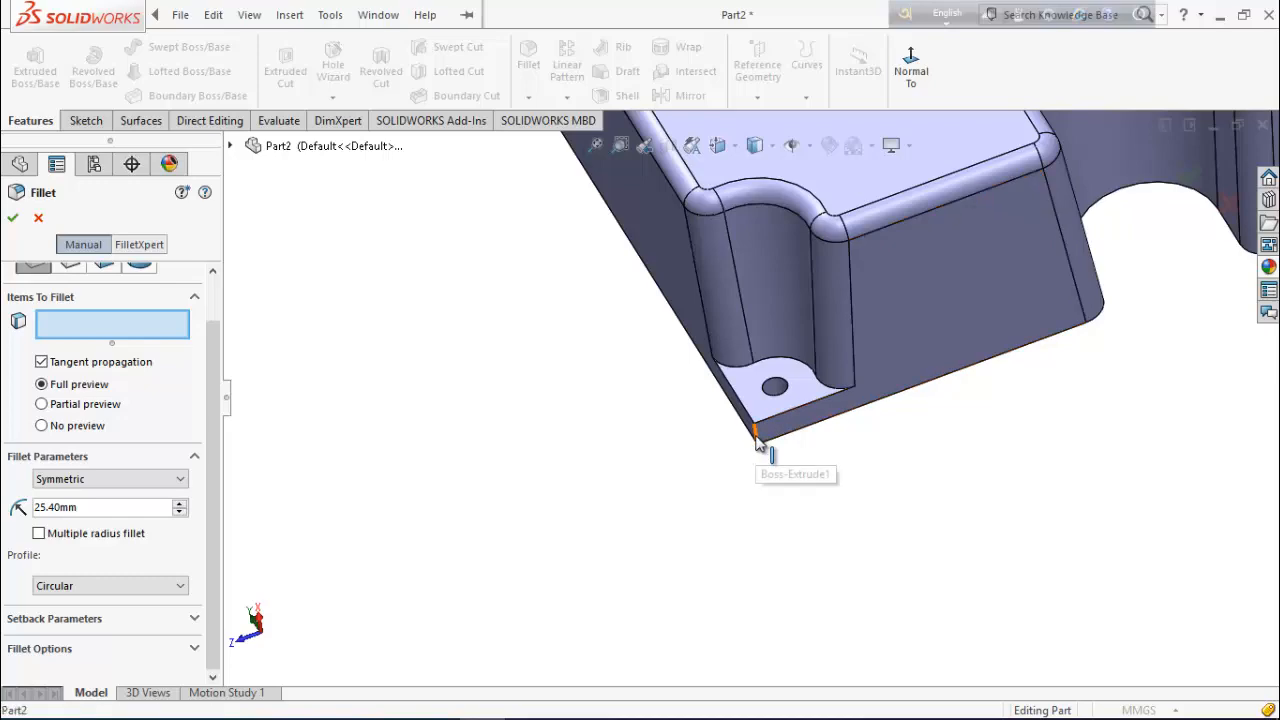
{"action": "left_click", "coordinate": [760, 440]}
{"action": "scroll", "coordinate": [765, 437], "scroll_direction": "up", "scroll_amount": 2}
{"action": "middle_click_drag", "start_coordinate": [765, 437], "coordinate": [549, 289]}
{"action": "scroll", "coordinate": [597, 335], "scroll_direction": "down", "scroll_amount": 5}
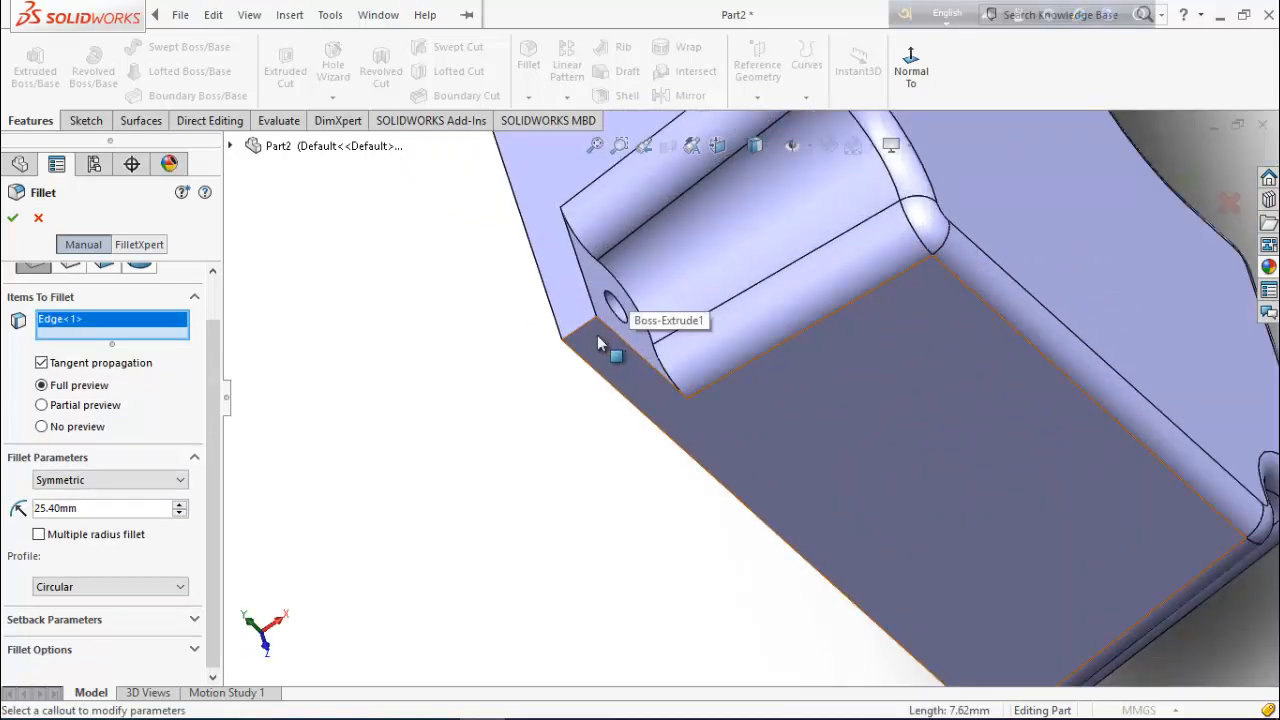
{"action": "left_click", "coordinate": [593, 341]}
Step: Add the two short base corner edges at the block's other end to the selection and complete the 25.4 mm fillet
{"action": "scroll", "coordinate": [600, 360], "scroll_direction": "up", "scroll_amount": 6}
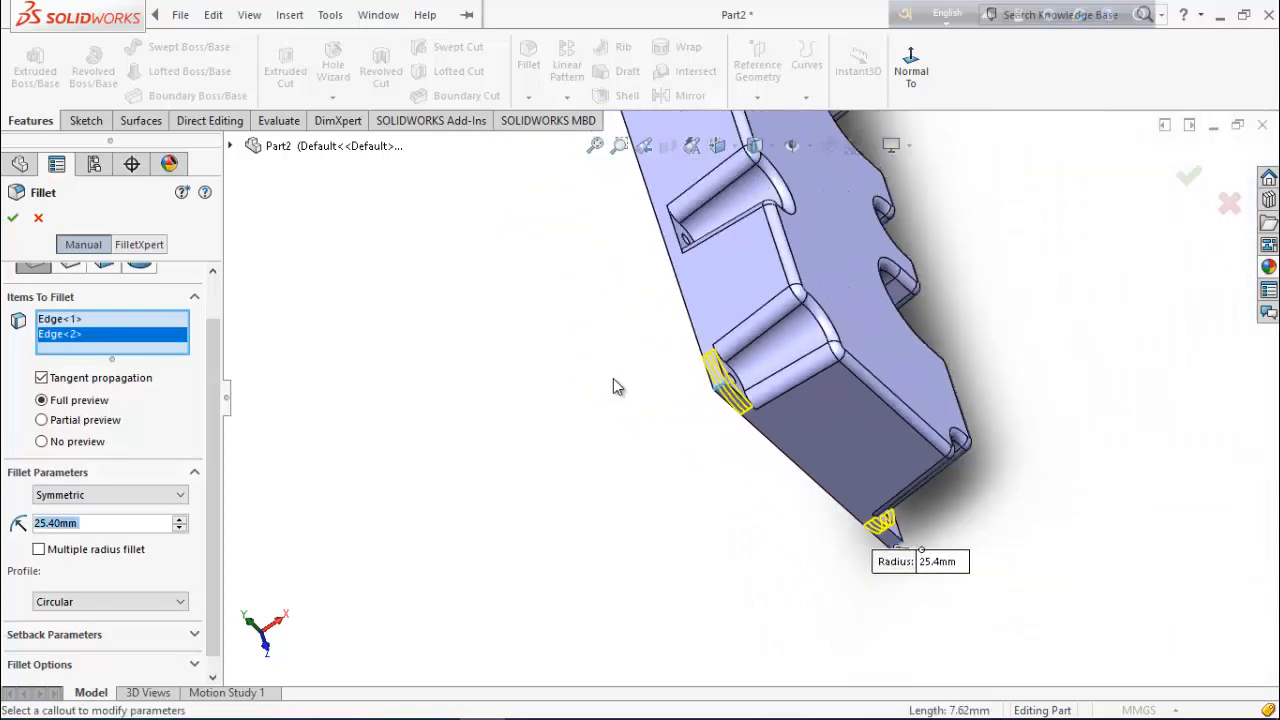
{"action": "middle_click_drag", "start_coordinate": [644, 373], "coordinate": [430, 485]}
{"action": "scroll", "coordinate": [698, 310], "scroll_direction": "down", "scroll_amount": 5}
{"action": "scroll", "coordinate": [683, 305], "scroll_direction": "down", "scroll_amount": 4}
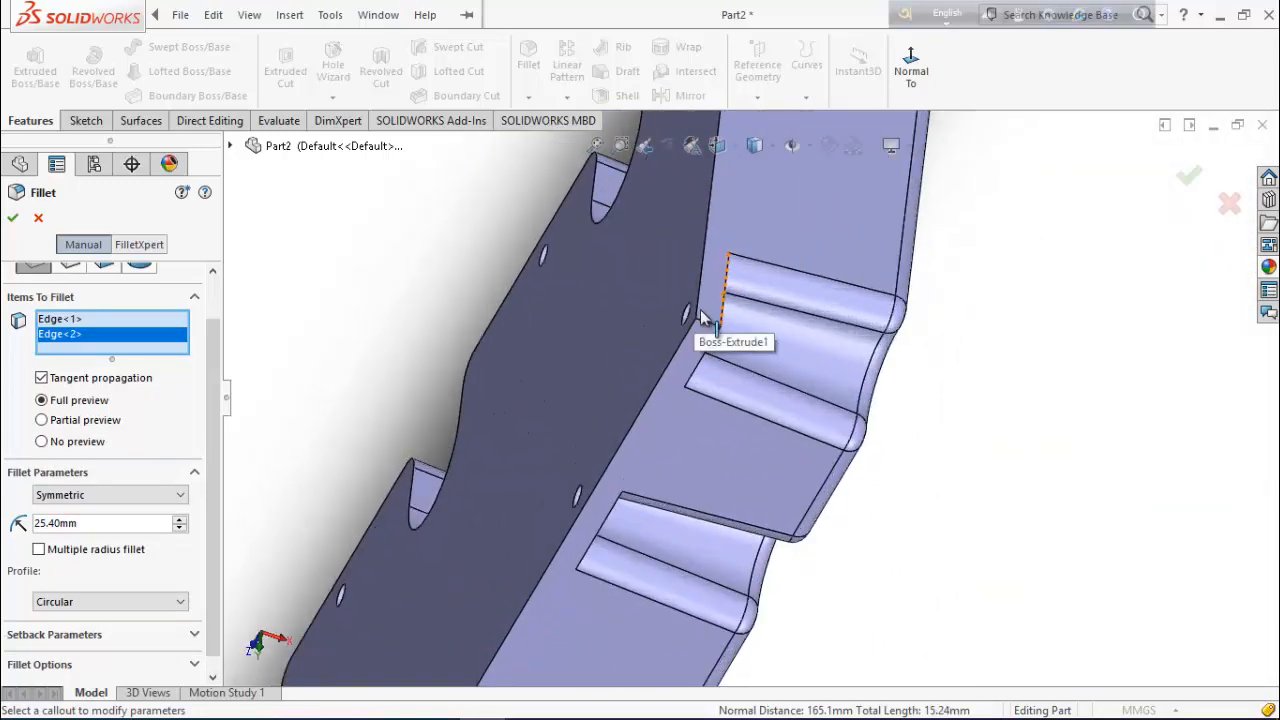
{"action": "left_click", "coordinate": [706, 328]}
{"action": "scroll", "coordinate": [706, 328], "scroll_direction": "up", "scroll_amount": 4}
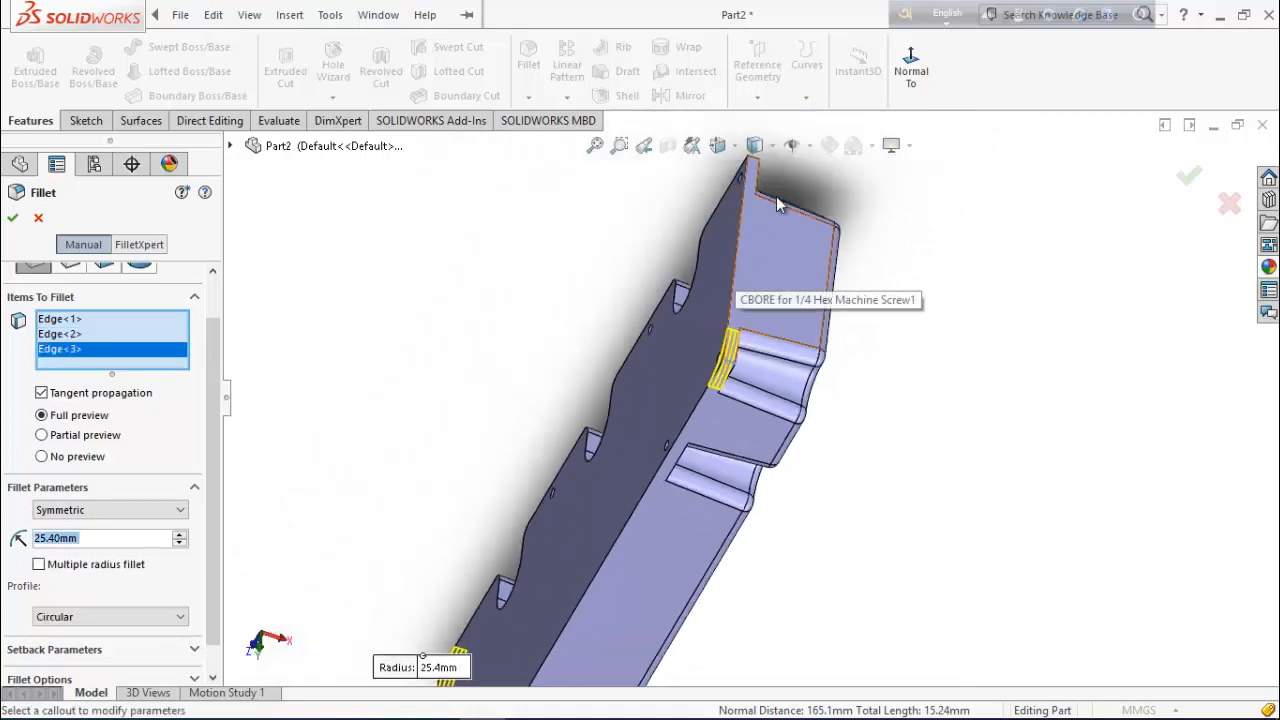
{"action": "middle_click_drag", "start_coordinate": [777, 200], "coordinate": [773, 325]}
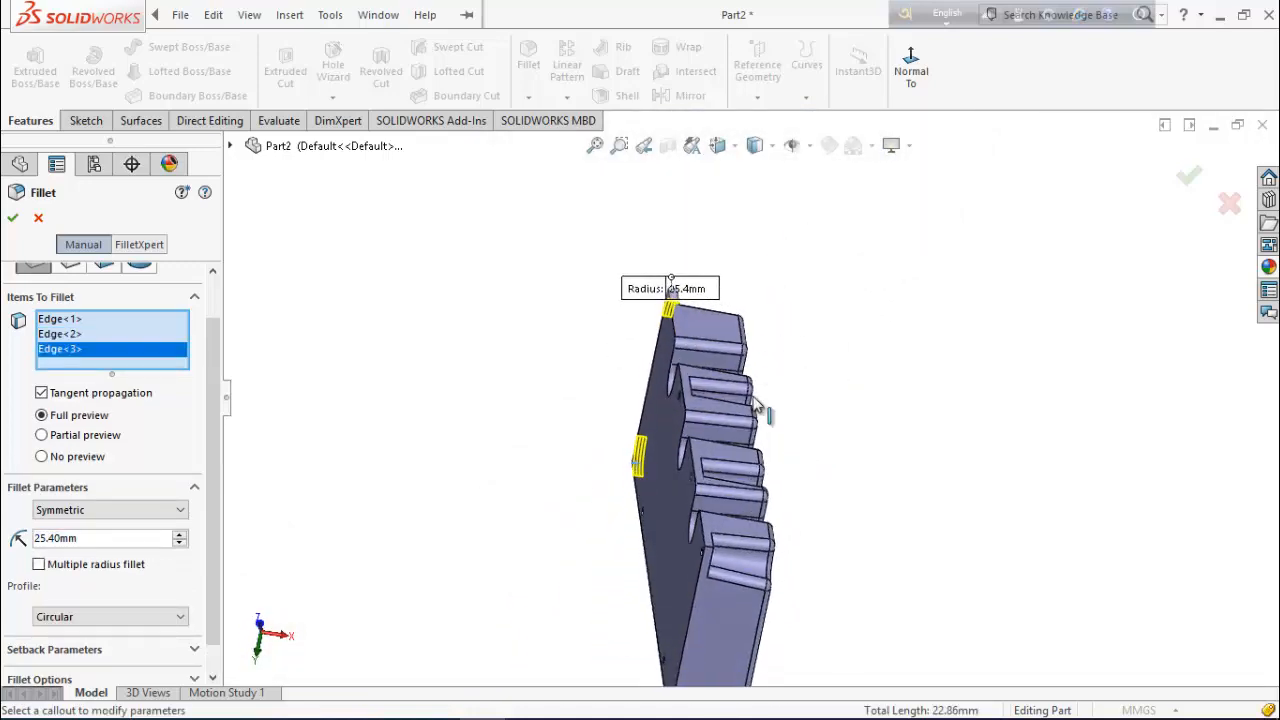
{"action": "scroll", "coordinate": [700, 535], "scroll_direction": "down", "scroll_amount": 4}
{"action": "scroll", "coordinate": [700, 535], "scroll_direction": "down", "scroll_amount": 2}
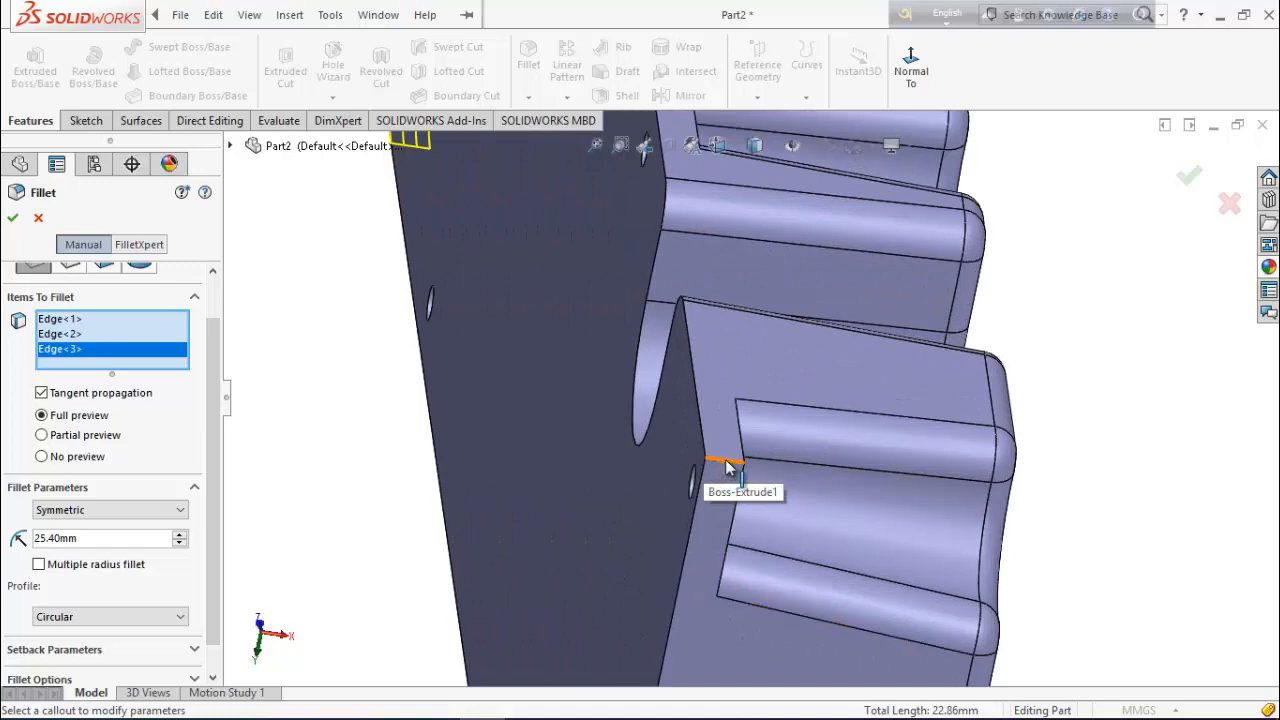
{"action": "left_click", "coordinate": [718, 462]}
{"action": "left_click", "coordinate": [14, 219]}
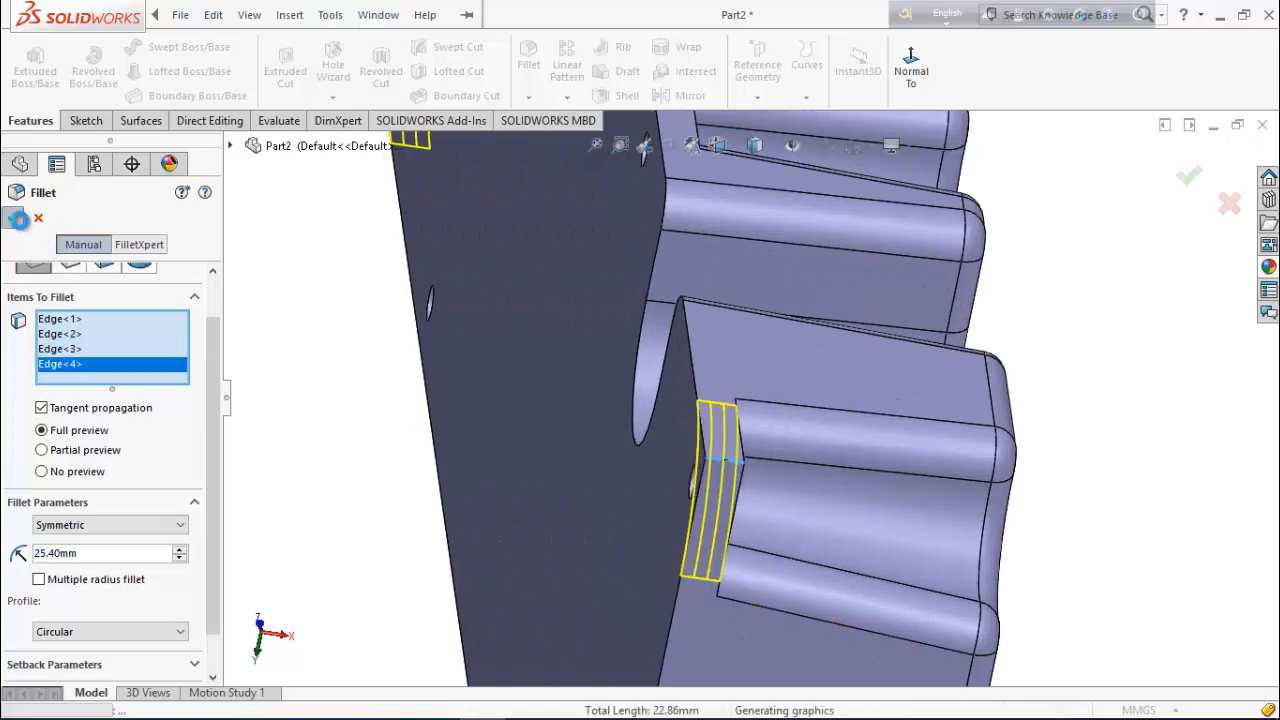
{"action": "scroll", "coordinate": [660, 443], "scroll_direction": "up", "scroll_amount": 4}
{"action": "middle_click_drag", "start_coordinate": [643, 441], "coordinate": [826, 345]}
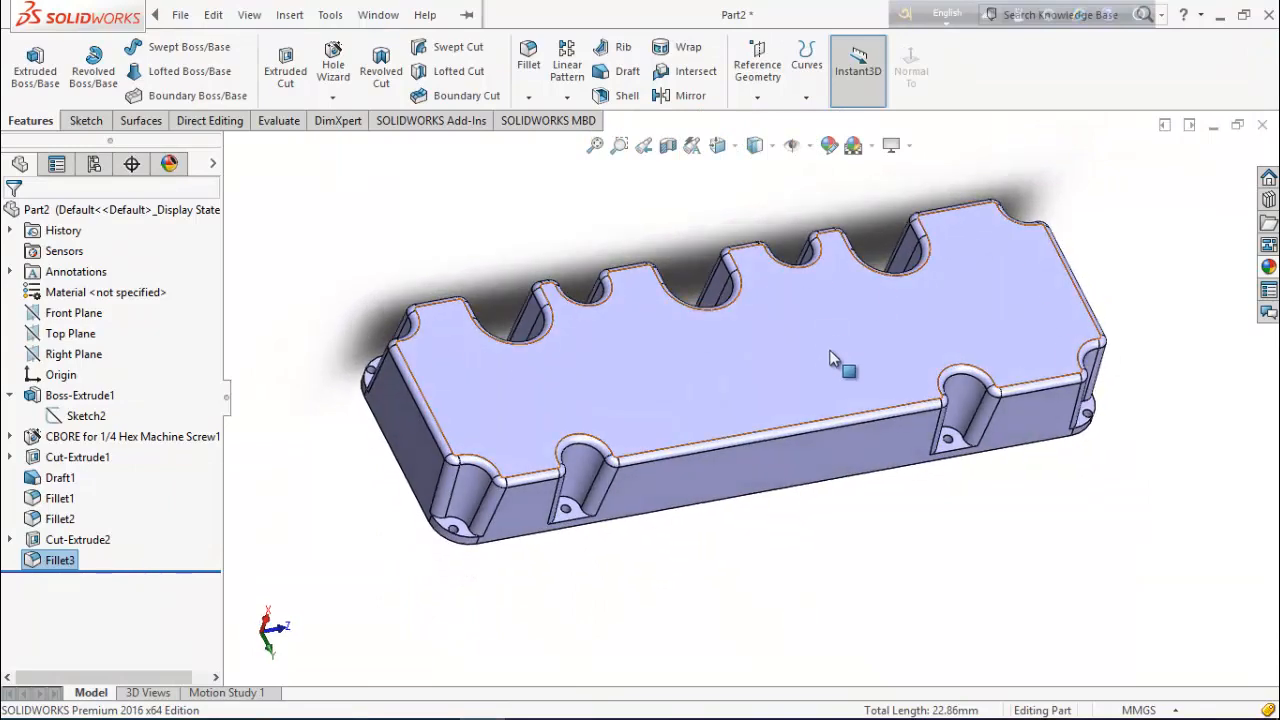
Step: Shell the block to a 6.35 mm wall thickness, removing the large flat underside face with the small hole openings
{"action": "middle_click_drag", "start_coordinate": [867, 565], "coordinate": [845, 485]}
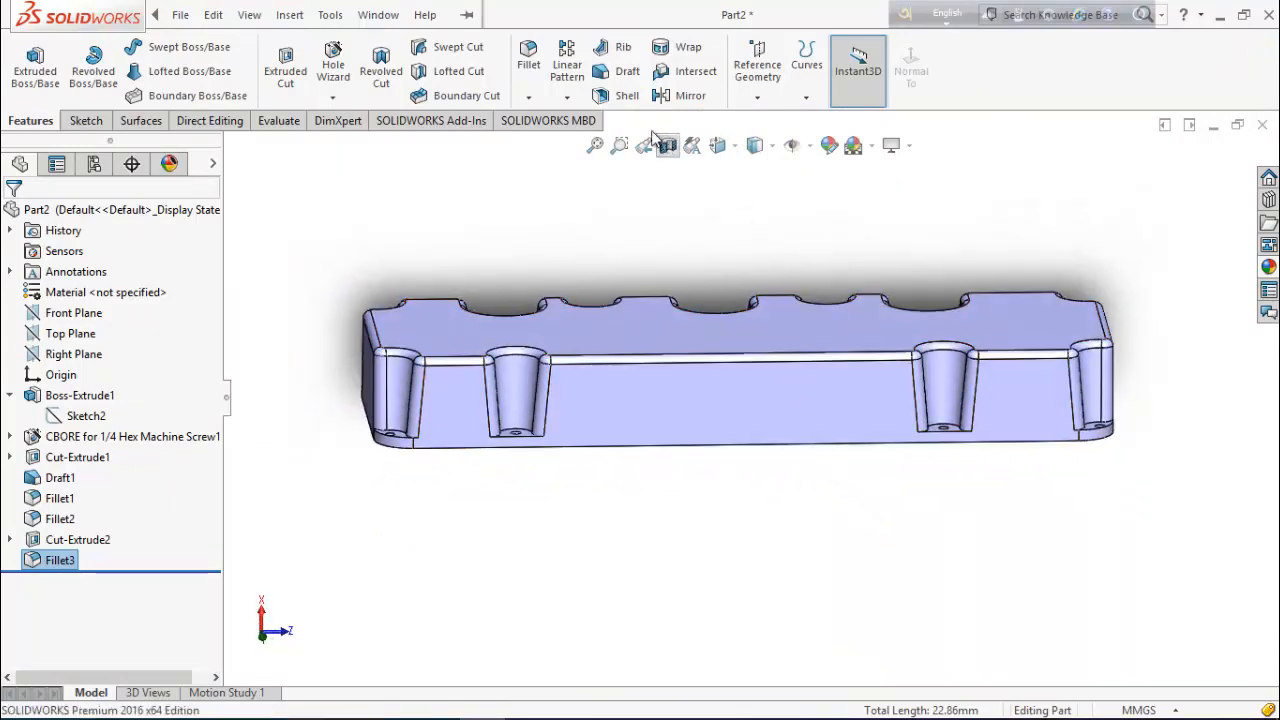
{"action": "left_click", "coordinate": [627, 95]}
{"action": "middle_click_drag", "start_coordinate": [650, 415], "coordinate": [757, 445]}
{"action": "left_click", "coordinate": [707, 365]}
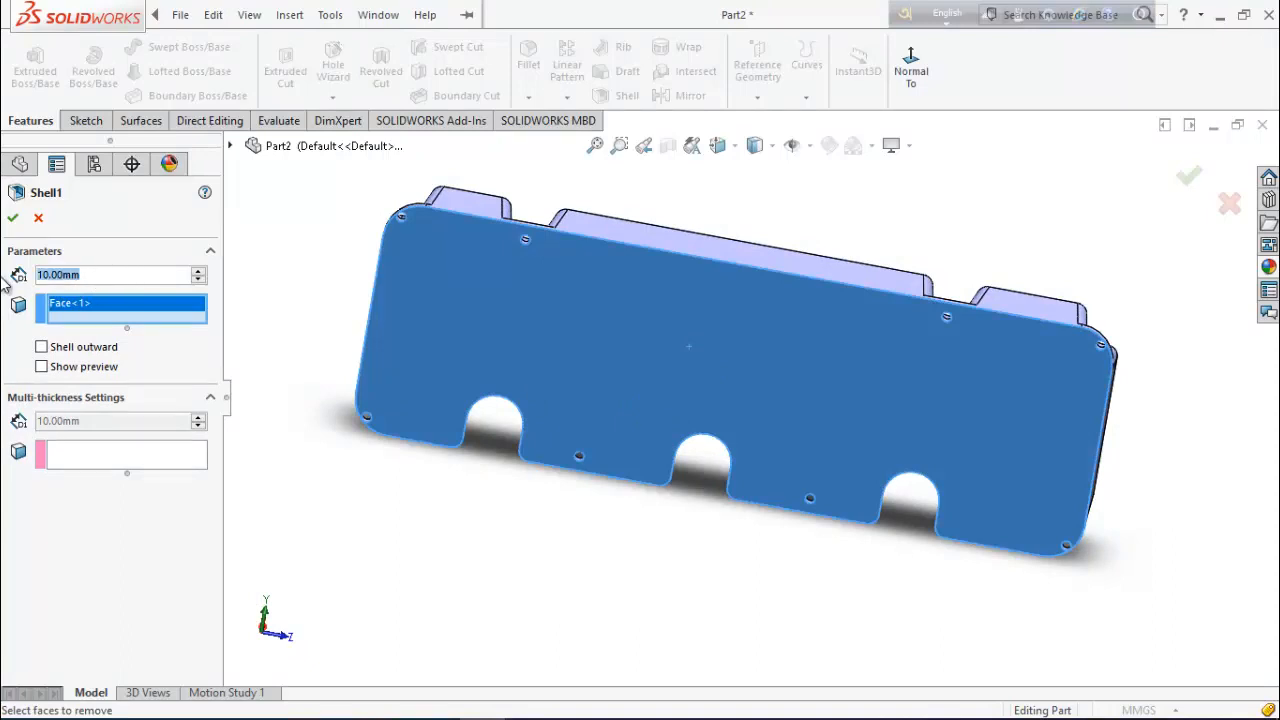
{"action": "type", "text": "6.35"}
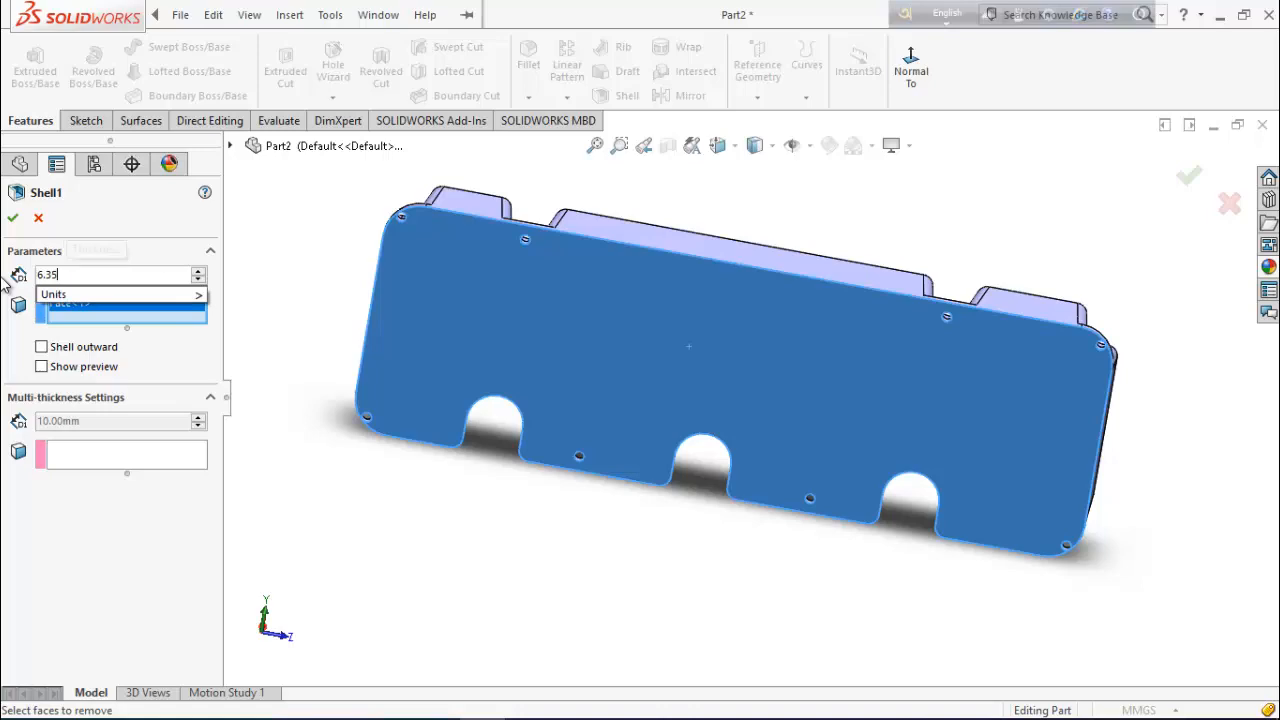
{"action": "key", "text": "Return"}
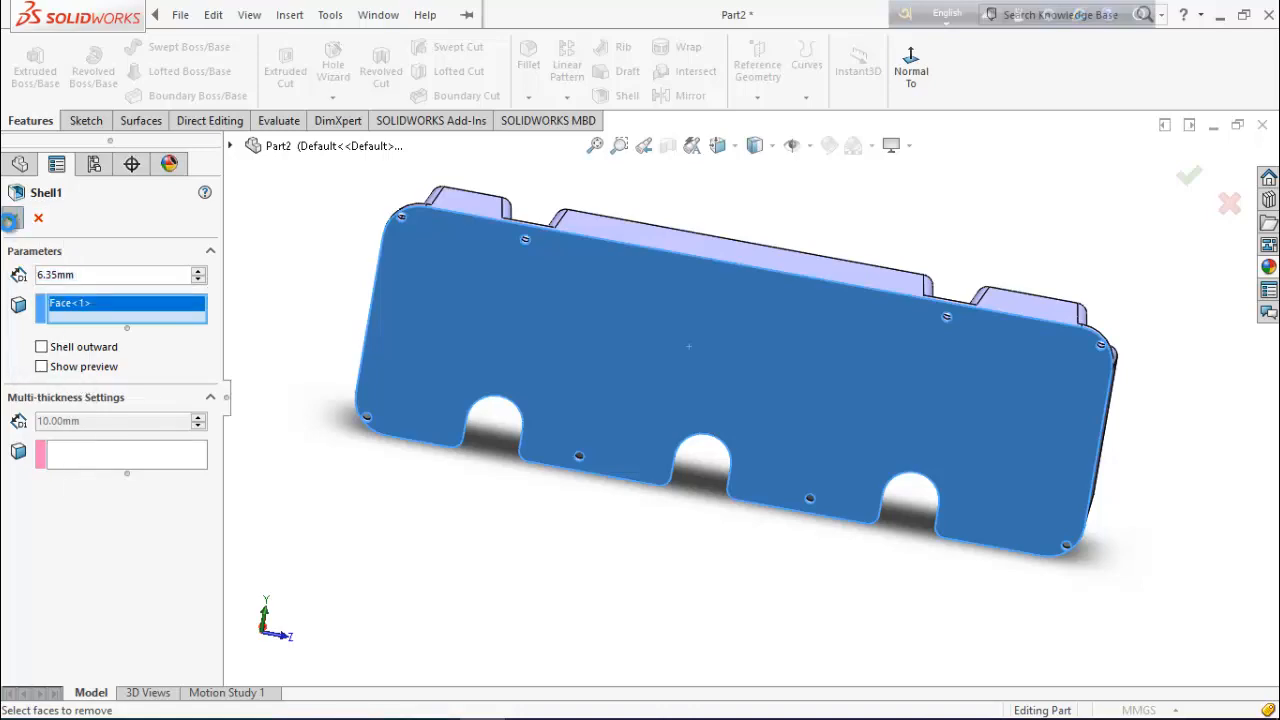
{"action": "left_click", "coordinate": [12, 219]}
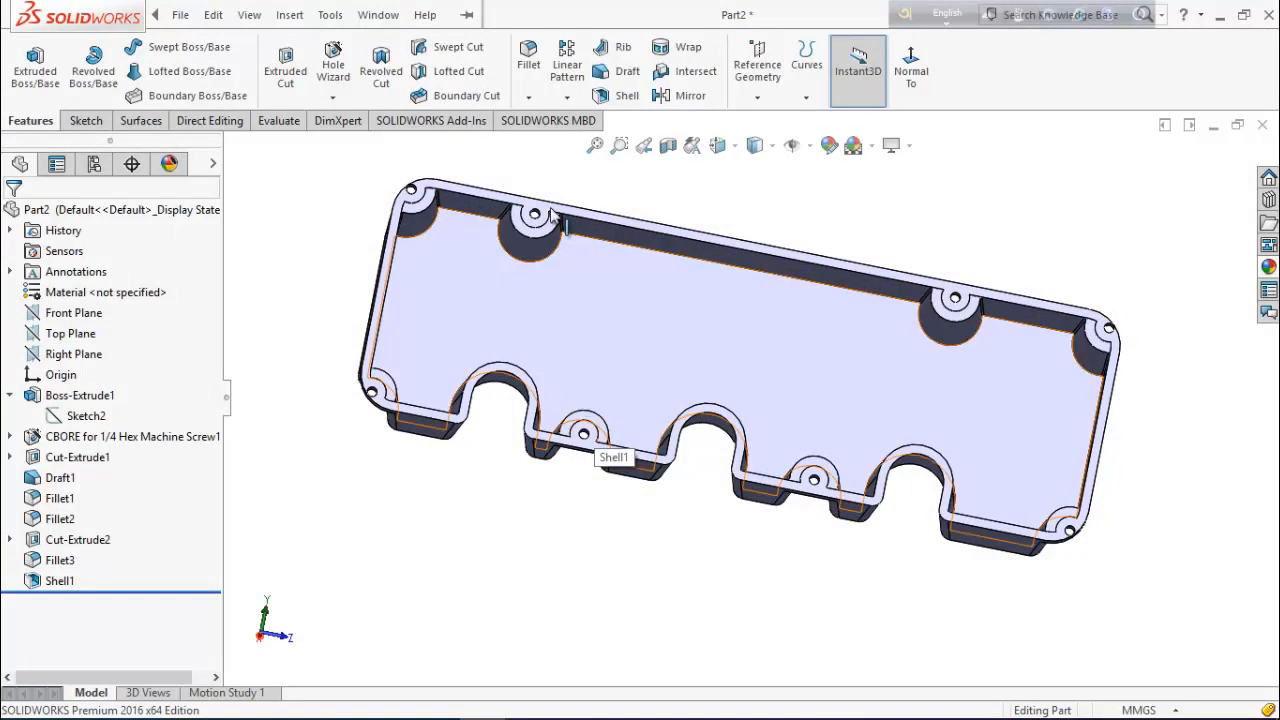
Step: Fillet all edges of the hollow's inner floor face with a radius of 6.35/2 mm
{"action": "left_click", "coordinate": [529, 64]}
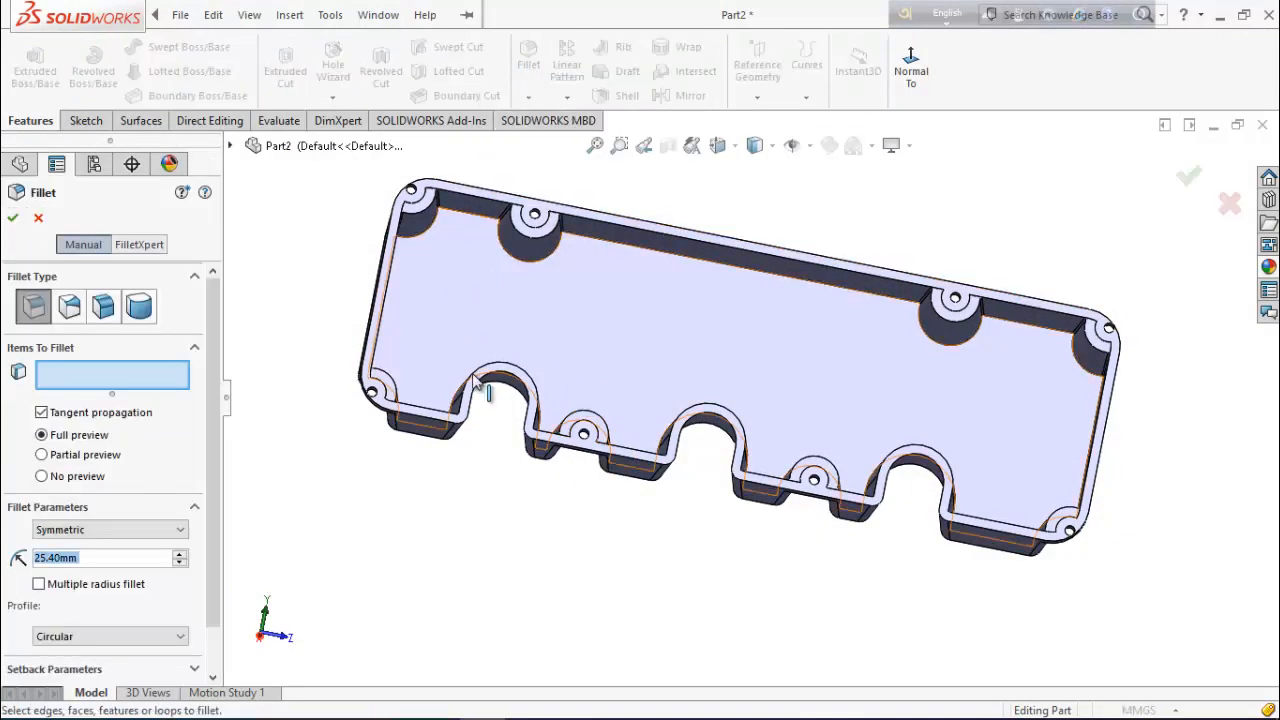
{"action": "left_click", "coordinate": [650, 328]}
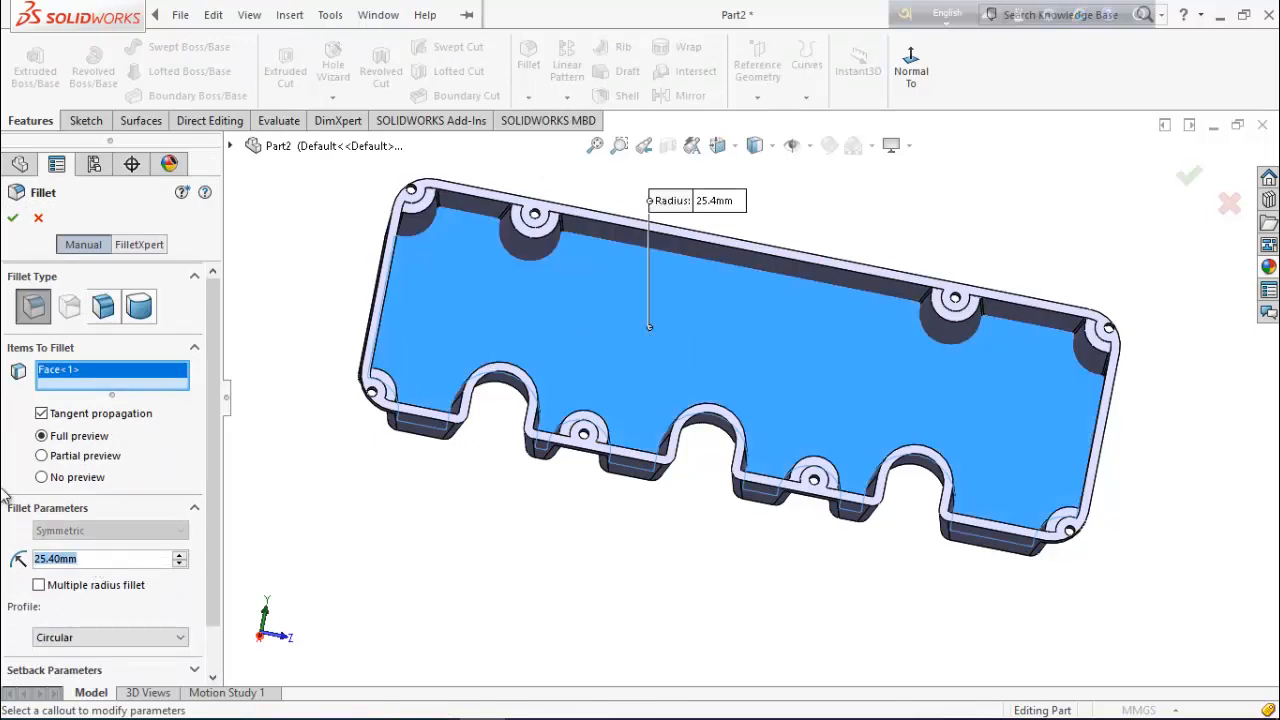
{"action": "type", "text": "6.3"}
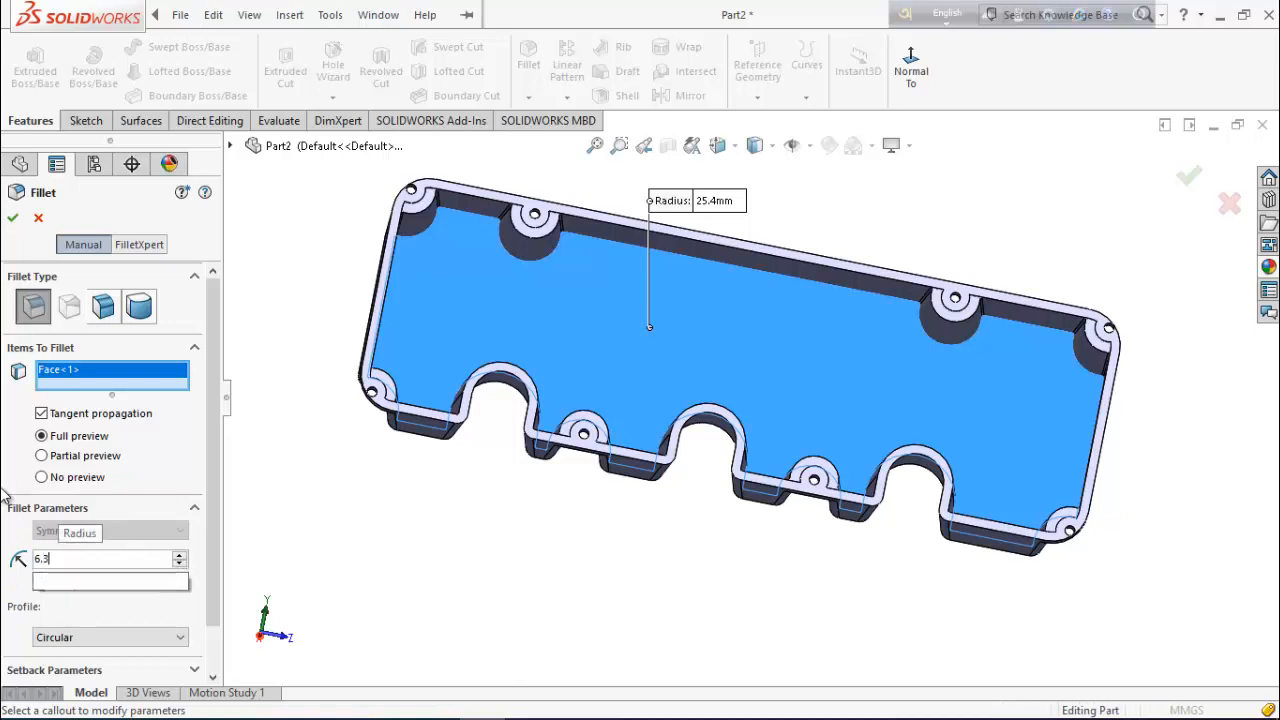
{"action": "type", "text": "5/2"}
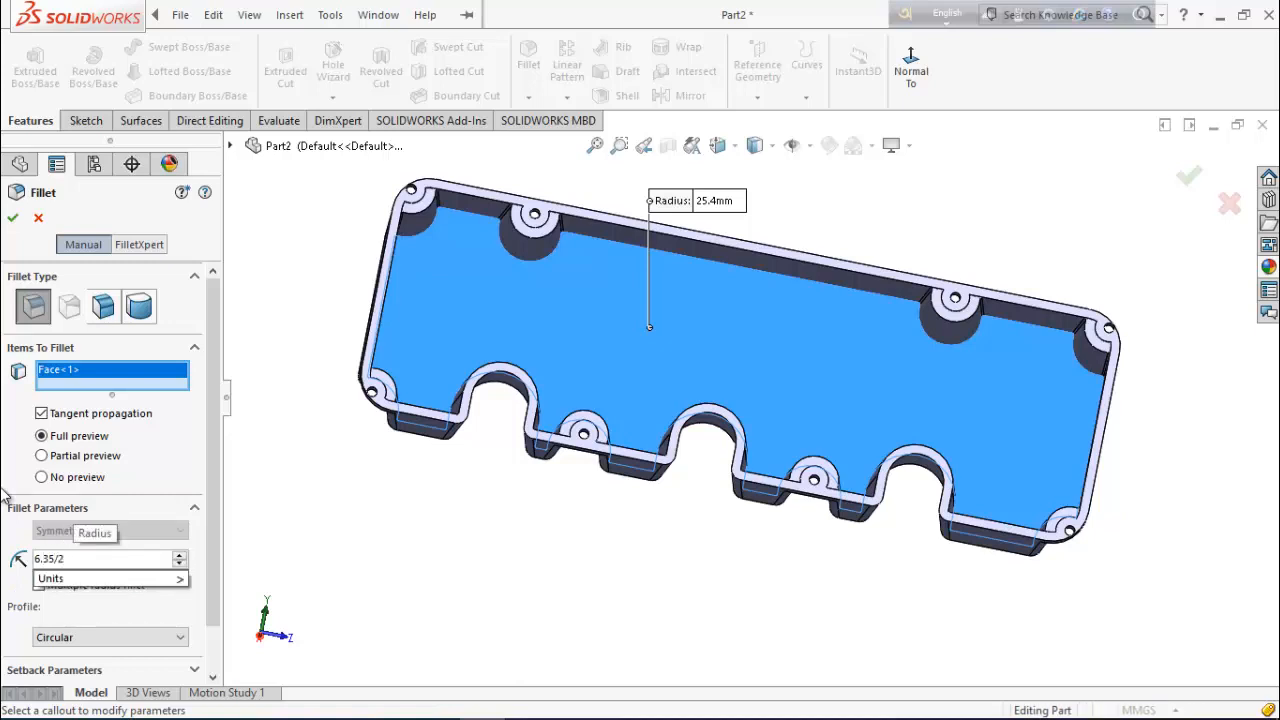
{"action": "key", "text": "Return"}
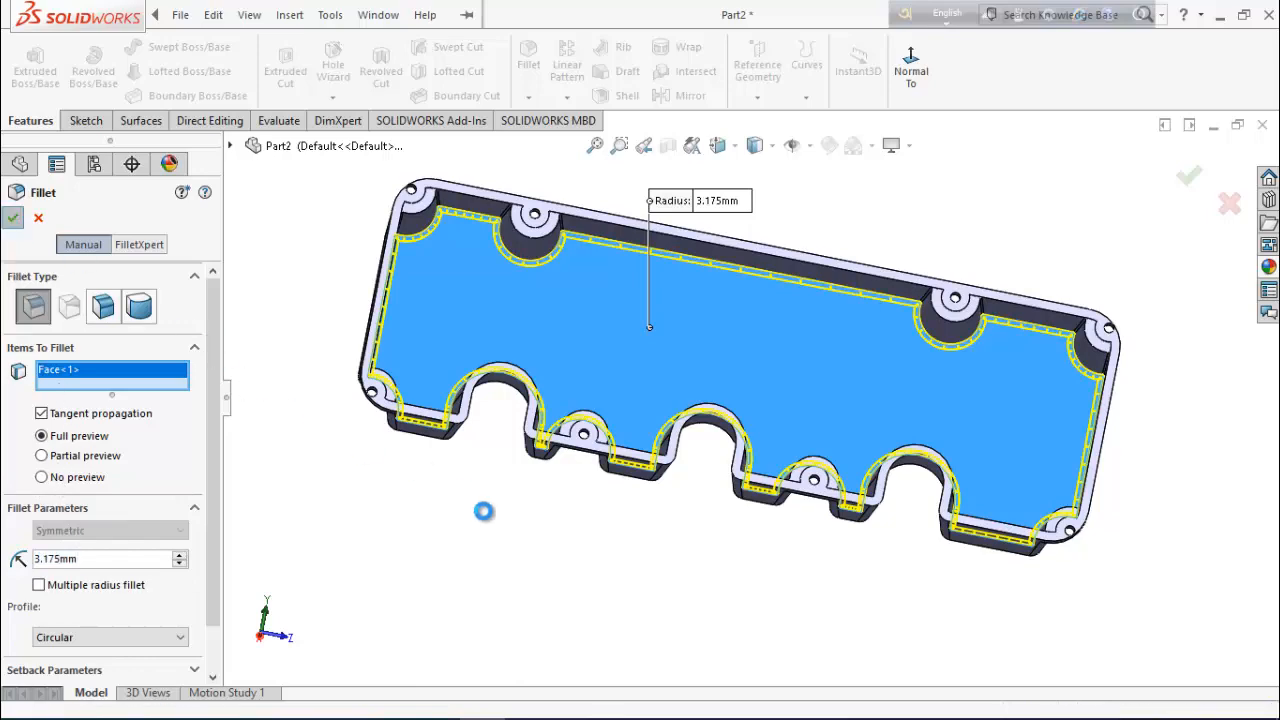
{"action": "scroll", "coordinate": [629, 532], "scroll_direction": "up", "scroll_amount": 3}
{"action": "middle_click_drag", "start_coordinate": [629, 532], "coordinate": [548, 313]}
{"action": "middle_click_drag", "start_coordinate": [820, 500], "coordinate": [471, 298]}
{"action": "middle_click_drag", "start_coordinate": [897, 463], "coordinate": [570, 318]}
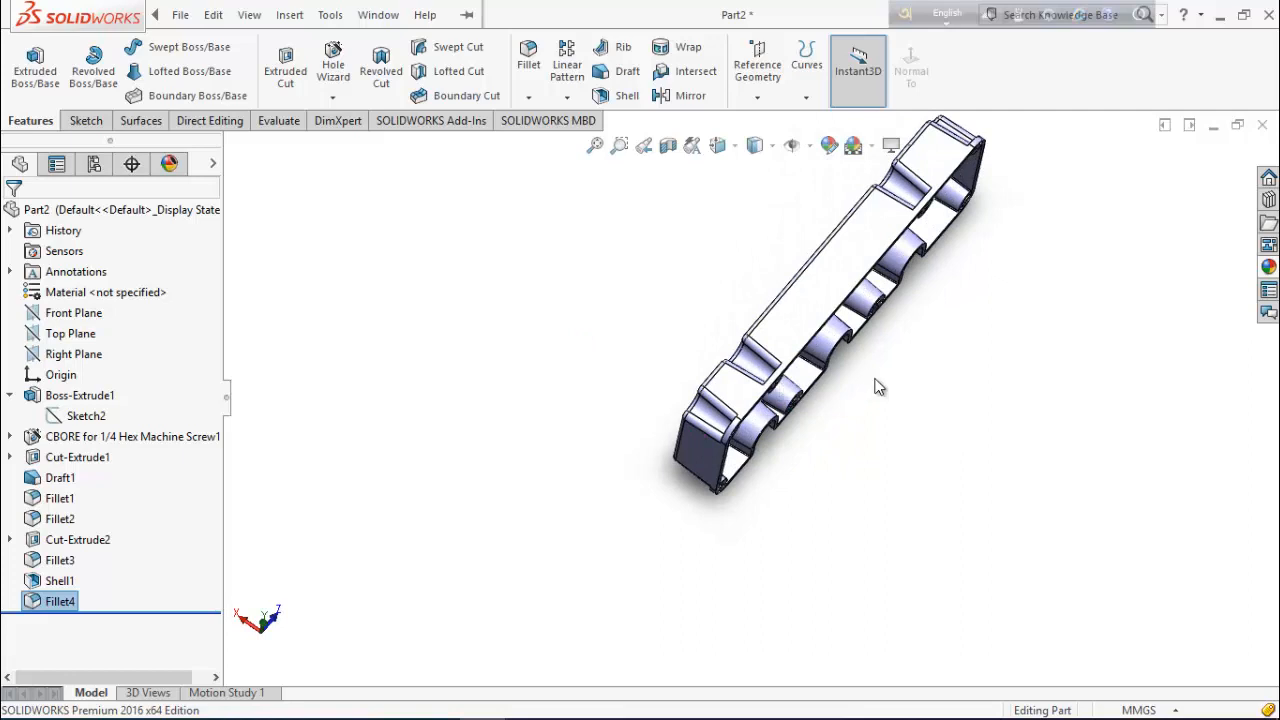
{"action": "middle_click_drag", "start_coordinate": [878, 387], "coordinate": [1012, 478]}
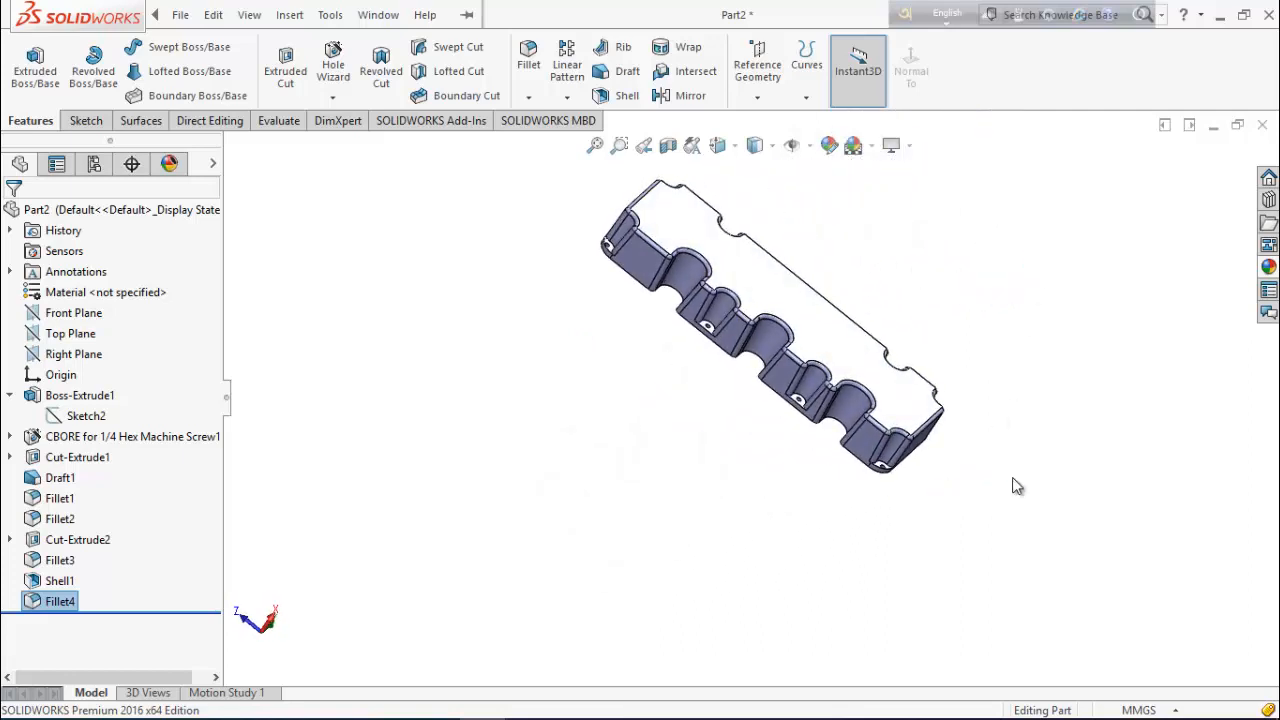